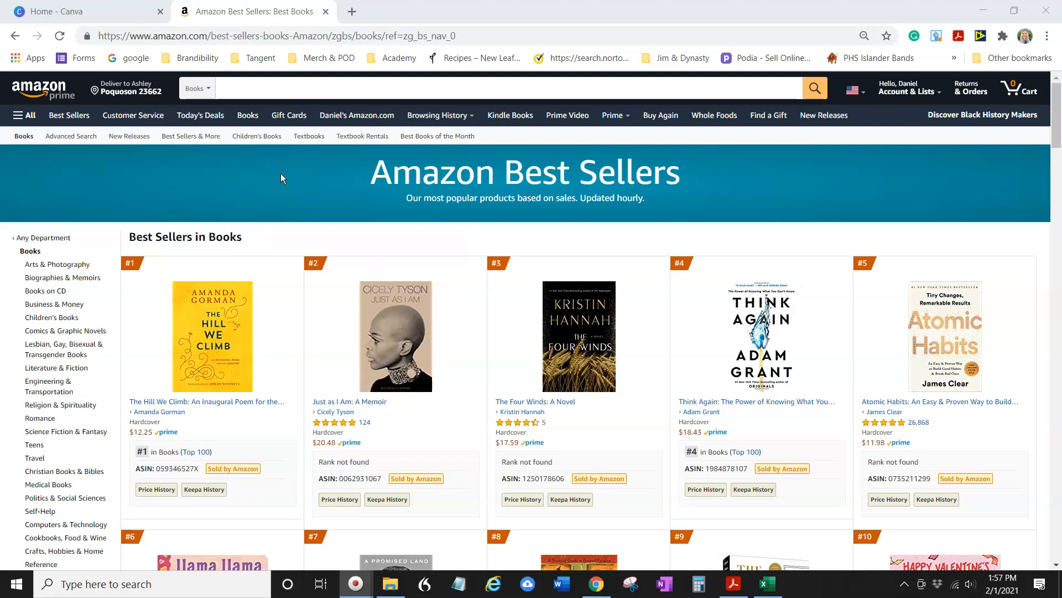
- Examine the covers of the top ten titles in the Amazon Best Sellers in Books list
mouse_move(382, 298)
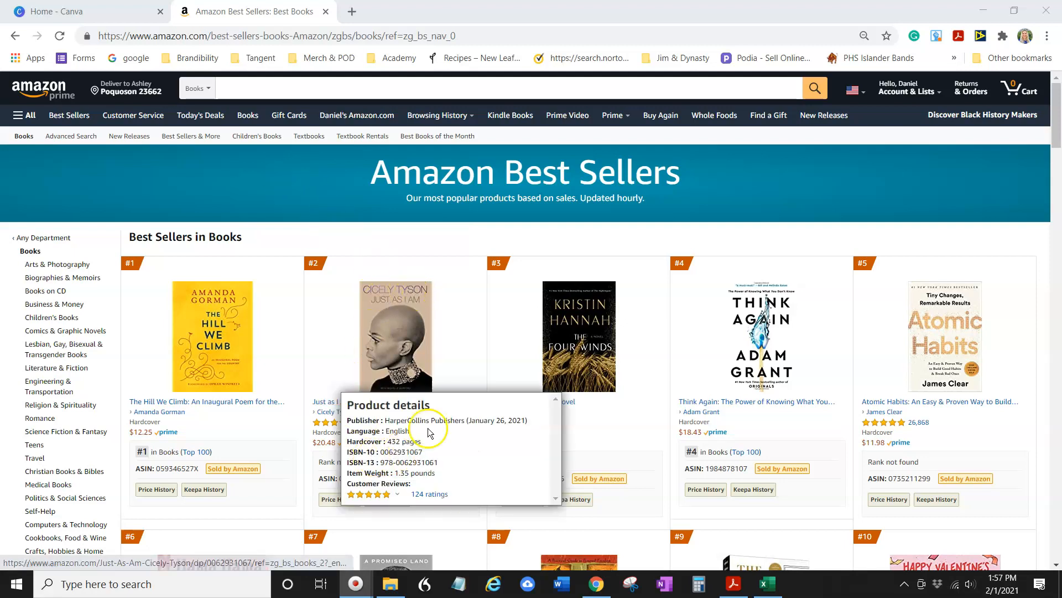
mouse_move(587, 332)
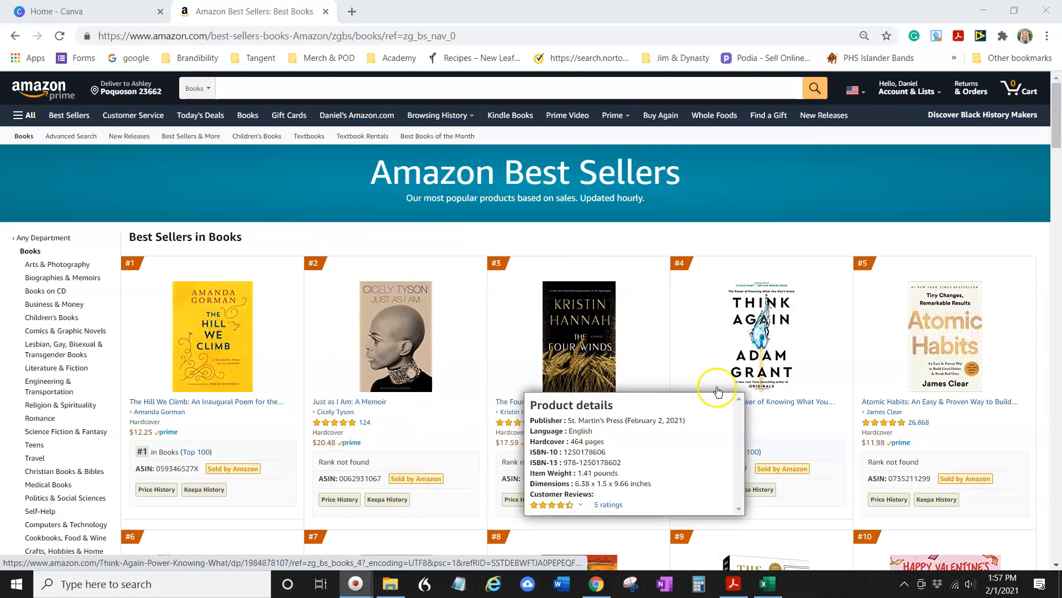
scroll(651, 325, down, 1)
scroll(647, 329, down, 4)
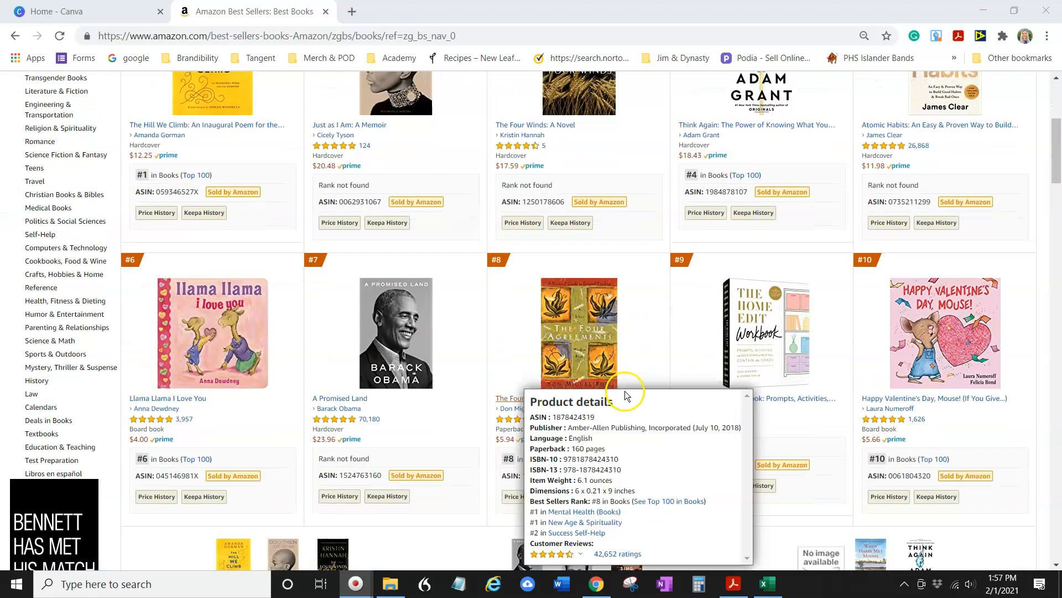
mouse_move(230, 330)
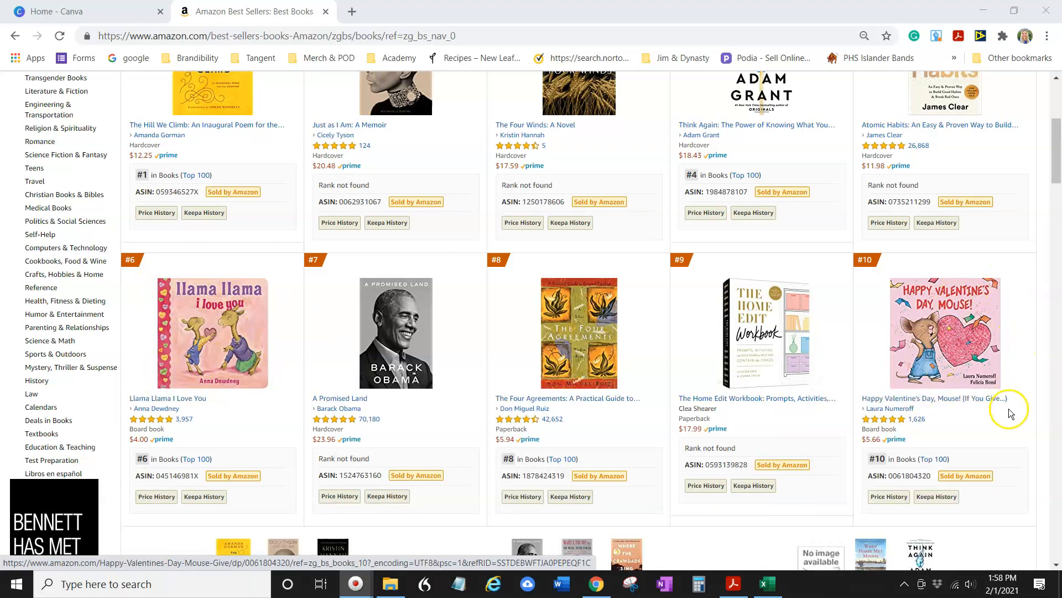
mouse_move(933, 292)
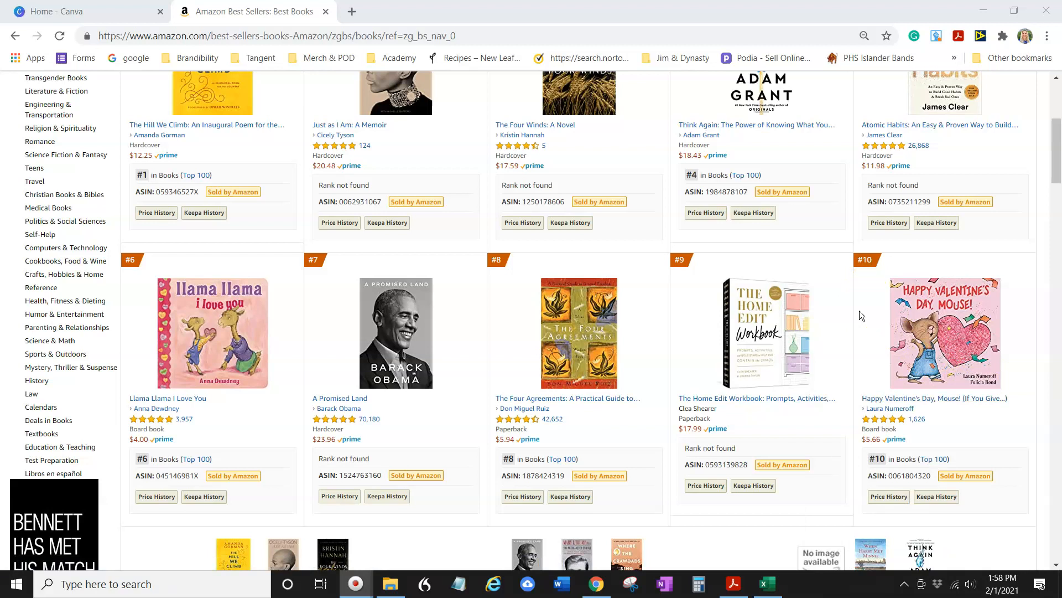
- Switch to the Canva home page and check the cover size tables in the kdp dimensions PDF in Adobe Acrobat Reader
click(106, 10)
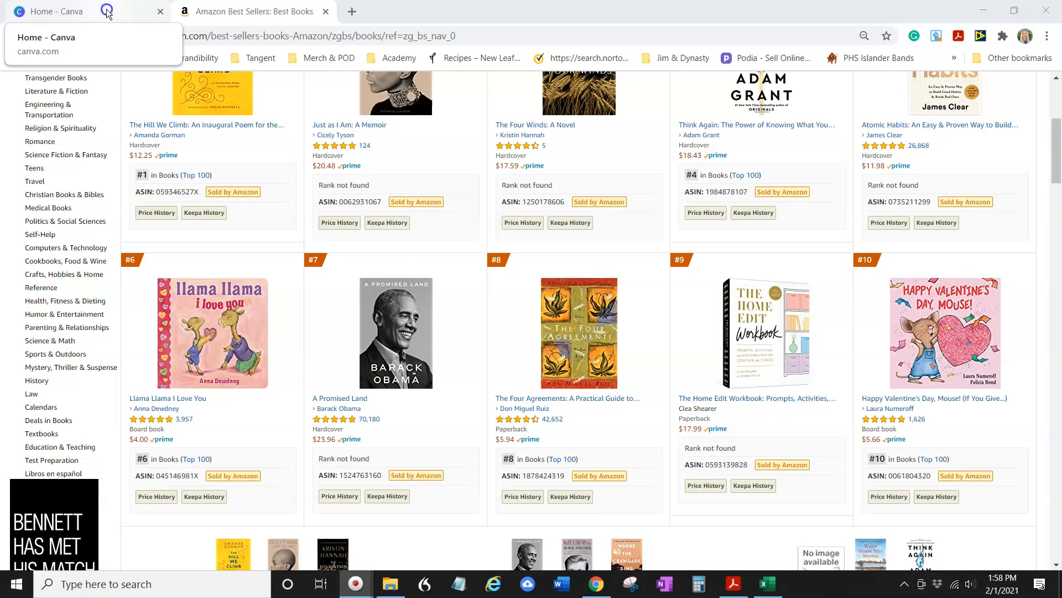
click(106, 9)
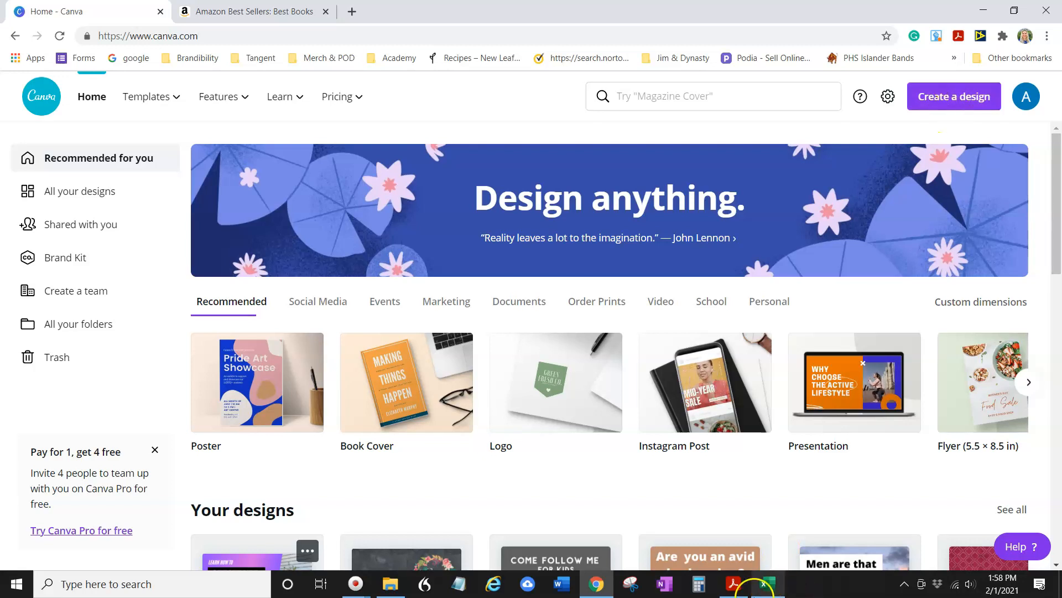
click(734, 584)
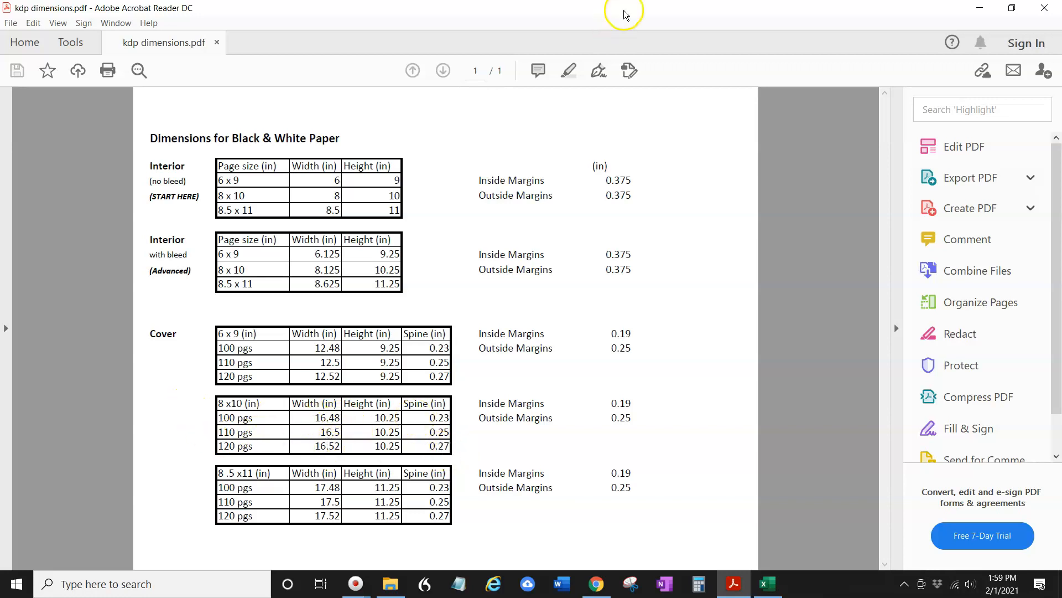
drag(631, 7, 0, 34)
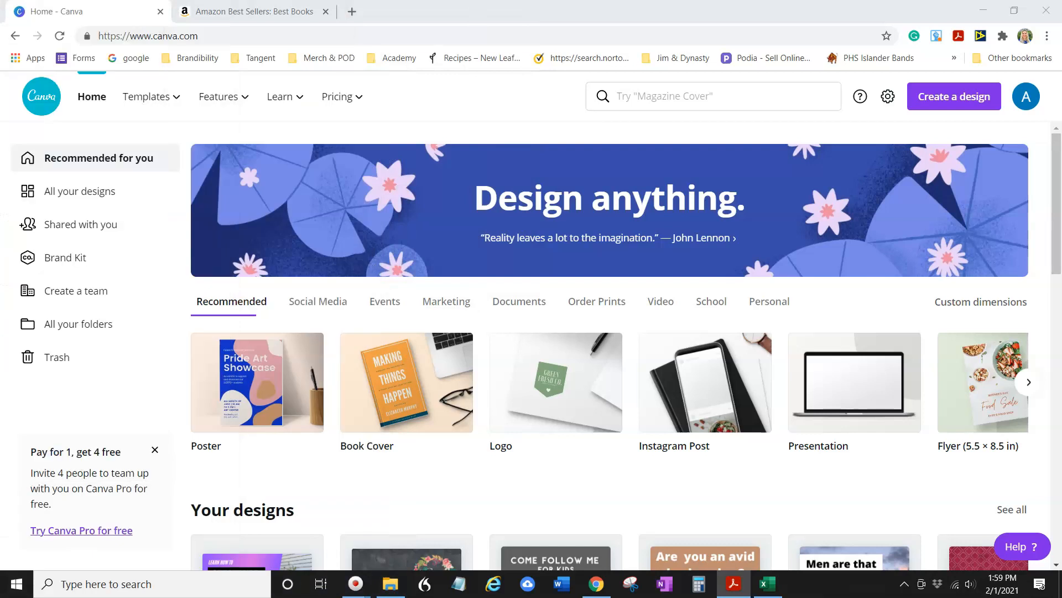
- In the KDP Cover size calculator workbook in Excel, choose Black Ink & White Paper and show the cover calculations
click(762, 588)
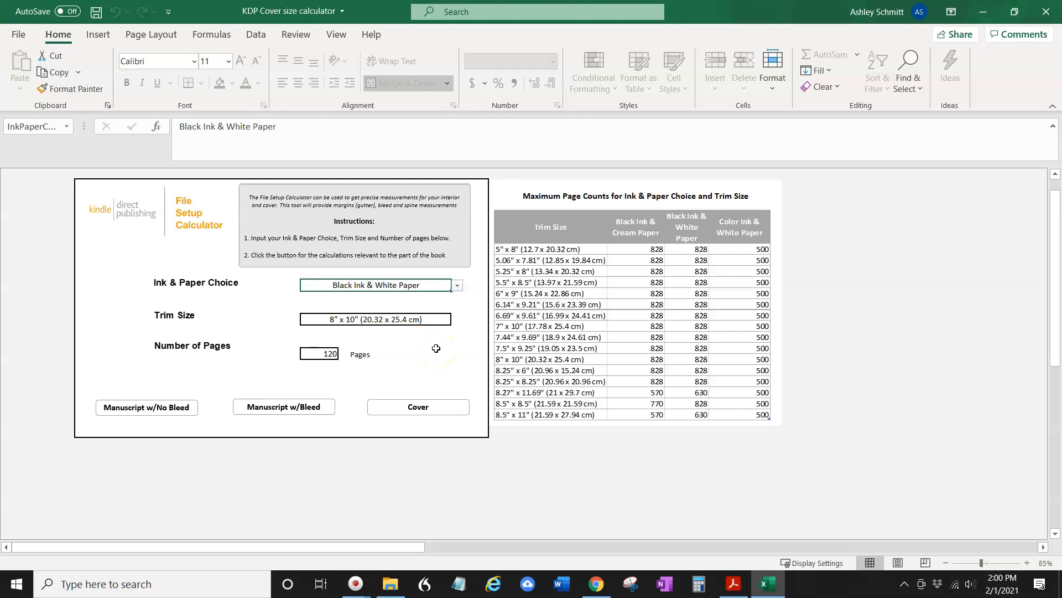
click(457, 287)
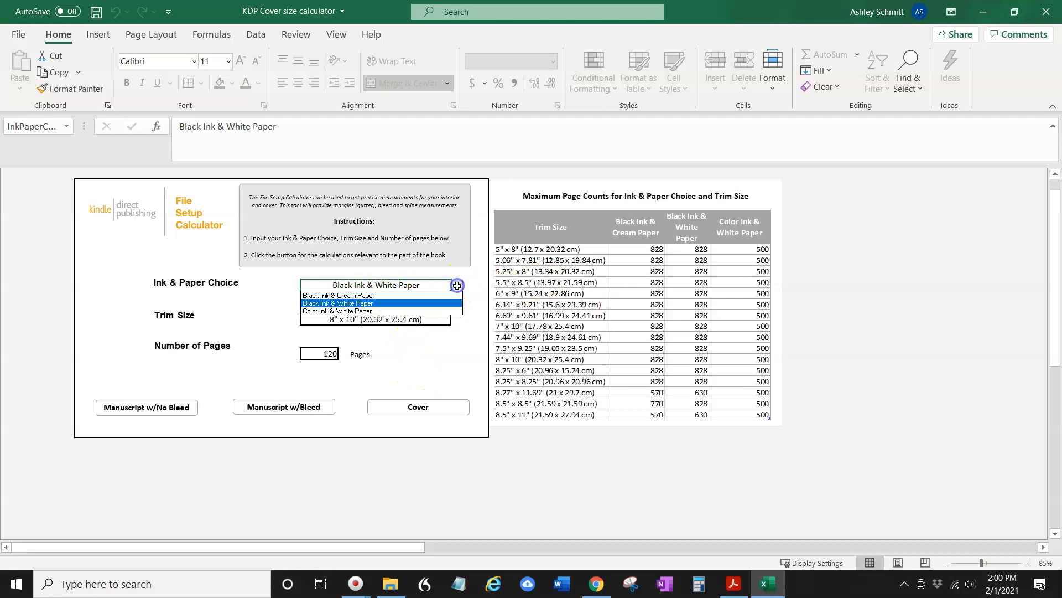
click(396, 303)
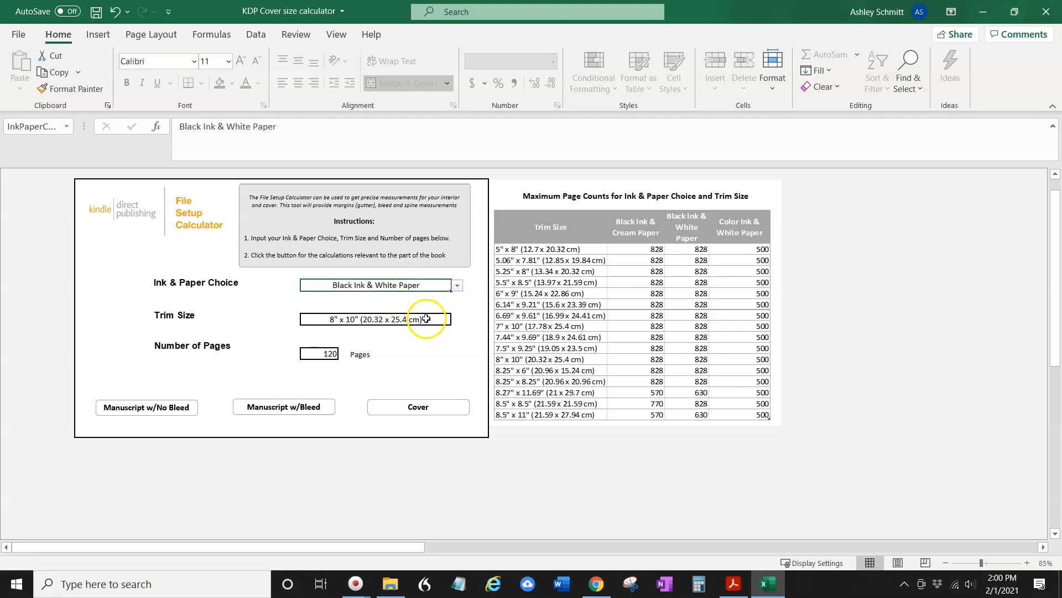
click(418, 407)
- Examine the cover template's width, height, trim size, safe zone, spine, margin and barcode measurements
scroll(619, 266, down, 3)
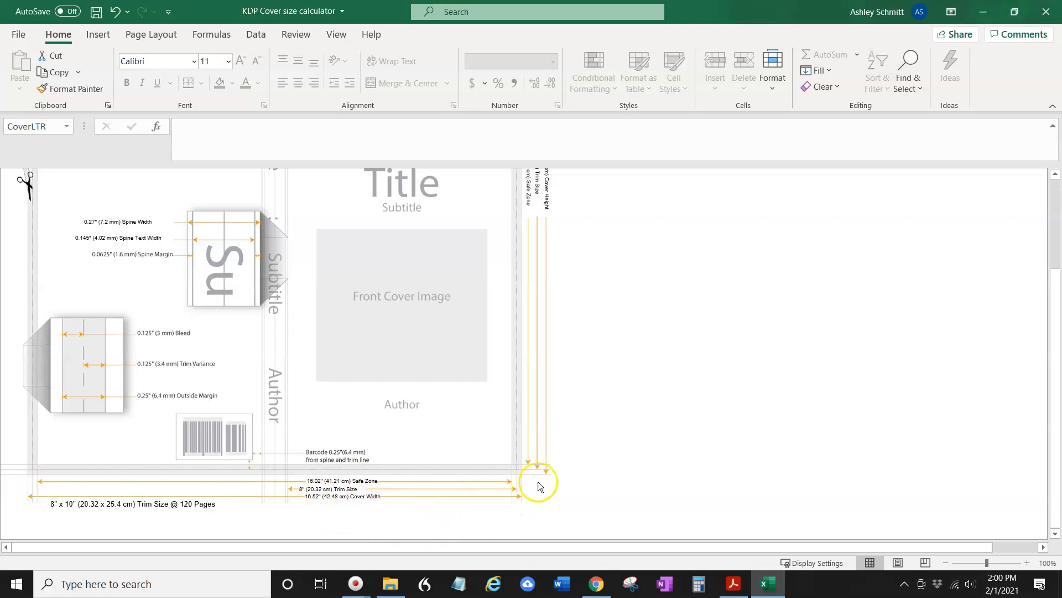
scroll(538, 481, up, 2)
scroll(543, 477, up, 2)
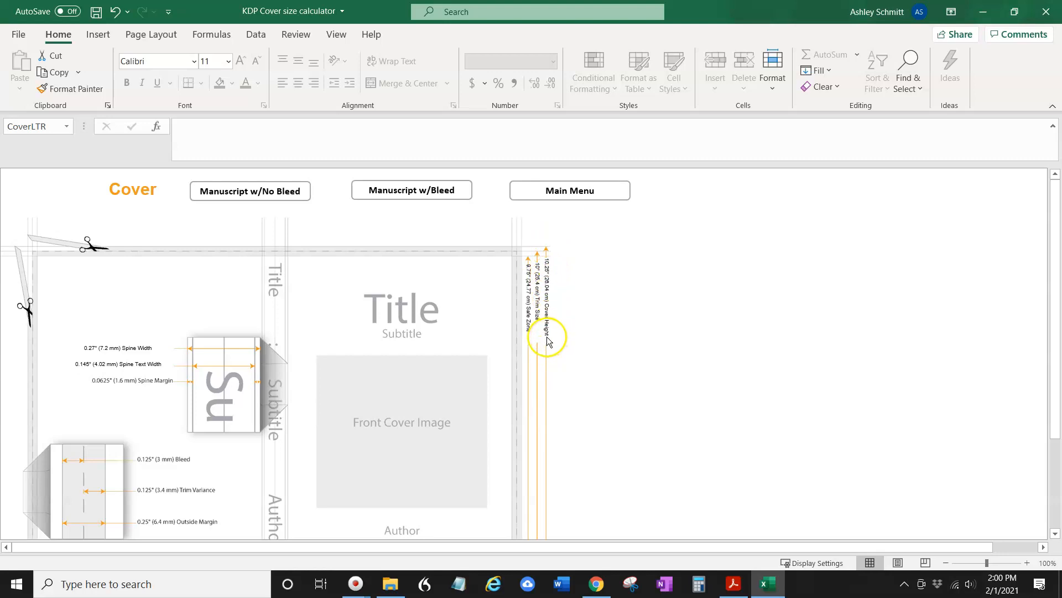
scroll(547, 332, down, 2)
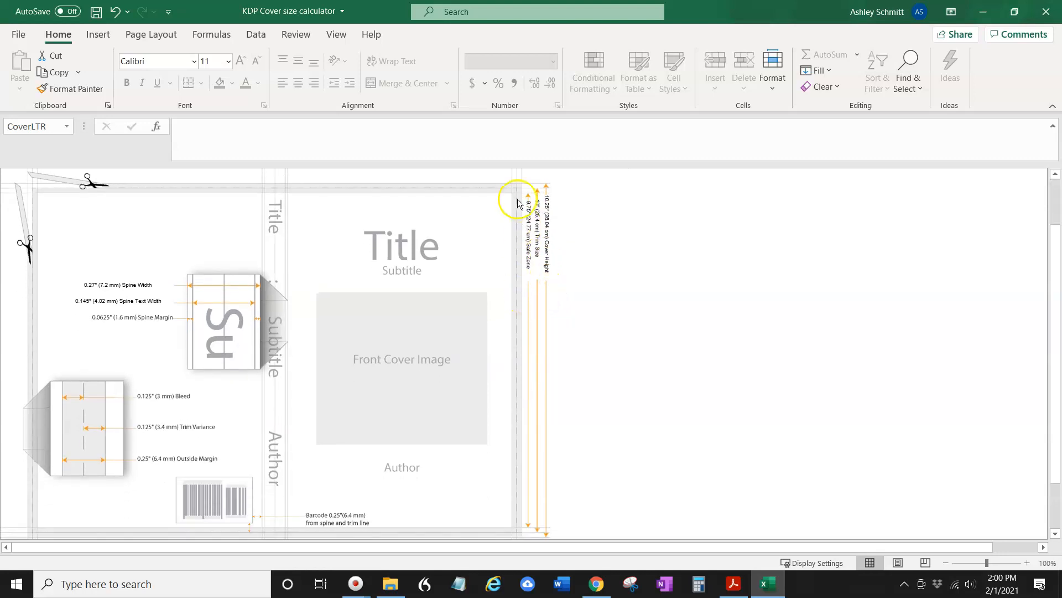
scroll(304, 280, down, 5)
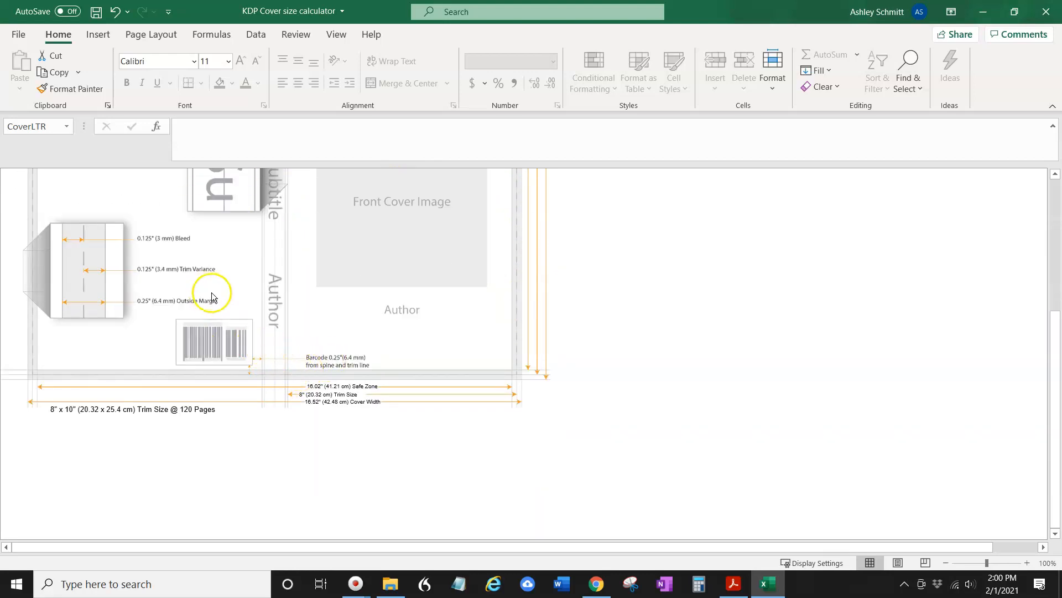
scroll(309, 317, up, 7)
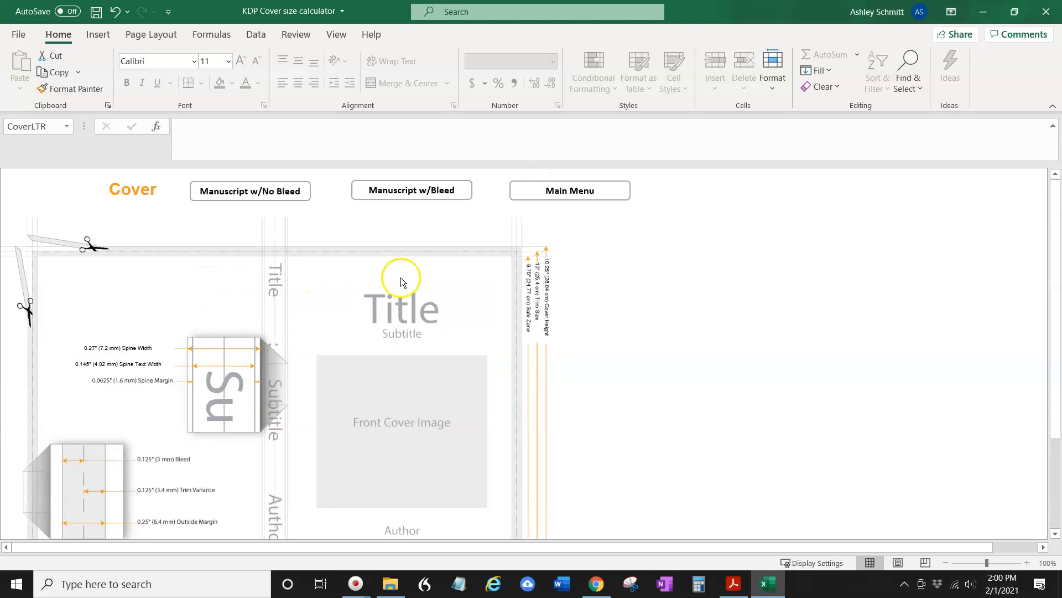
scroll(431, 310, down, 4)
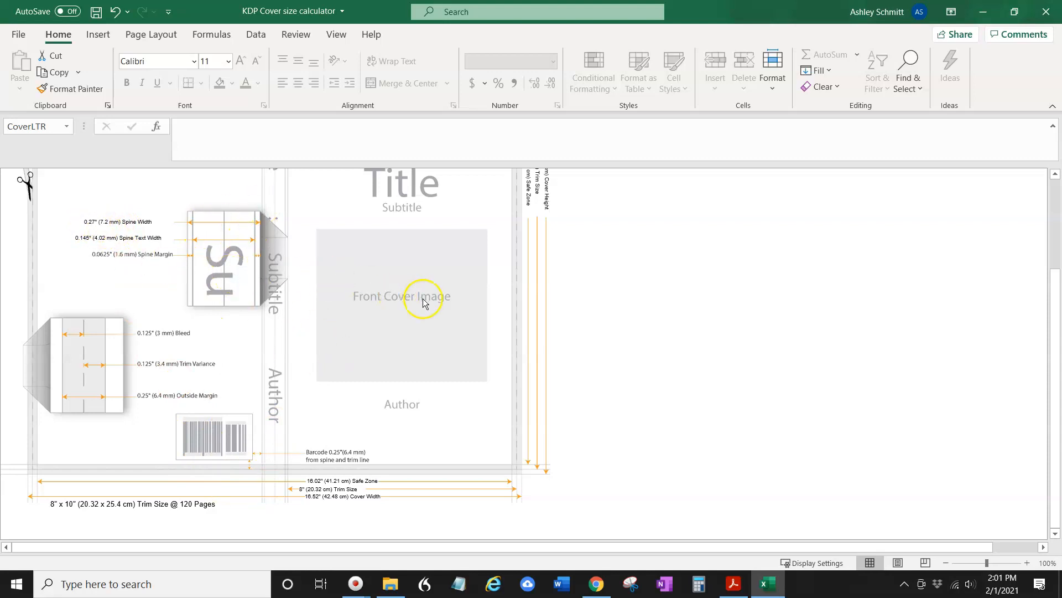
scroll(424, 302, up, 3)
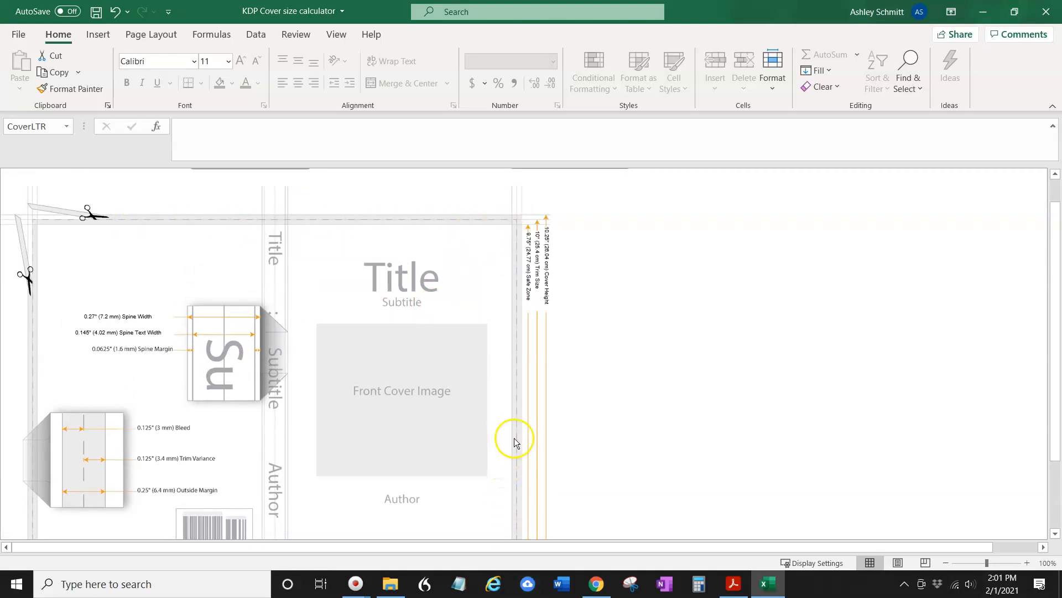
scroll(515, 436, down, 3)
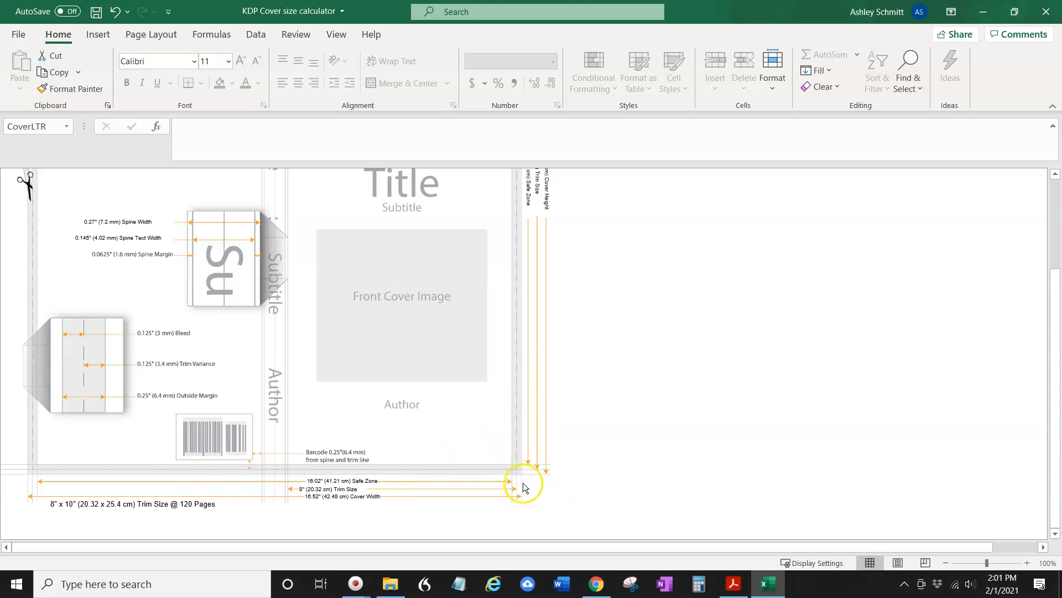
scroll(523, 482, up, 4)
scroll(511, 440, down, 4)
scroll(583, 365, up, 4)
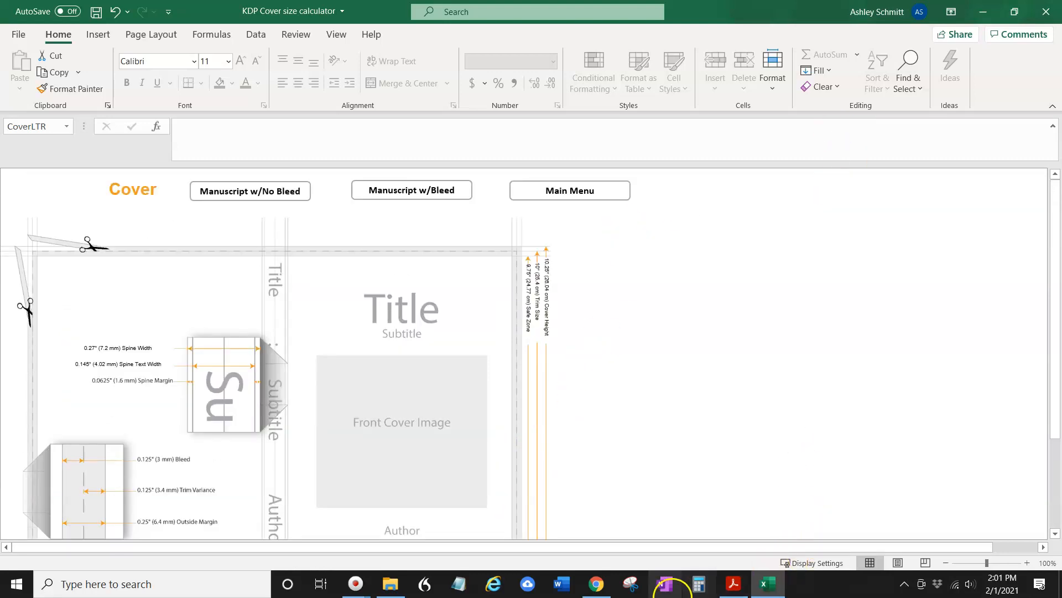
- Switch to Canva and start a custom-dimension design in inches with a width of 16.52
click(596, 588)
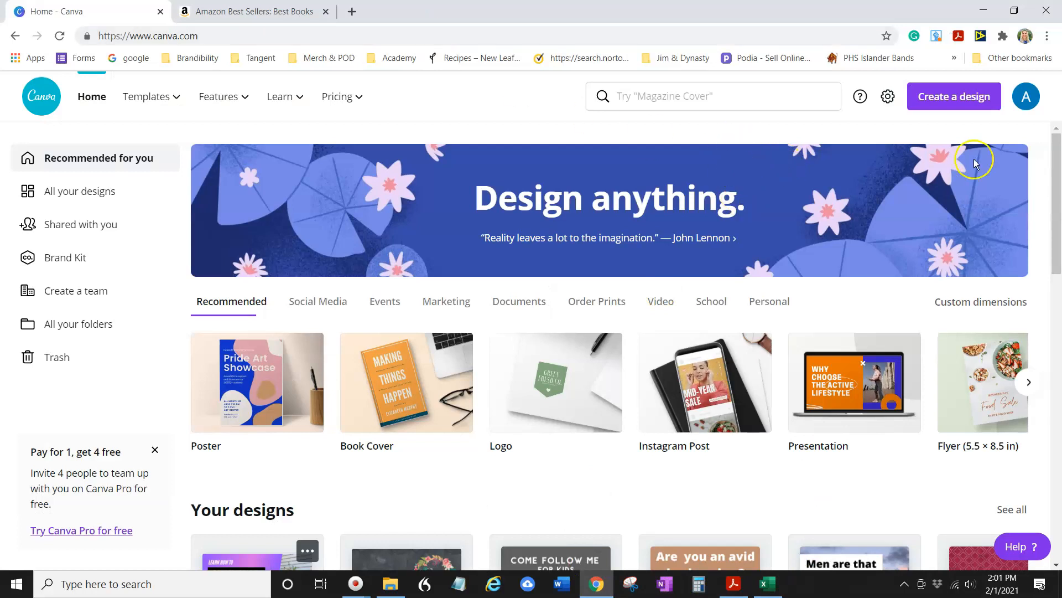
click(965, 100)
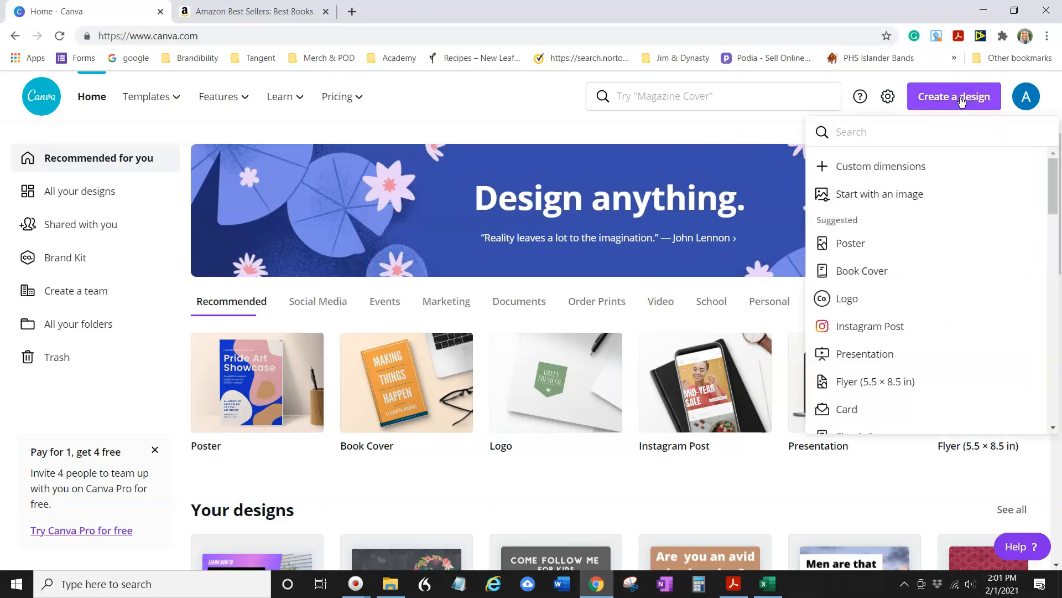
click(865, 172)
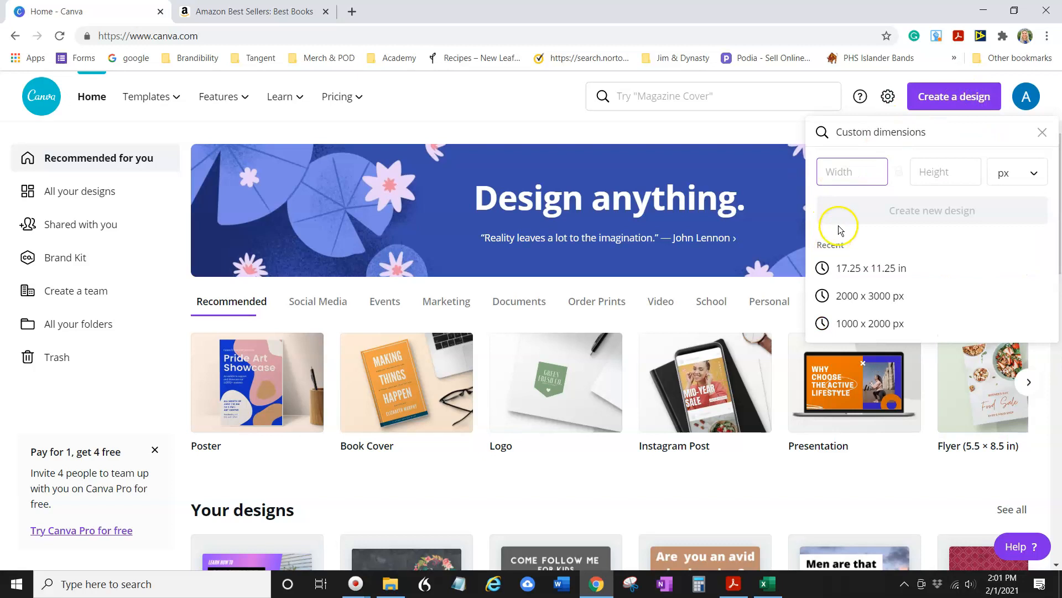
click(1032, 173)
click(1006, 200)
click(845, 172)
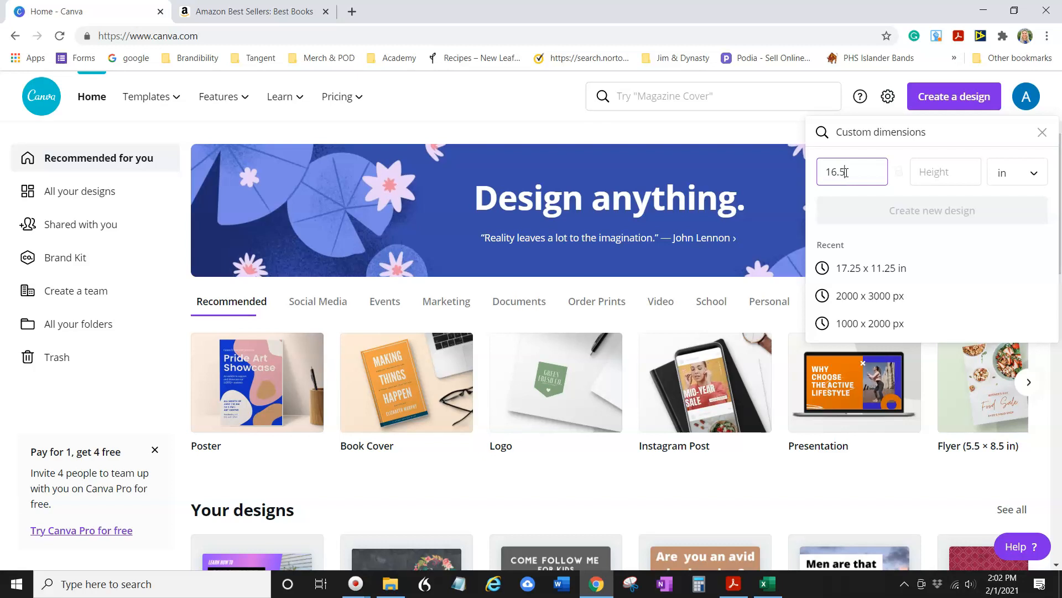
click(948, 170)
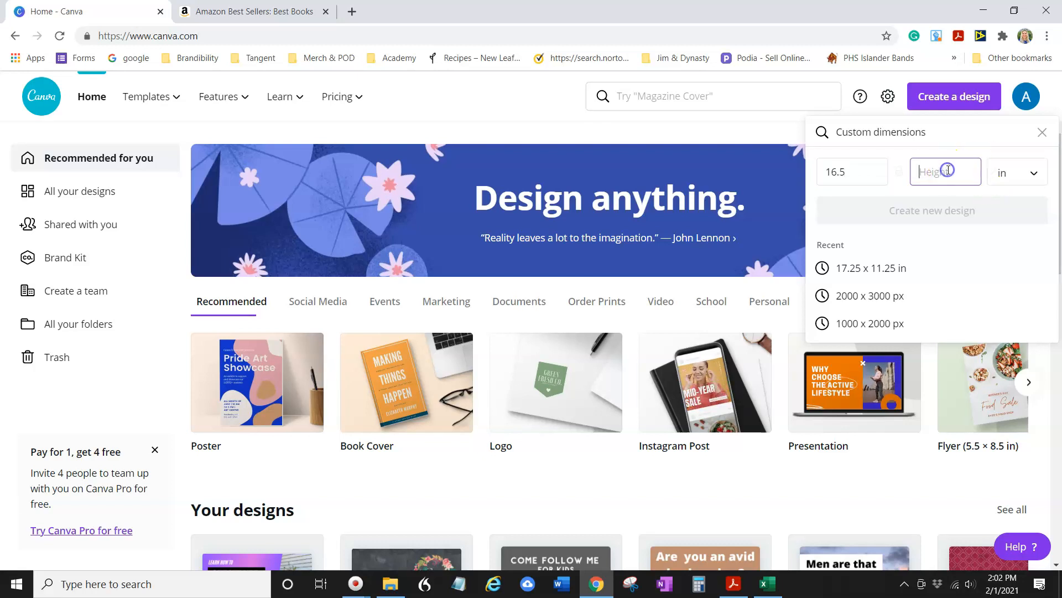
click(880, 172)
text(2)
- Set the custom height to 10.25 in and create the new design
click(942, 172)
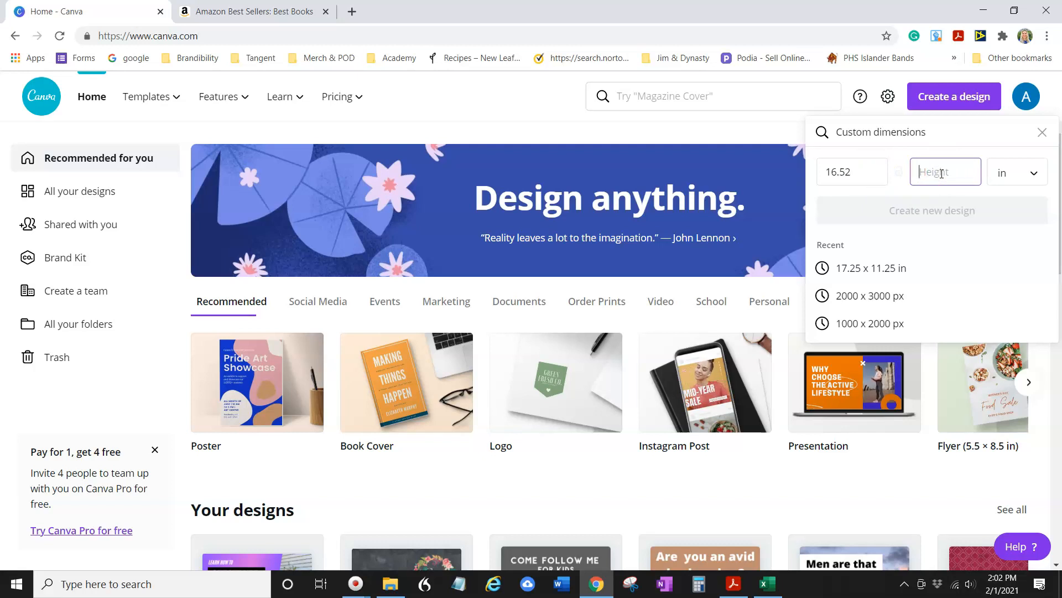
text(10.)
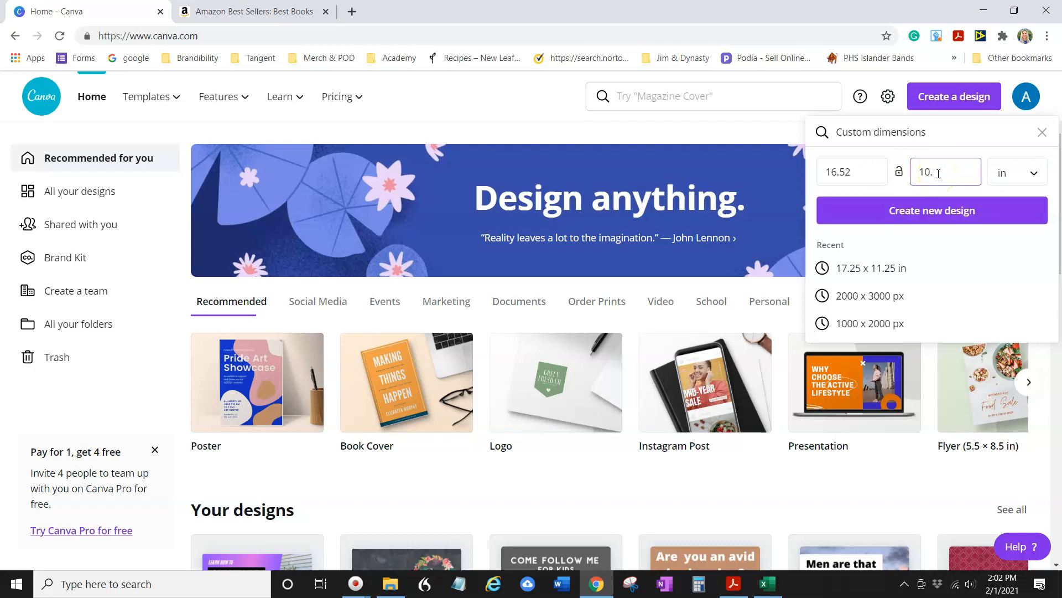
text(25)
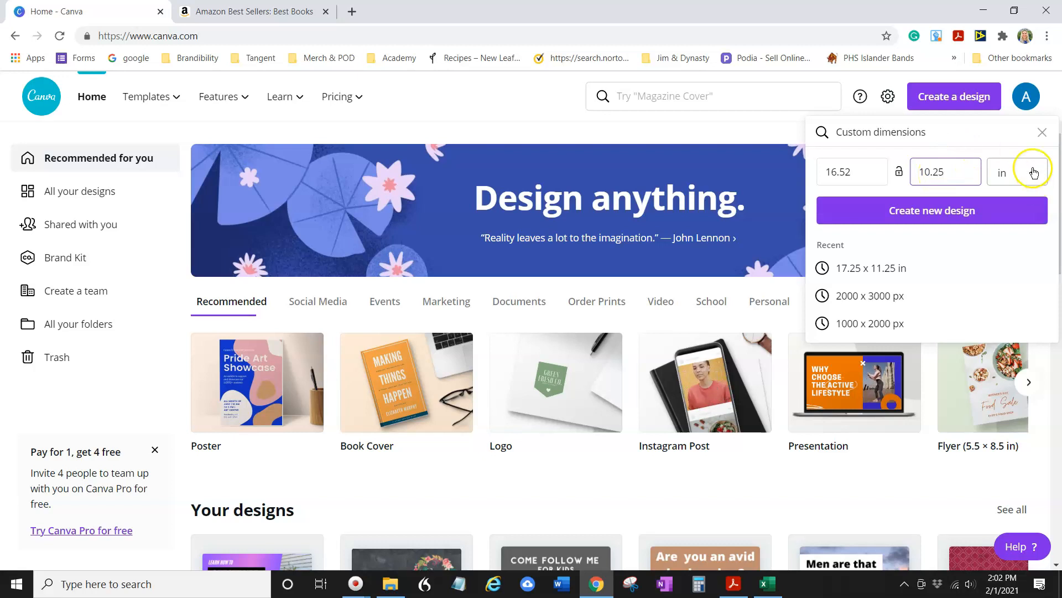
click(988, 217)
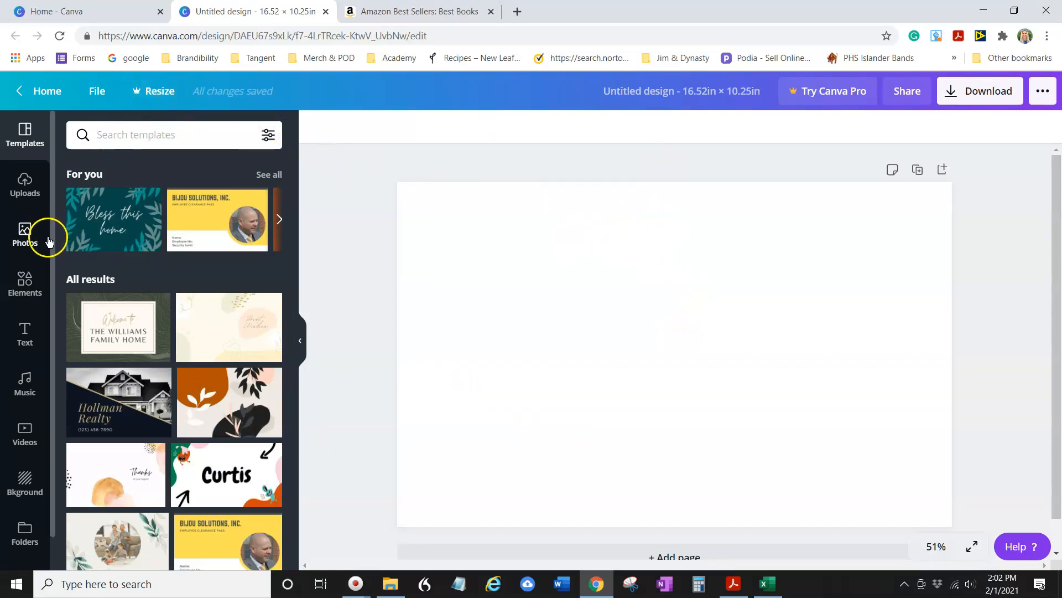
- Add the recently used square shape to the blank page and resize it into a narrow vertical strip spanning the full page height
click(25, 283)
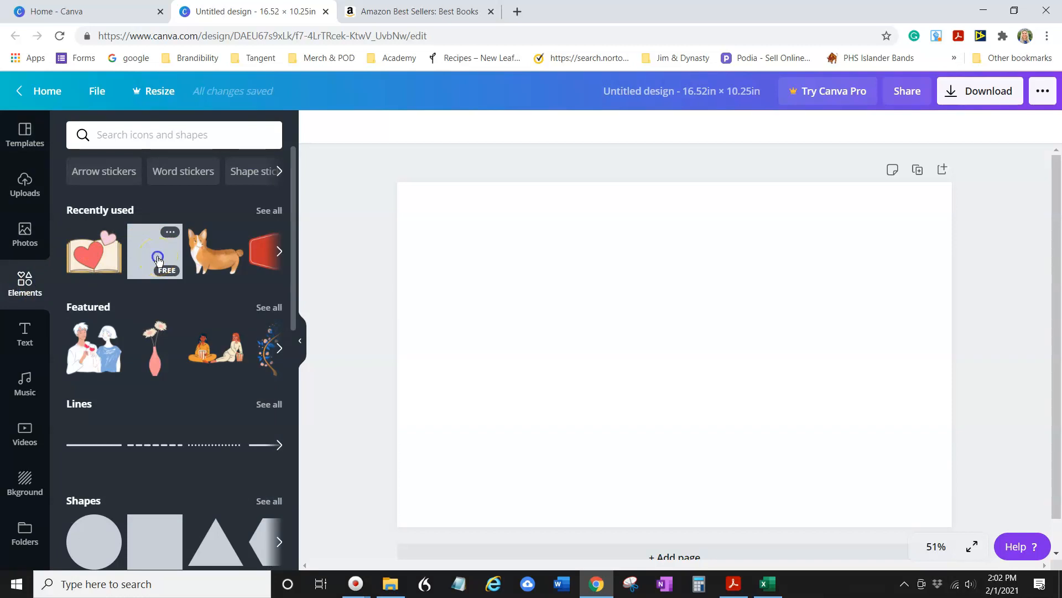
drag(158, 260, 614, 289)
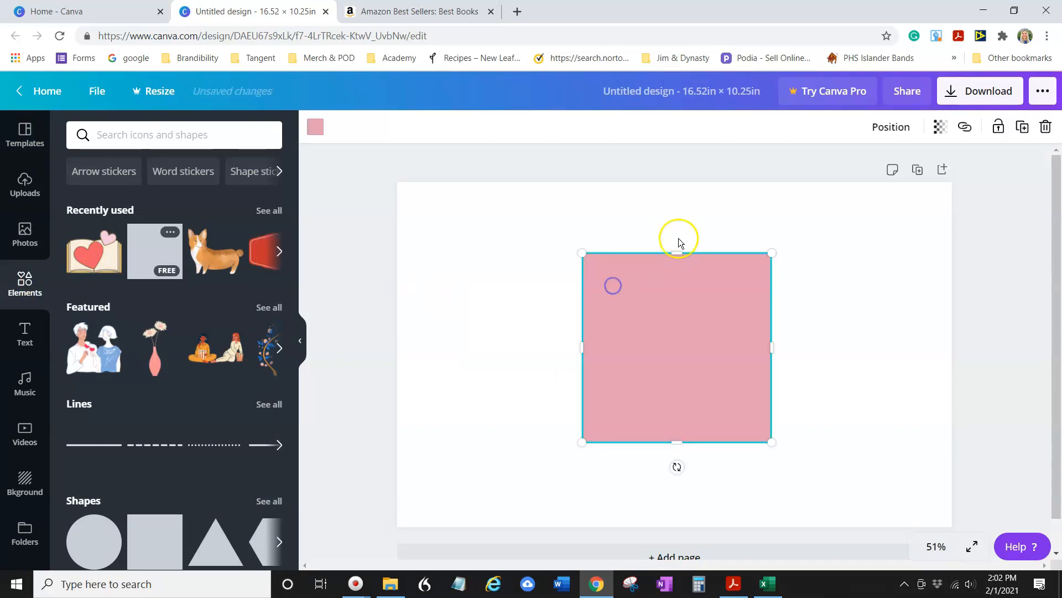
drag(676, 253, 681, 184)
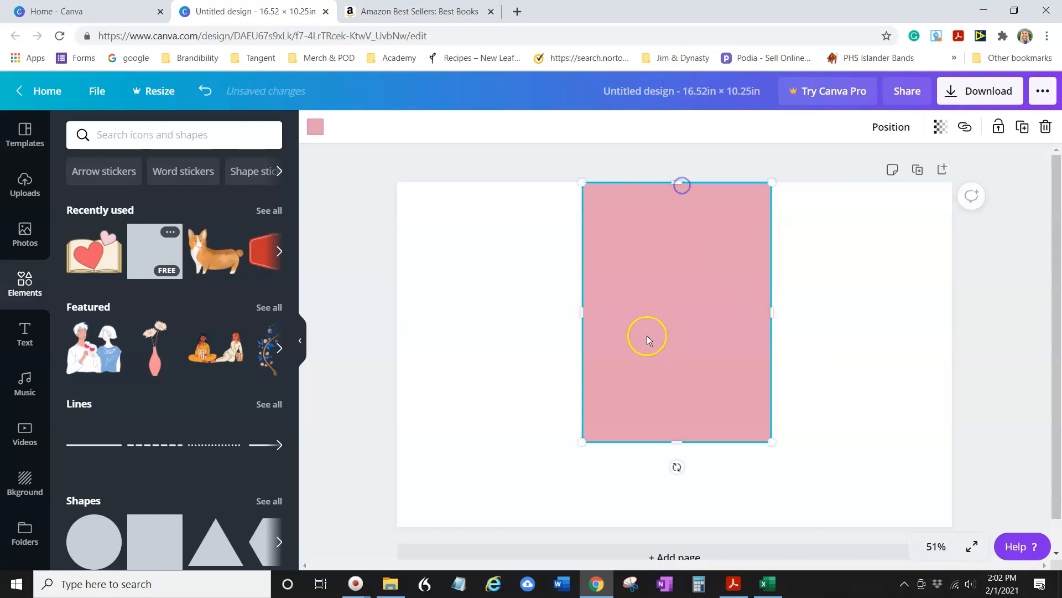
drag(582, 316, 695, 309)
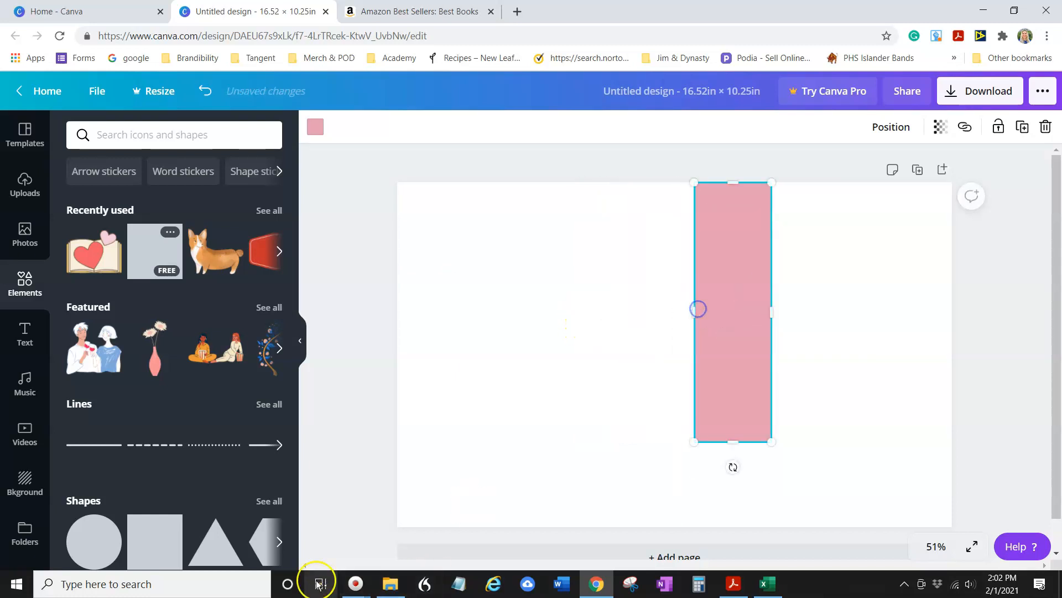
drag(731, 440, 731, 525)
drag(695, 352, 765, 354)
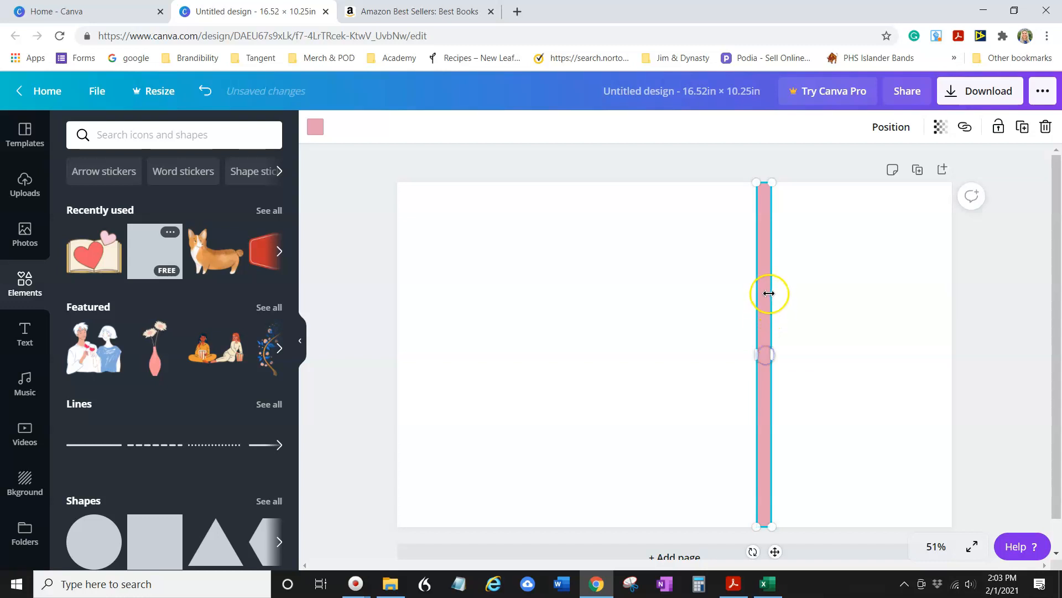
- Move the full-height pink spine strip to the horizontal centre of the page
drag(764, 268, 674, 261)
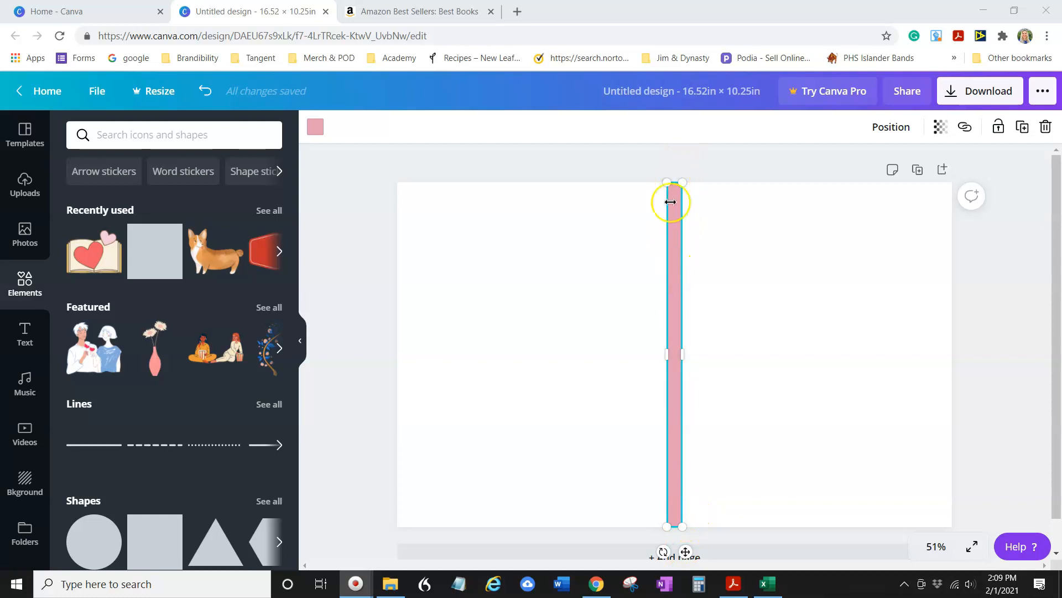
mouse_move(676, 212)
mouse_down()
mouse_move(690, 224)
mouse_move(680, 231)
mouse_up()
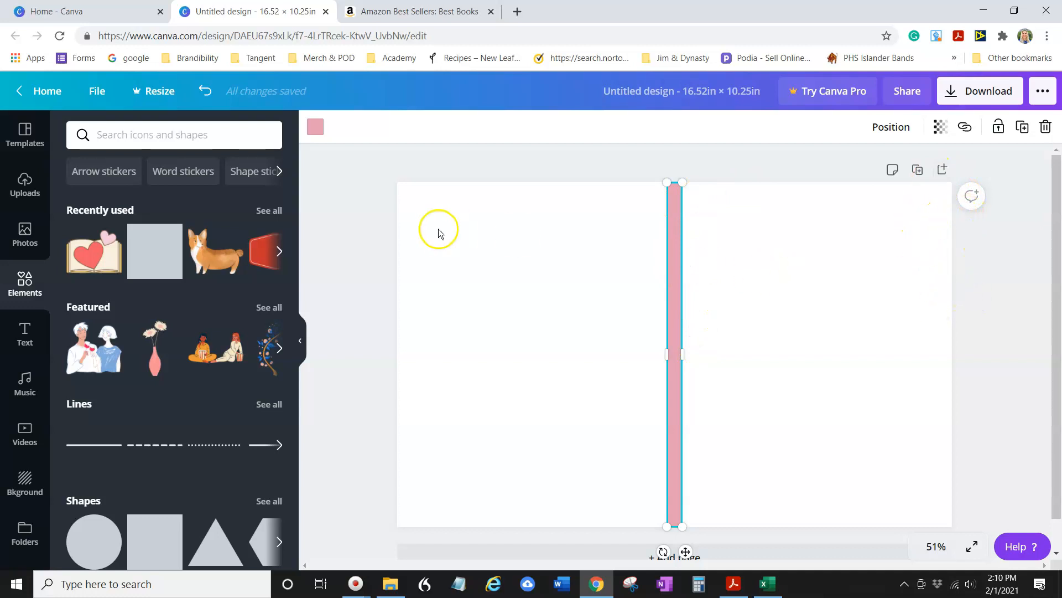
- Examine the inside and outside cover margins for the 8 x 10 in size in the kdp dimensions PDF
drag(0, 12, 550, 1)
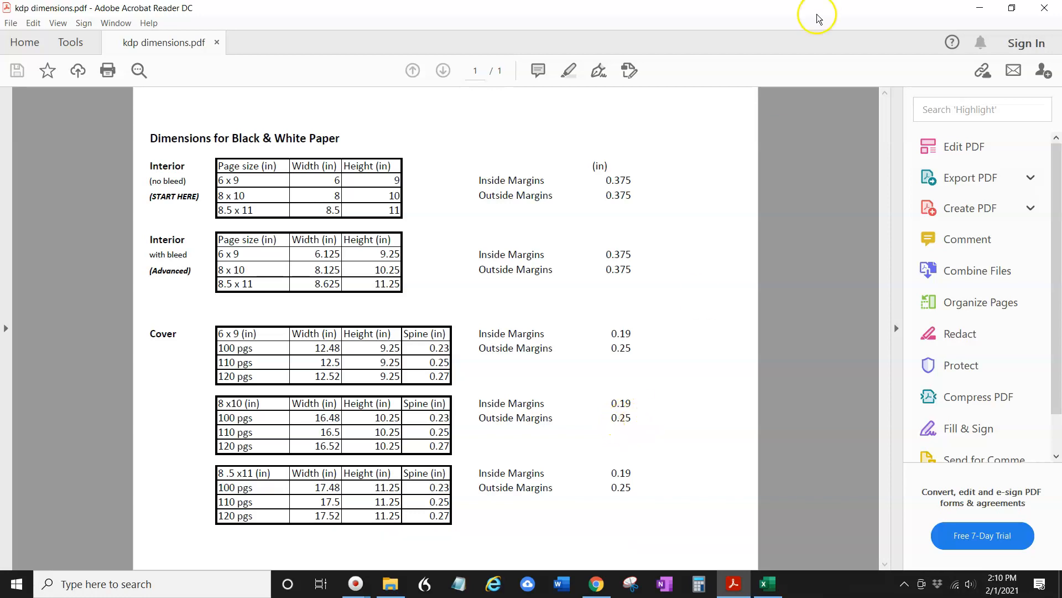
double_click(781, 9)
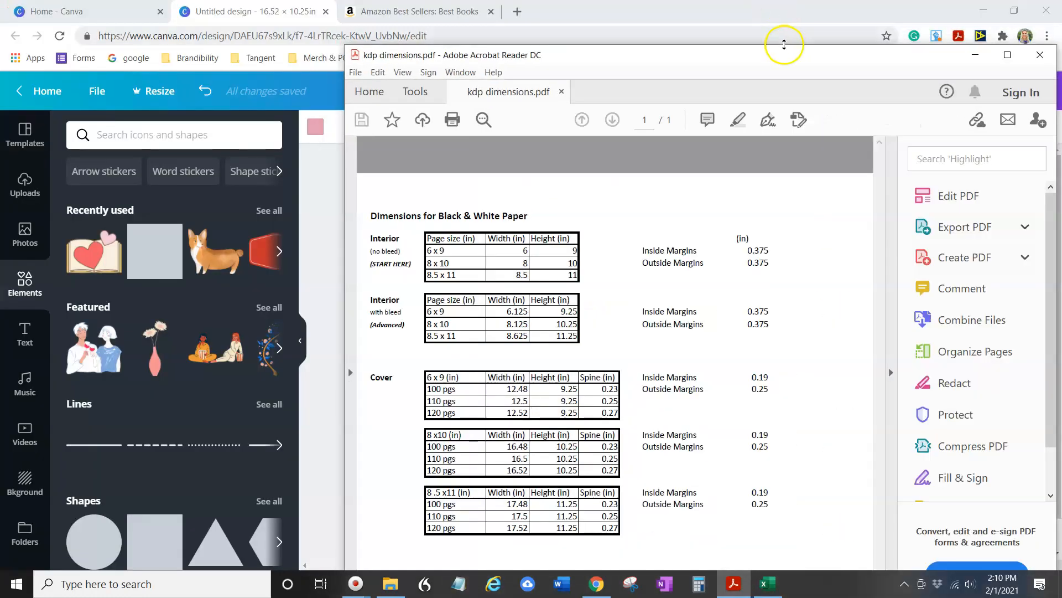
drag(793, 59, 0, 58)
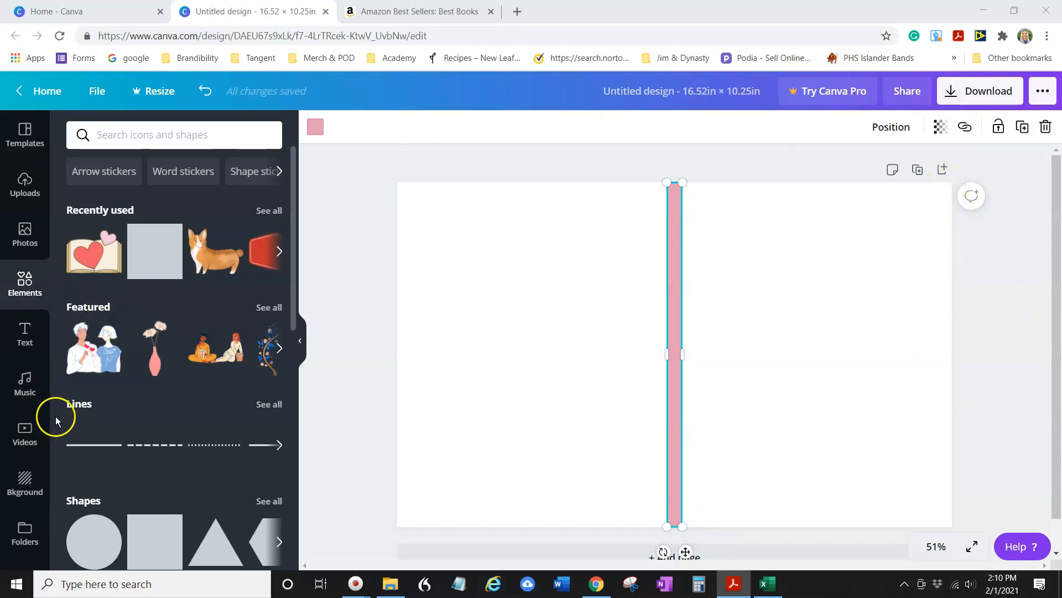
drag(84, 448, 941, 306)
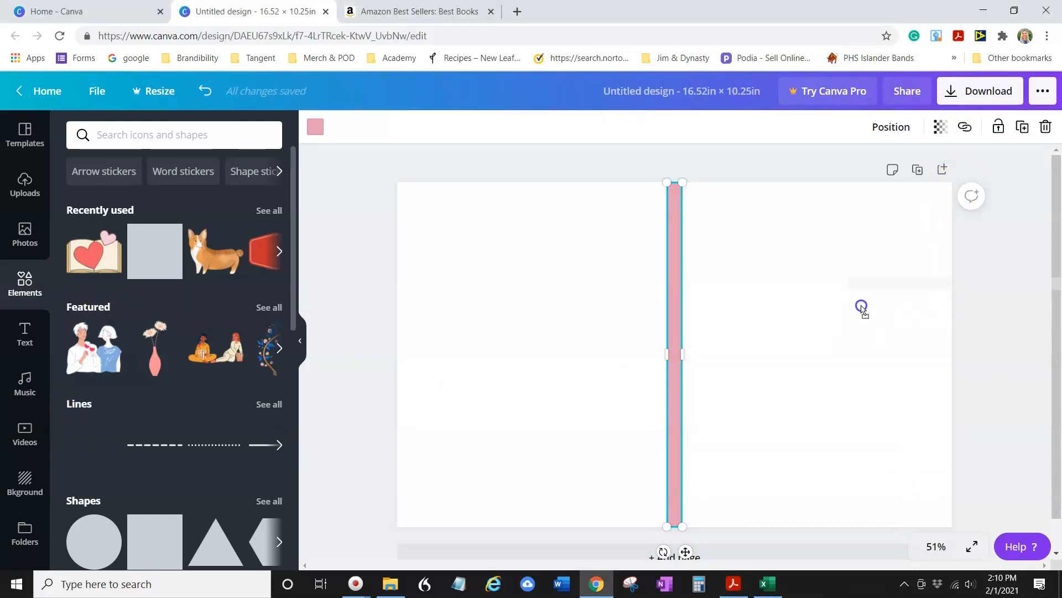
drag(861, 307, 905, 285)
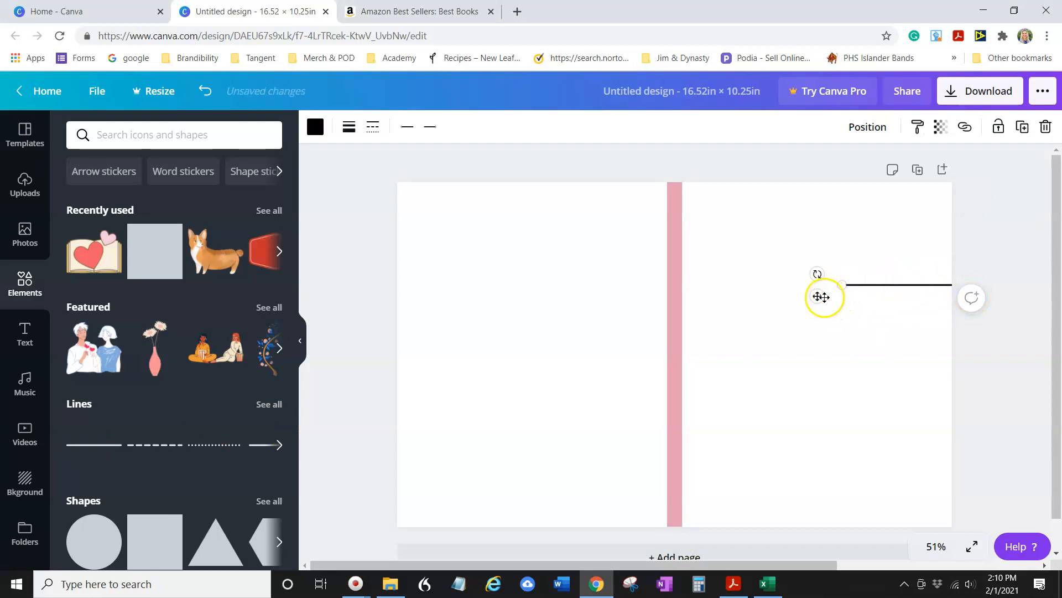
drag(818, 298, 984, 133)
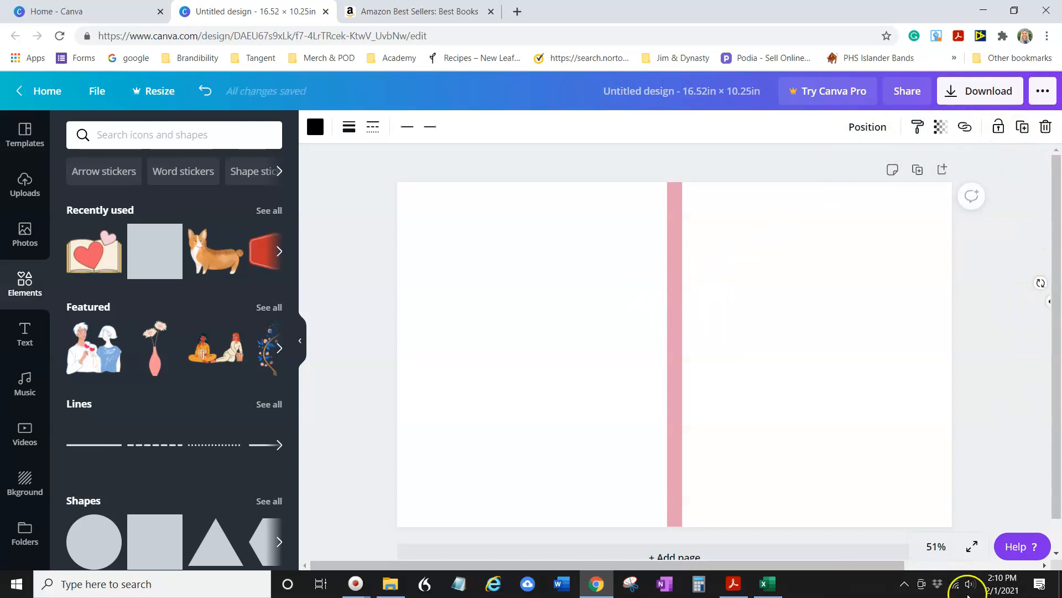
drag(802, 566, 881, 565)
key(Delete)
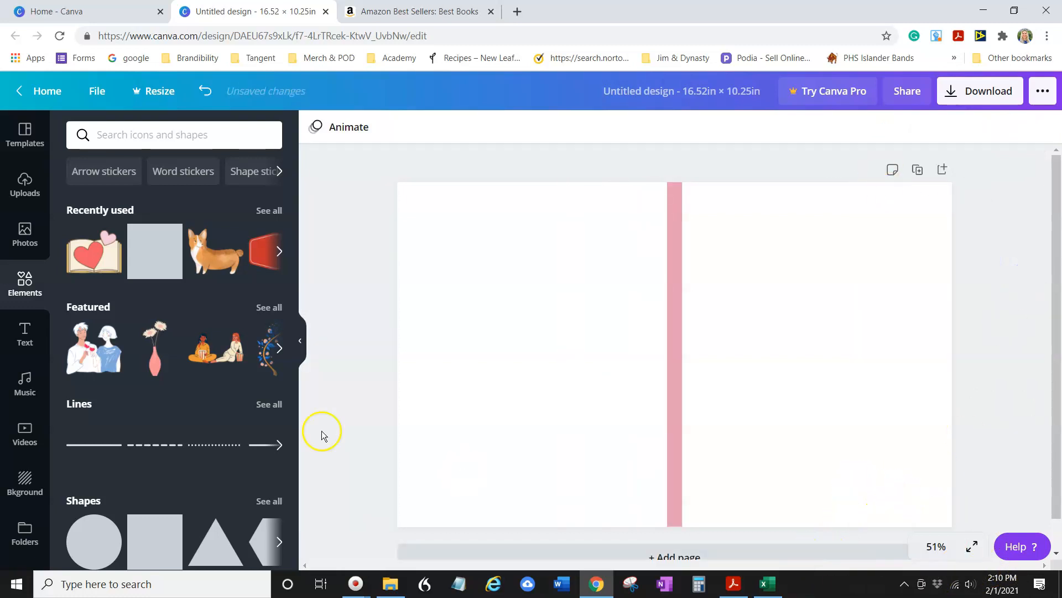
- Add a solid black line, rotate it to 90°, and place it just inside the page's right edge as a margin guide
drag(91, 445, 586, 335)
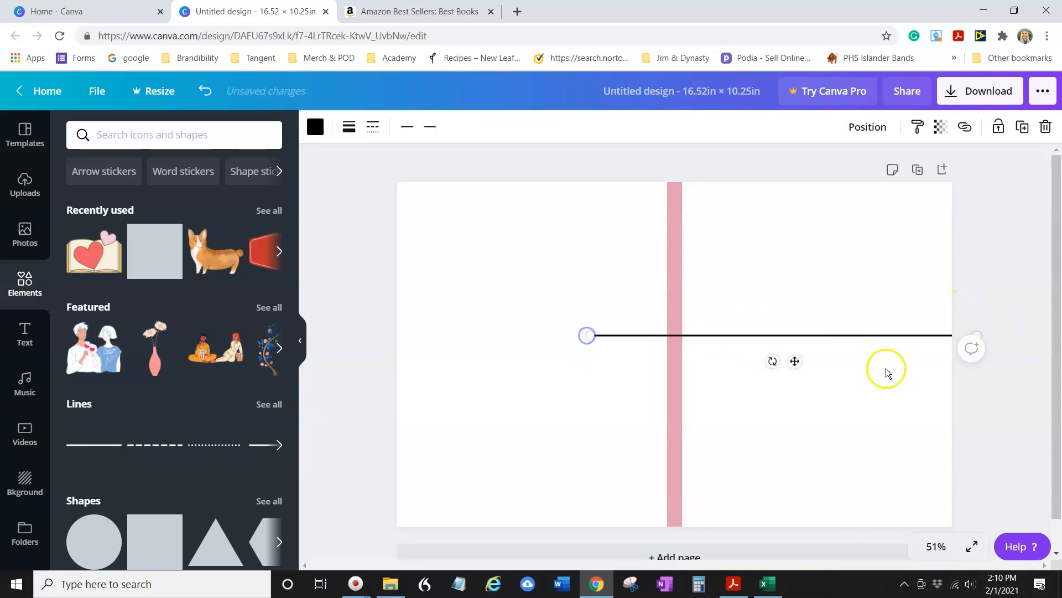
drag(771, 360, 631, 319)
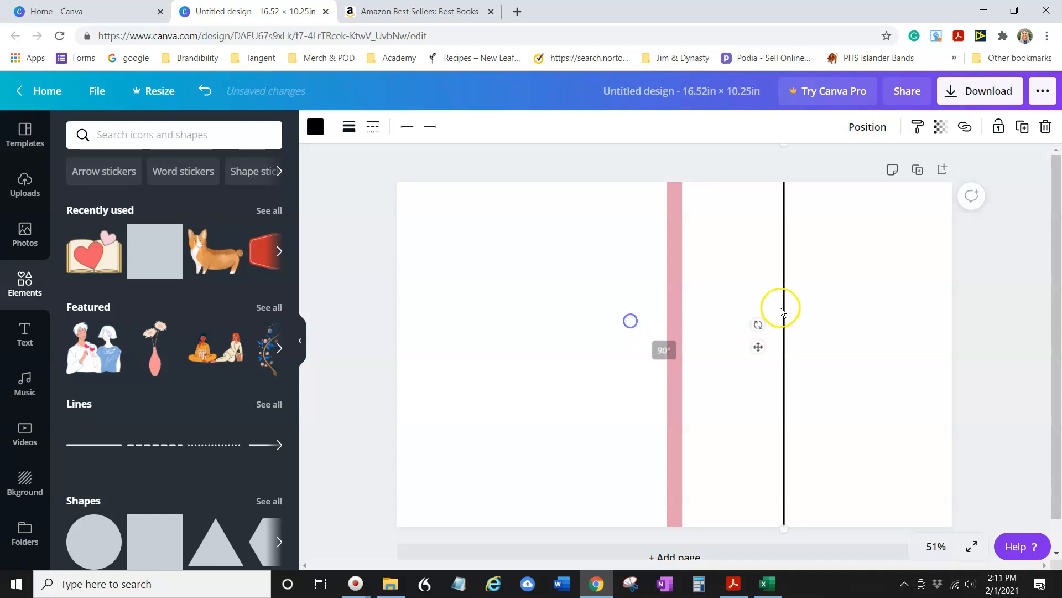
drag(783, 304, 919, 379)
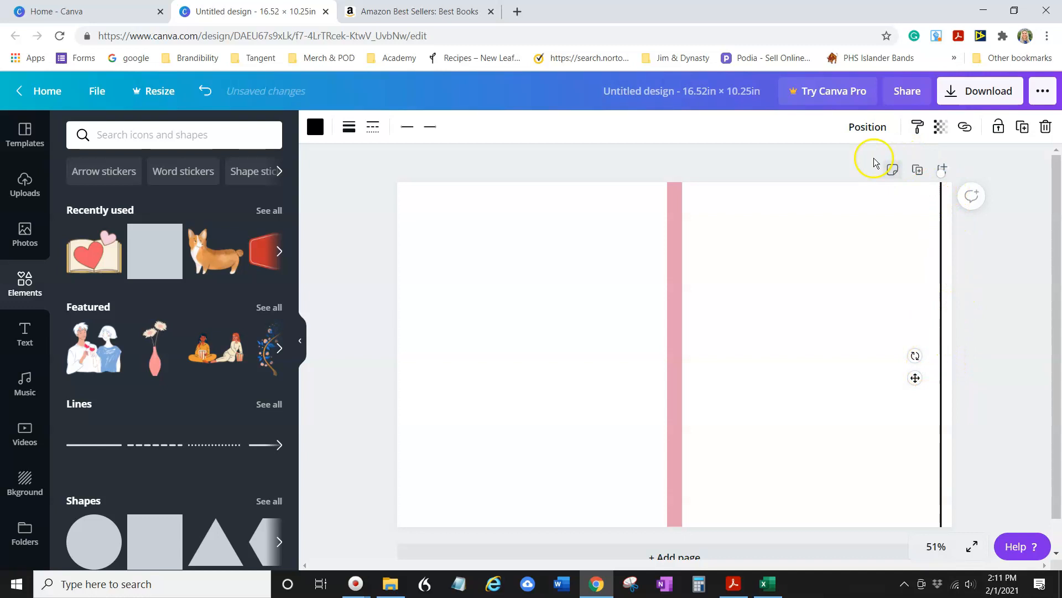
click(874, 135)
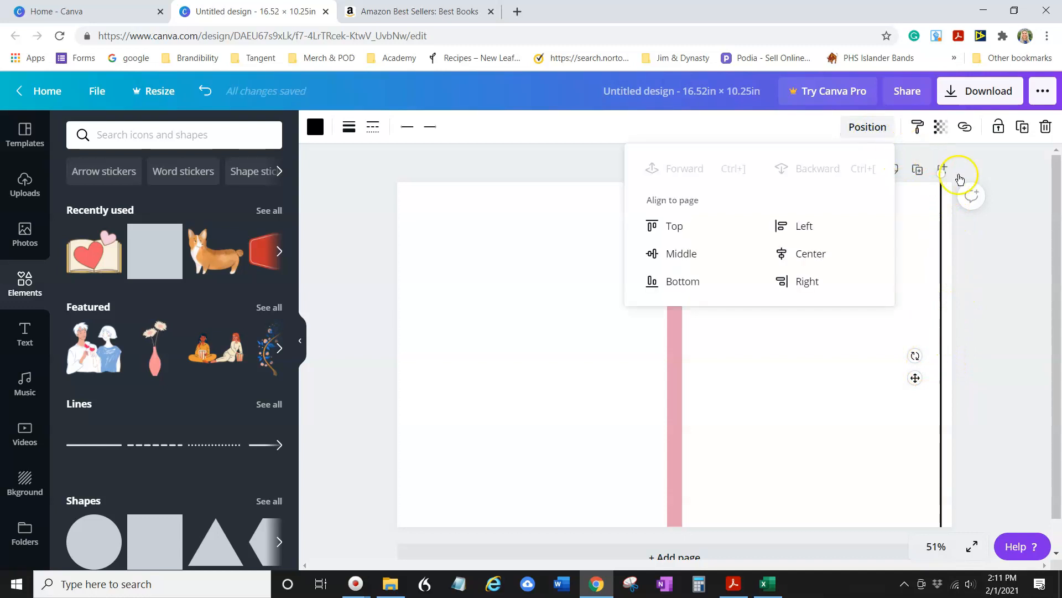
click(977, 249)
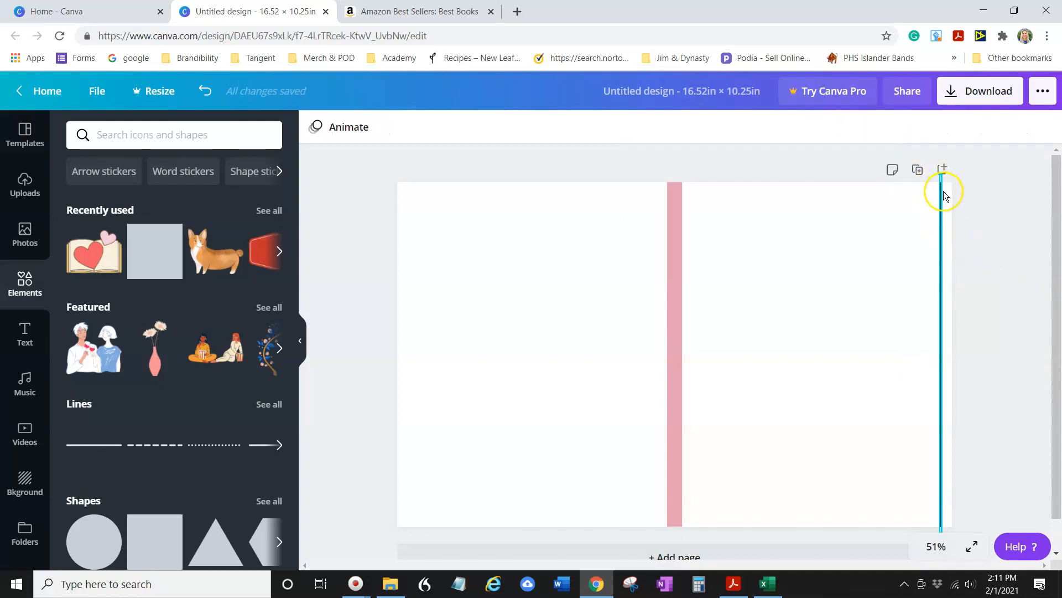
click(944, 240)
drag(944, 241, 945, 240)
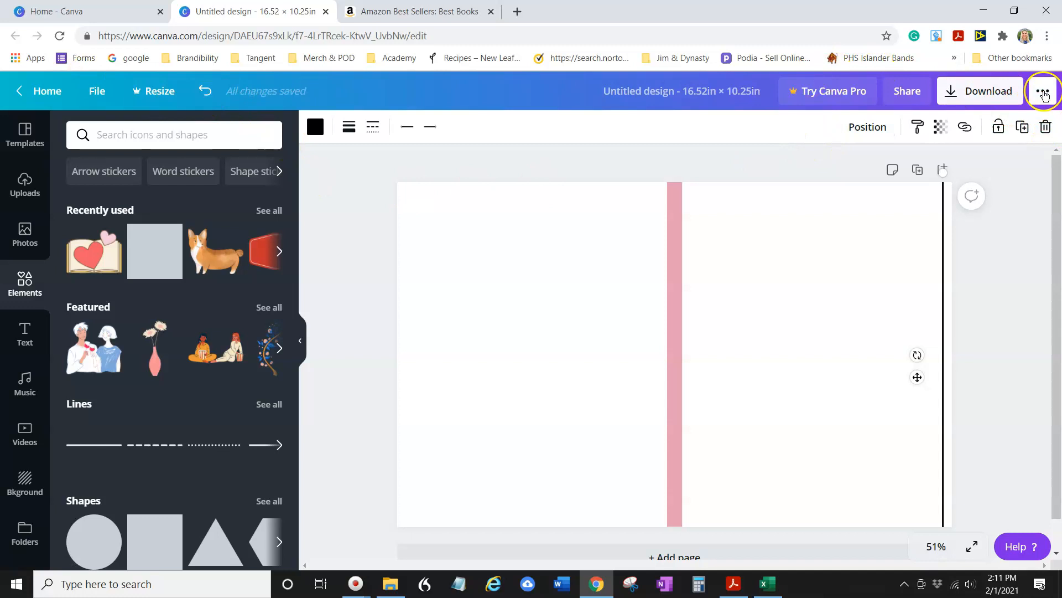
- Show the rulers around the cover design
click(1044, 95)
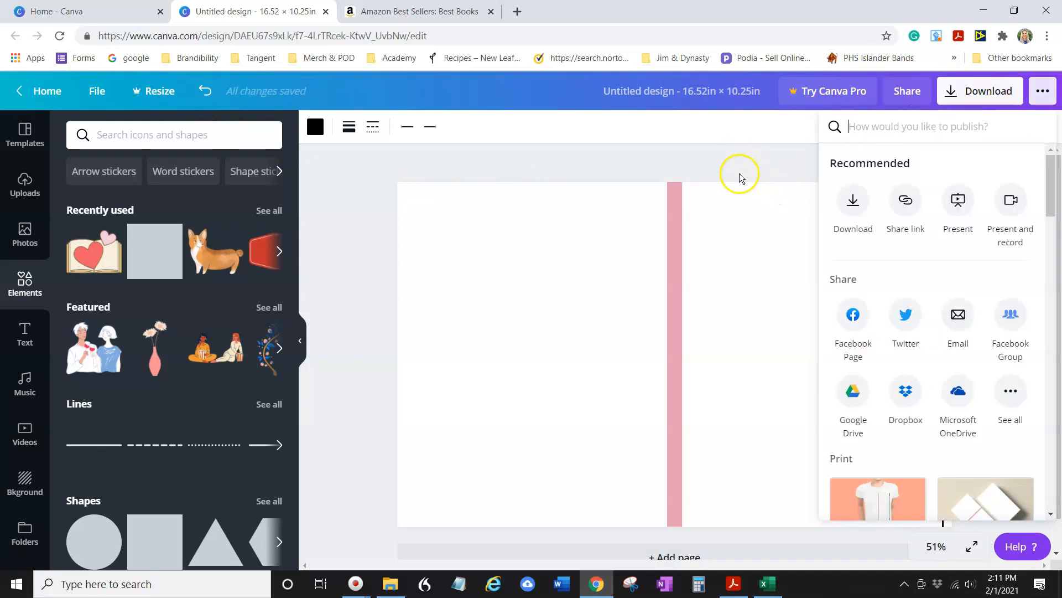
click(740, 176)
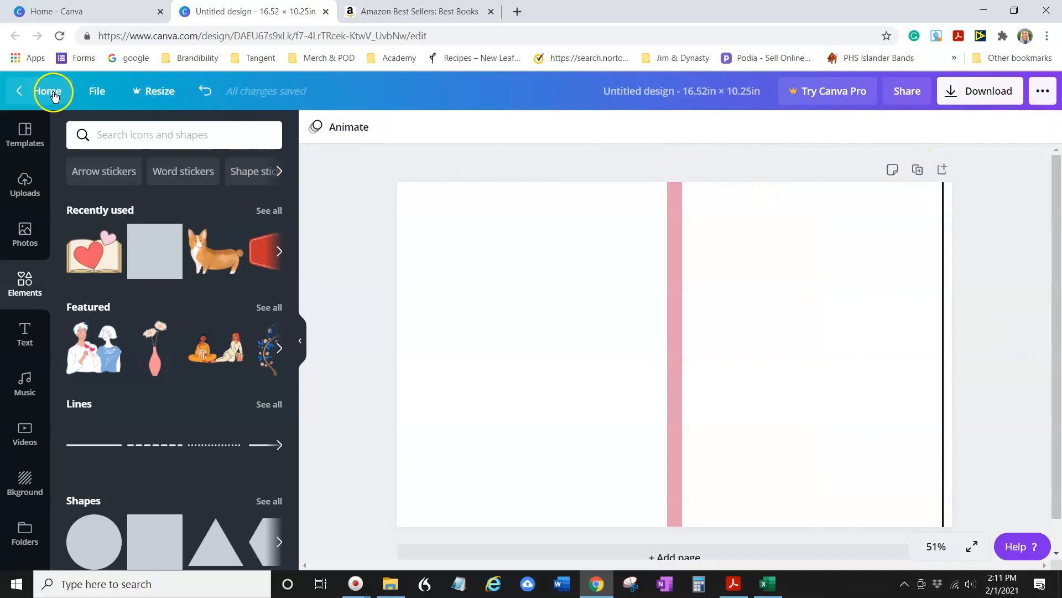
click(98, 93)
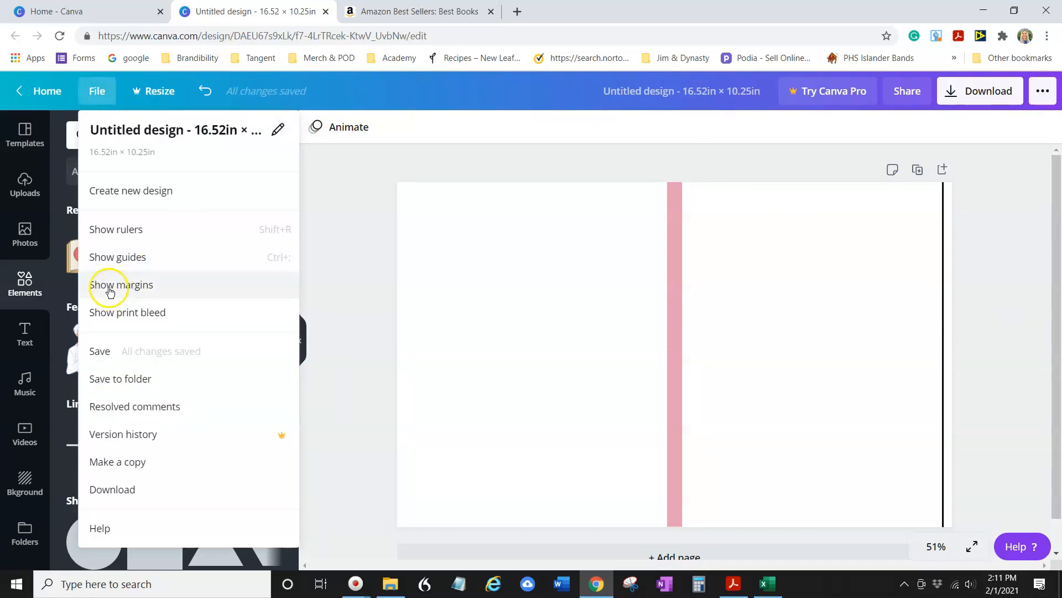
click(100, 231)
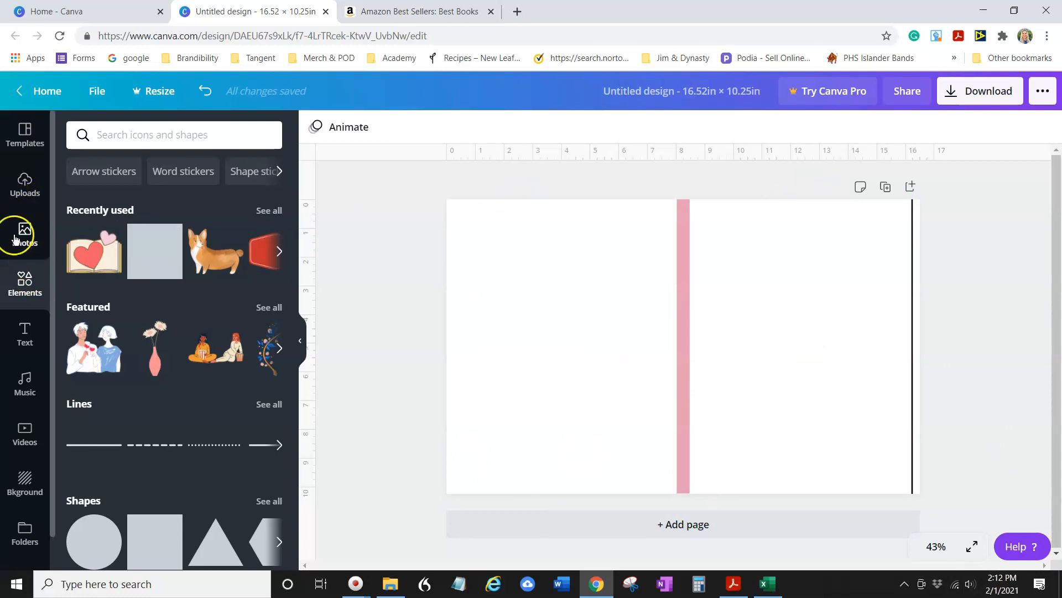
- Add the uploaded blue watercolor image, scale it to about 10.2 in square, and crop it to cover the page's left half
click(24, 188)
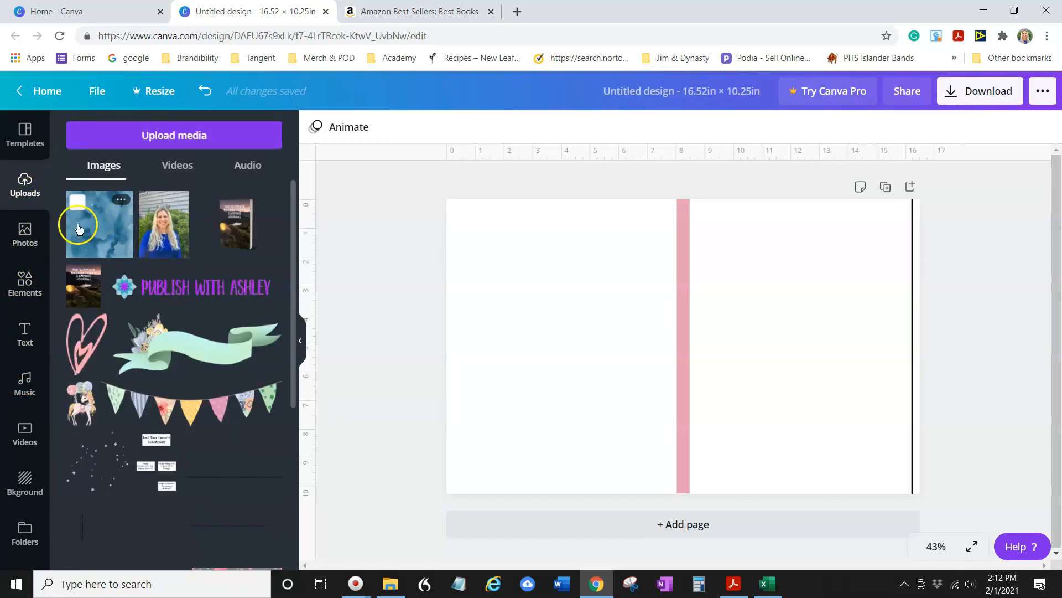
drag(92, 231, 535, 290)
drag(506, 248, 426, 210)
mouse_move(729, 471)
mouse_down()
mouse_move(693, 474)
mouse_move(835, 543)
mouse_move(742, 483)
mouse_up()
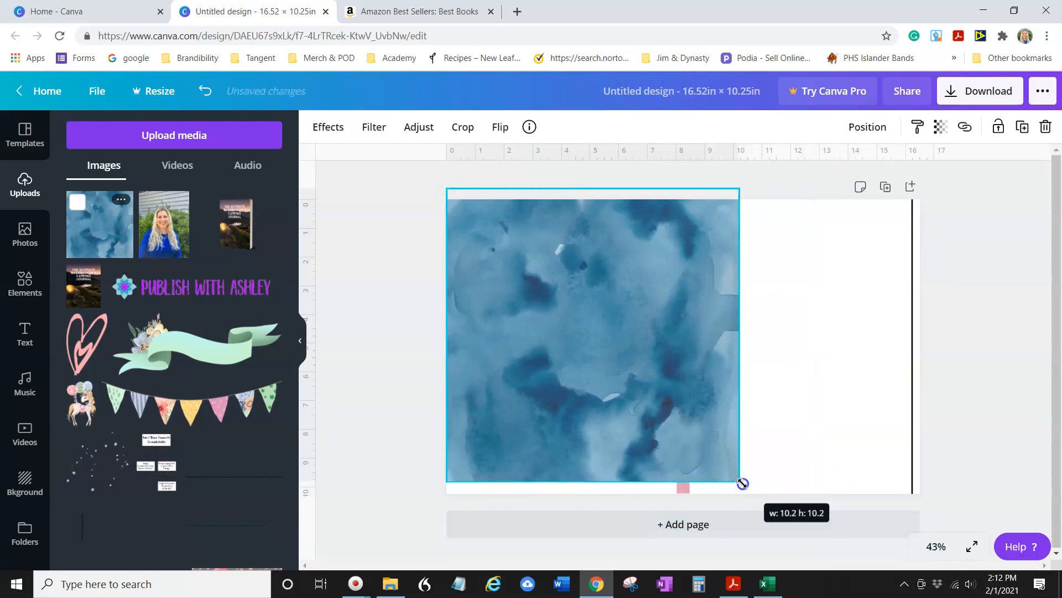
drag(590, 460, 588, 467)
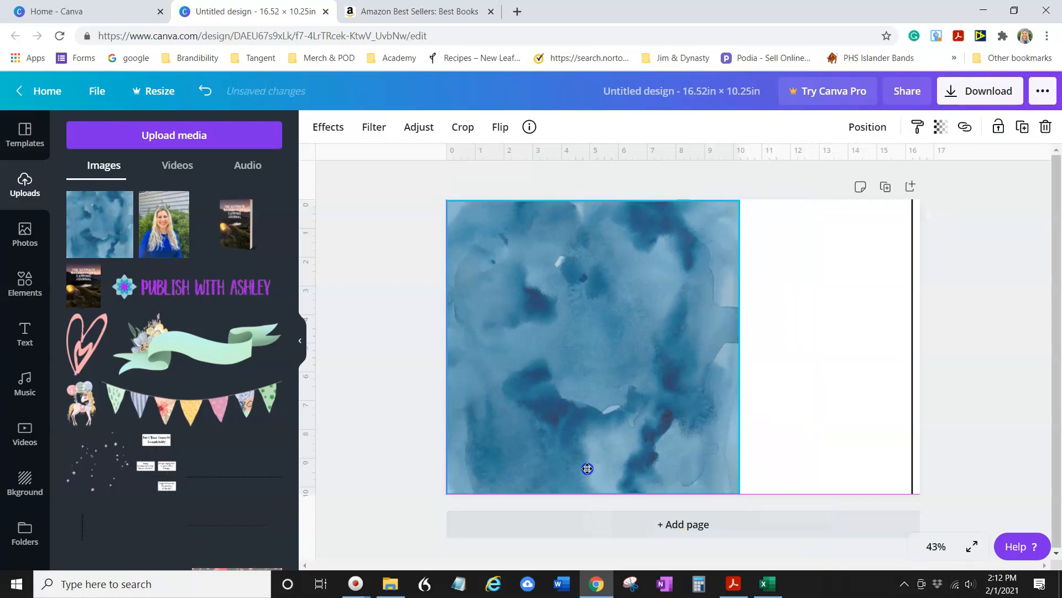
drag(739, 348, 683, 361)
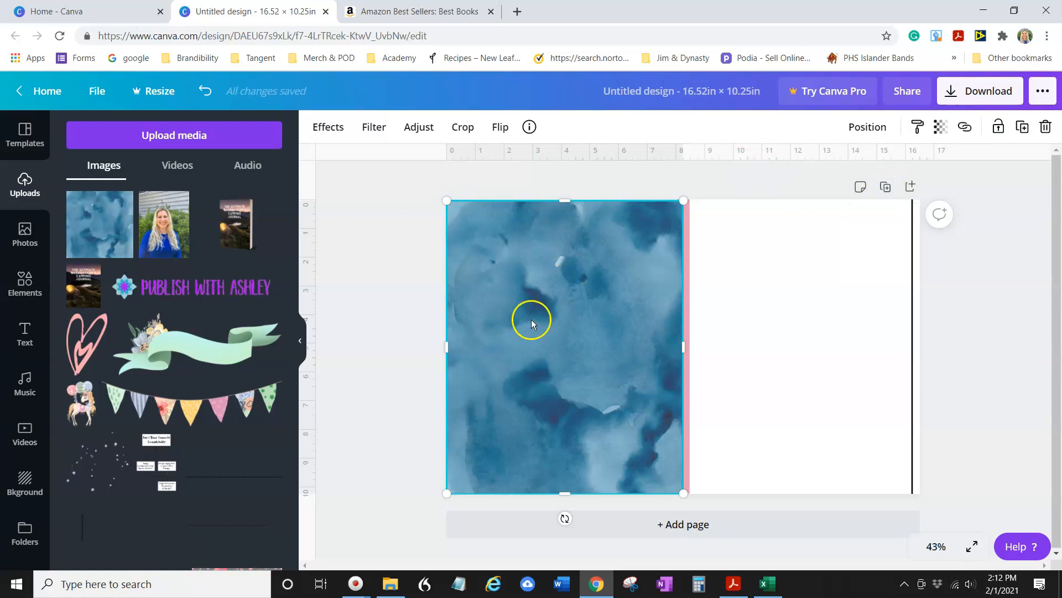
- Copy and paste the cropped watercolor image, and place the duplicate over the page's right half
right_click(555, 333)
click(593, 296)
mouse_move(573, 308)
mouse_down()
mouse_move(764, 303)
mouse_move(568, 301)
mouse_move(574, 325)
mouse_move(575, 307)
mouse_up()
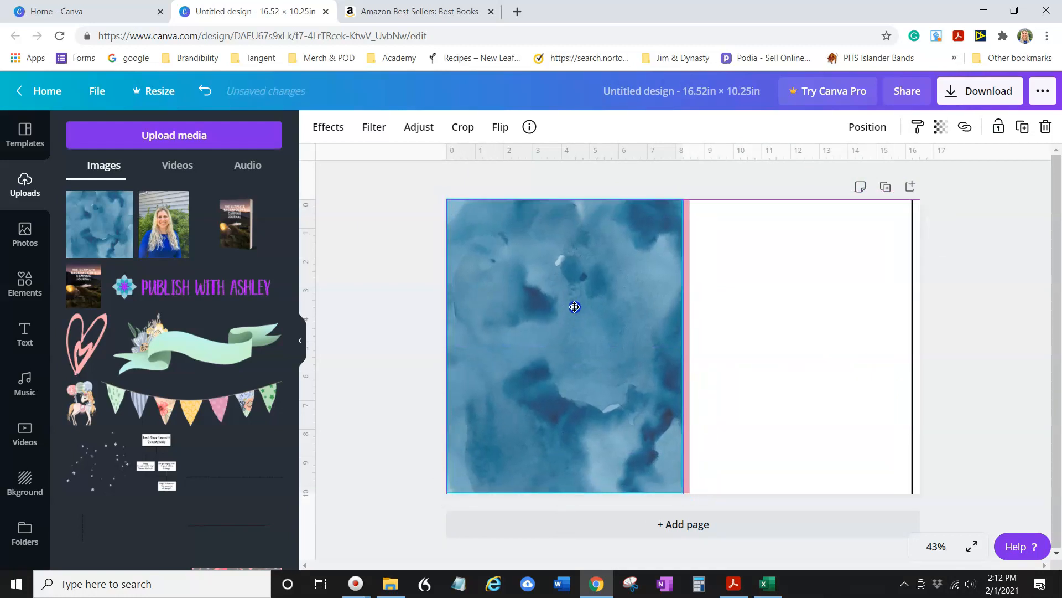
right_click(575, 307)
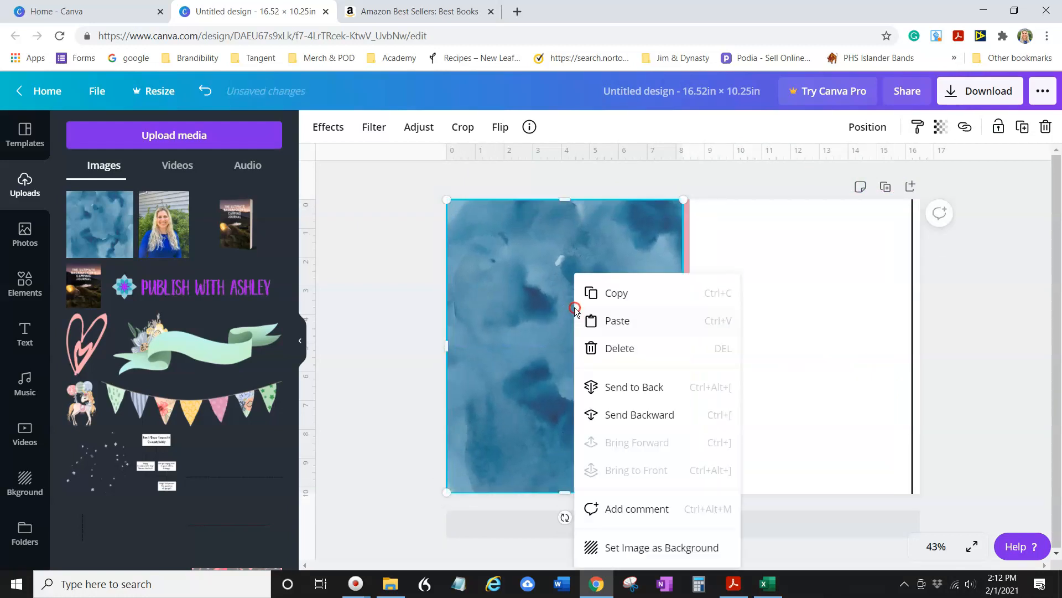
click(622, 323)
drag(598, 310, 822, 308)
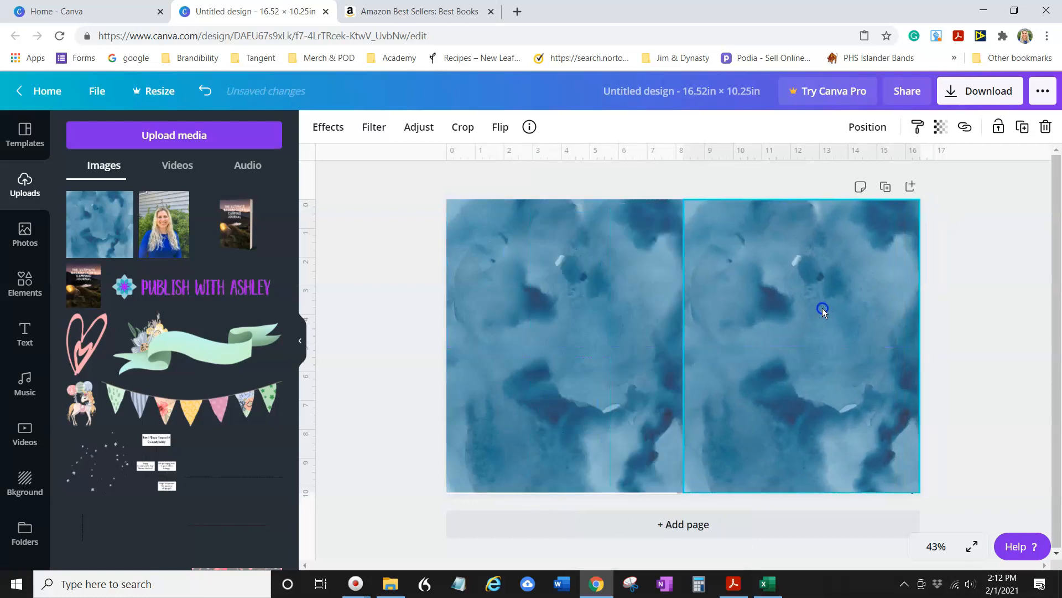
- Send both watercolor images backward, behind the pink spine strip and the black margin line
click(868, 128)
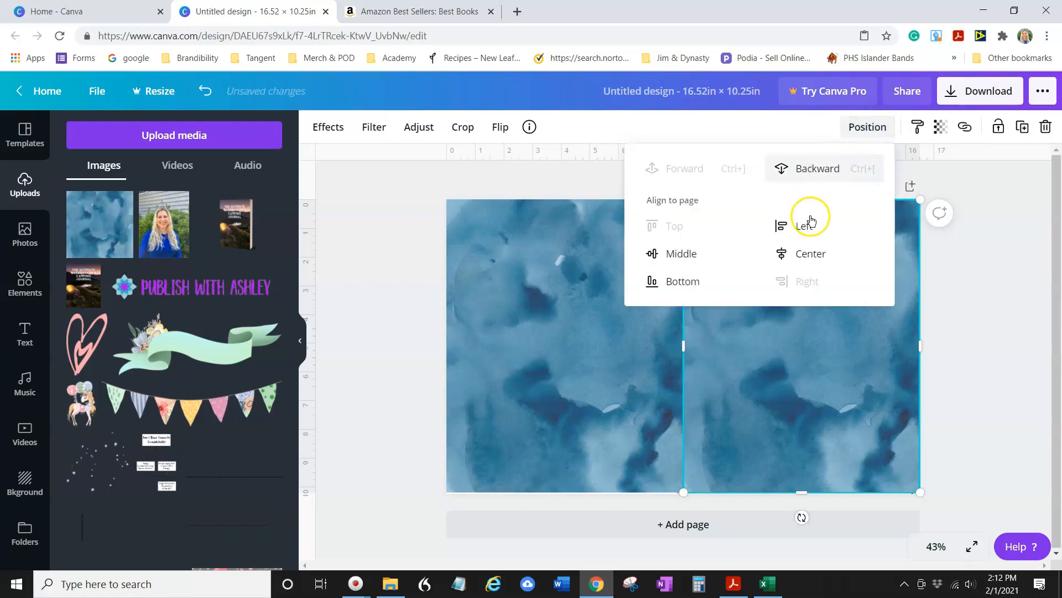
click(807, 173)
click(580, 347)
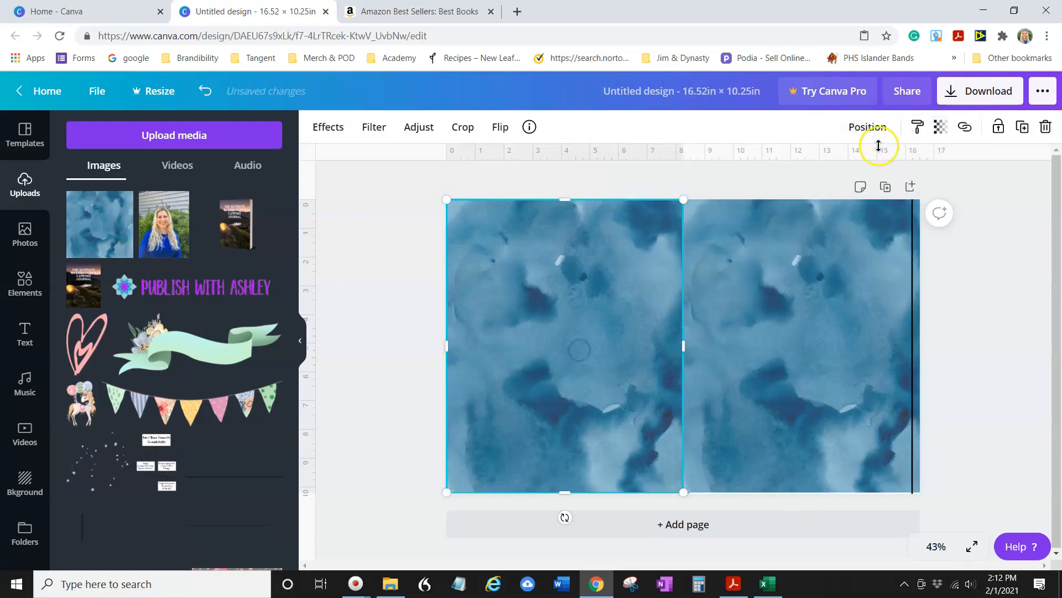
click(869, 126)
click(814, 168)
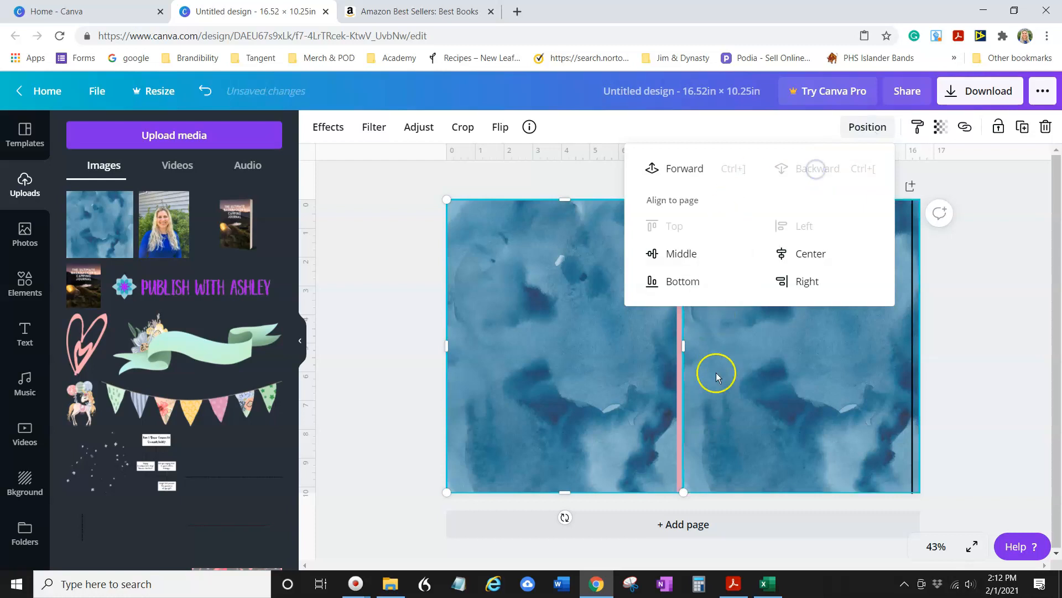
click(1026, 337)
click(761, 344)
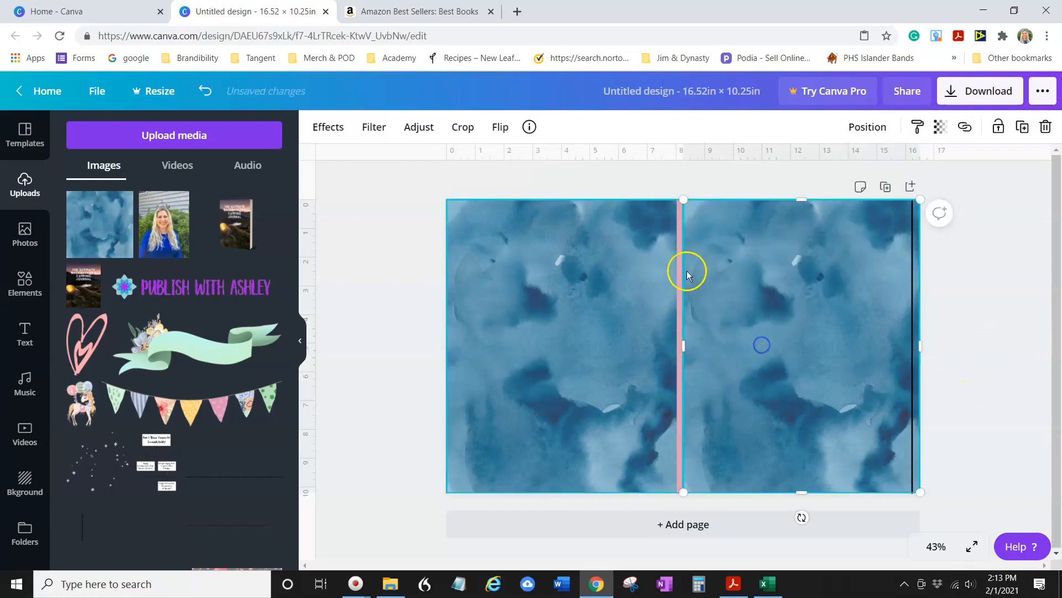
click(857, 129)
click(824, 167)
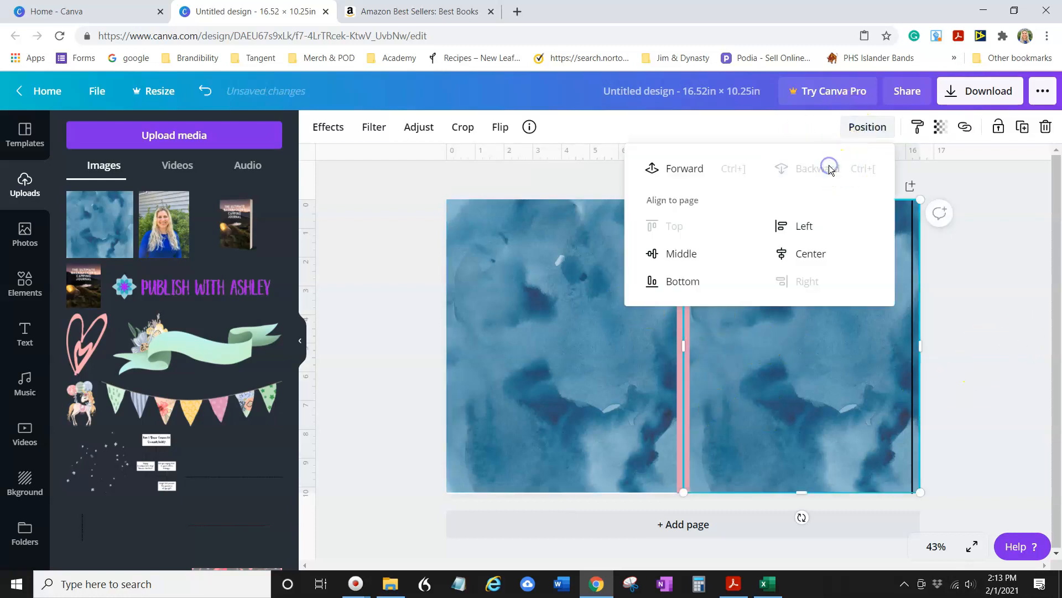
click(970, 295)
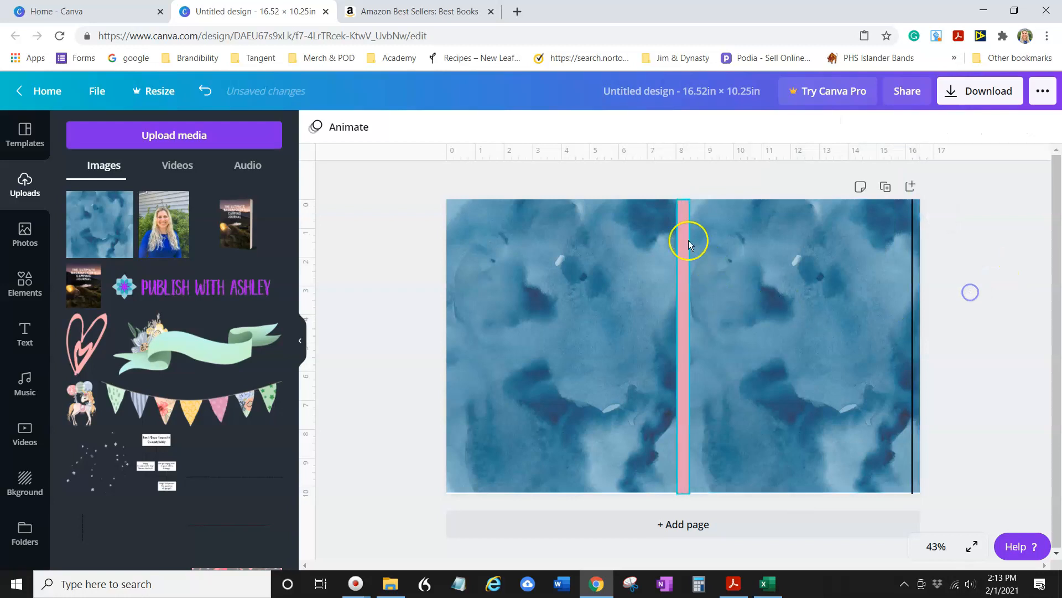
- Widen the pink spine strip equally on both sides of the page centre
click(683, 273)
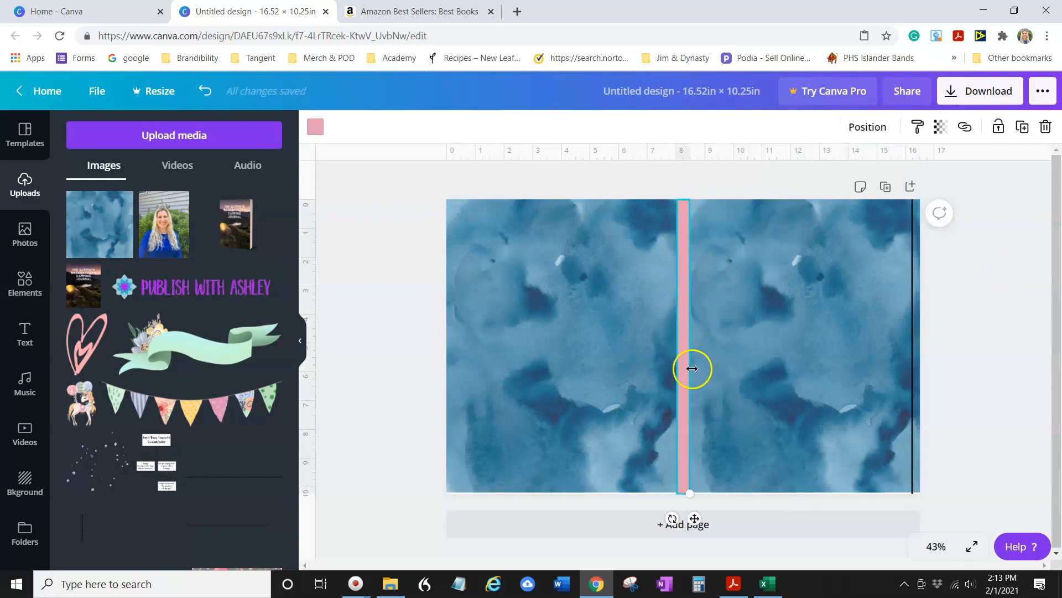
drag(696, 368, 684, 336)
- Extend both watercolor images downward so they cover the page's bottom edge
click(534, 458)
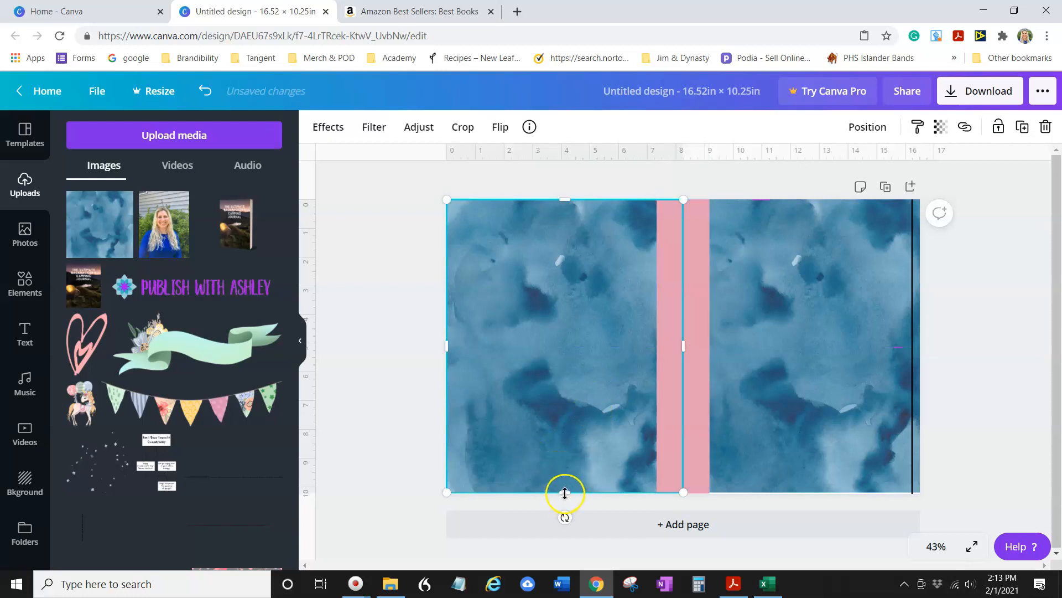
click(566, 496)
click(841, 468)
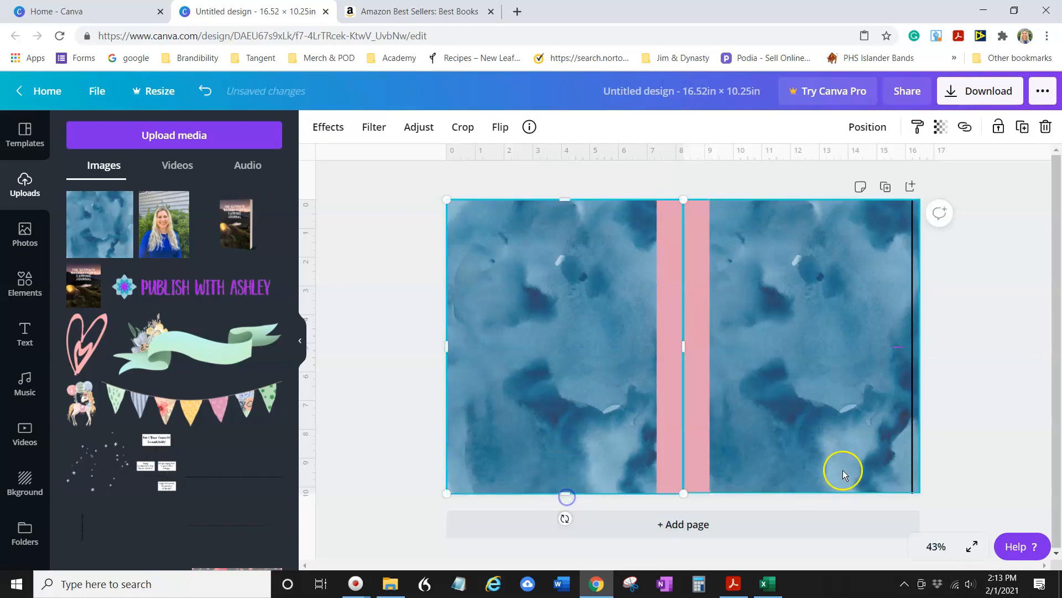
click(799, 489)
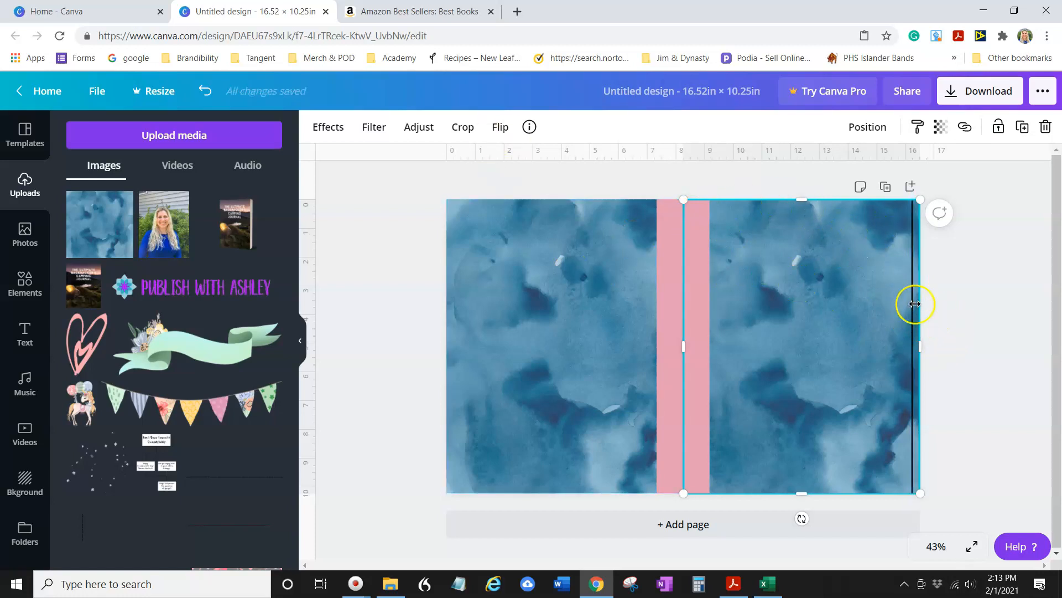
click(385, 204)
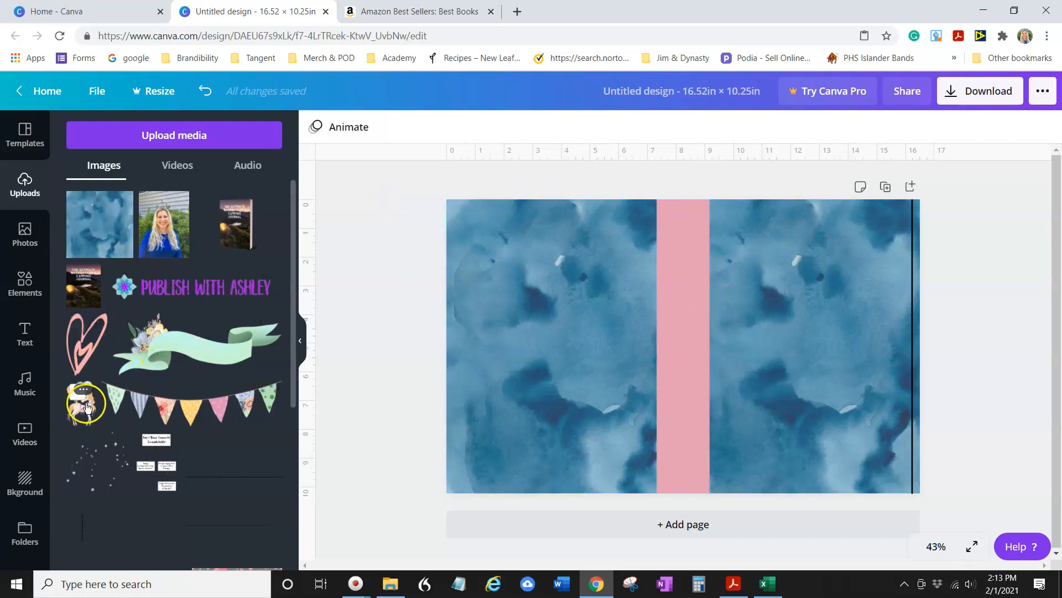
- Add the uploaded unicorn with balloons, scale it to about 3.8 x 5.9 in, and centre it on the front cover
drag(87, 407, 249, 303)
click(83, 406)
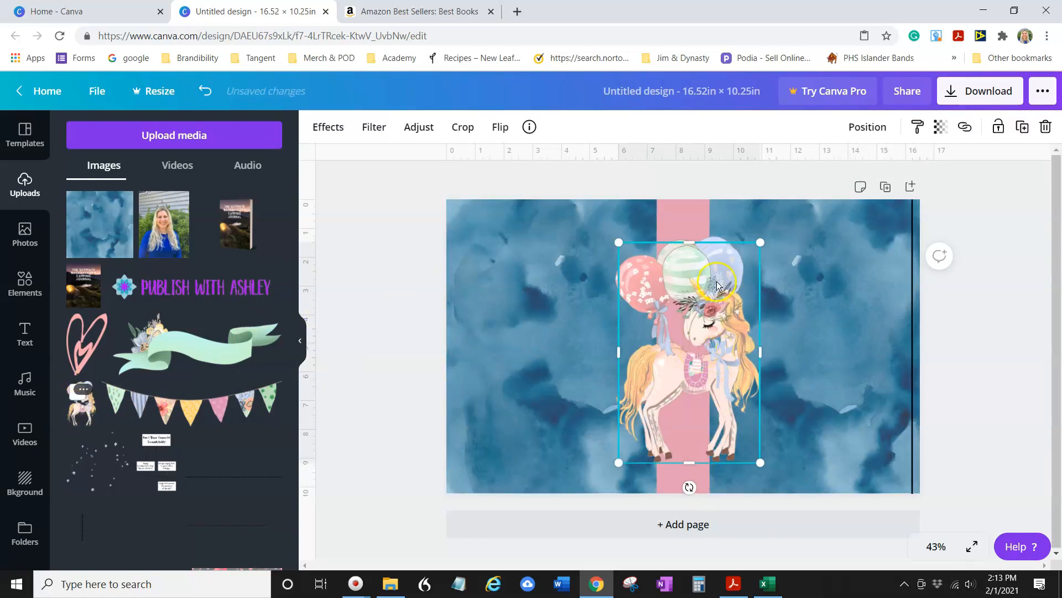
drag(664, 343, 803, 352)
drag(888, 252, 855, 294)
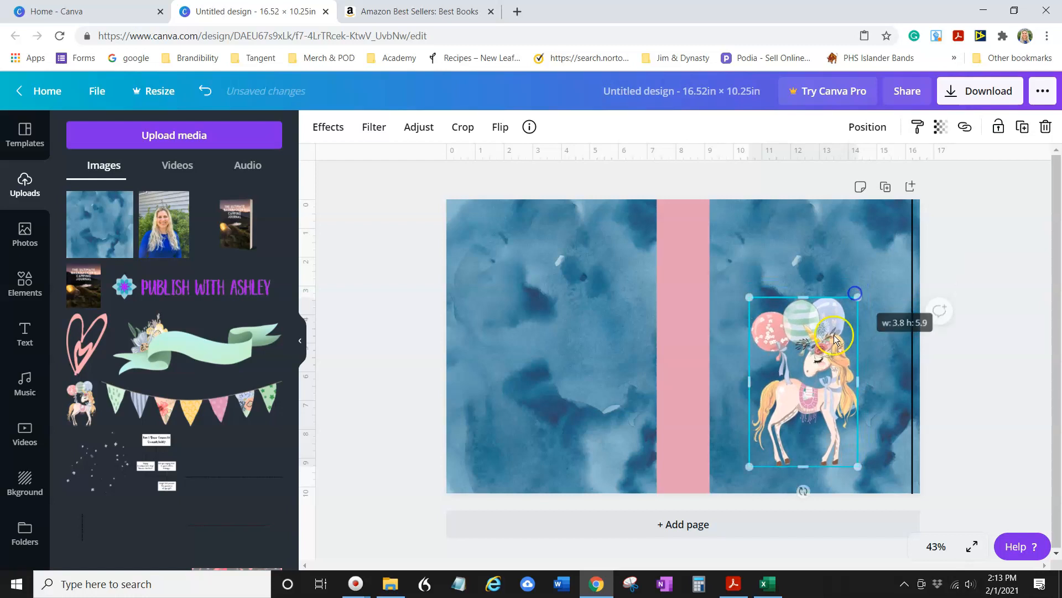
drag(811, 376, 820, 357)
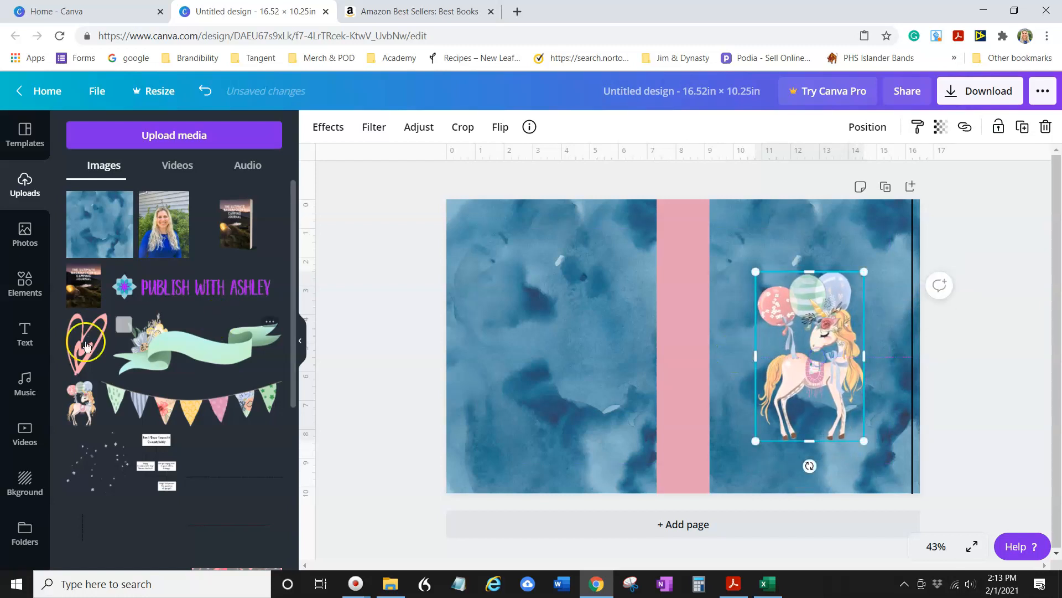
- Add the uploaded pennant bunting, rotate it vertically, scale it to the full page height, and align its string side with the page centre
click(163, 406)
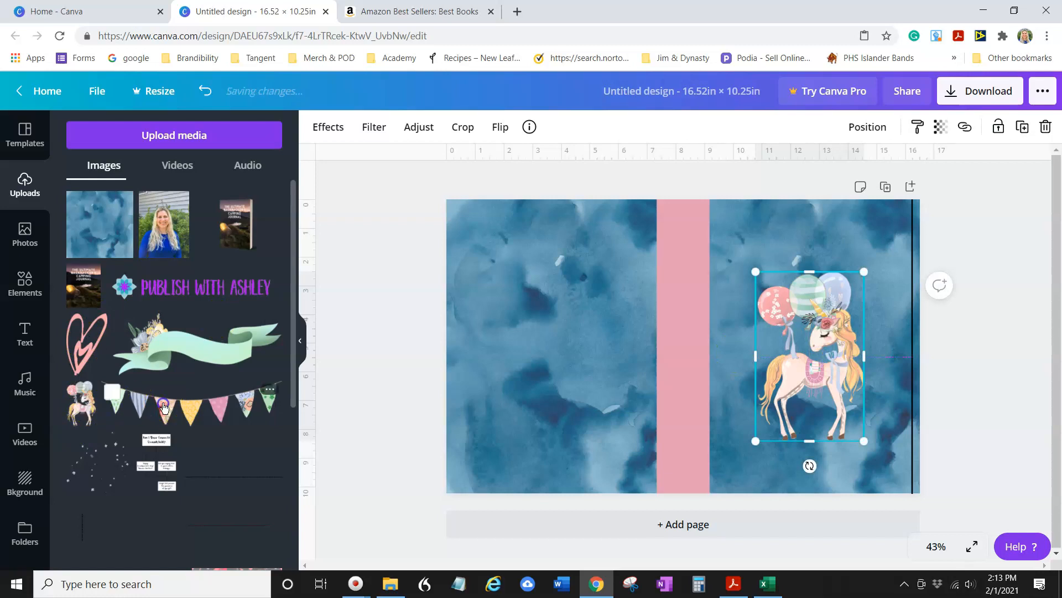
key(Delete)
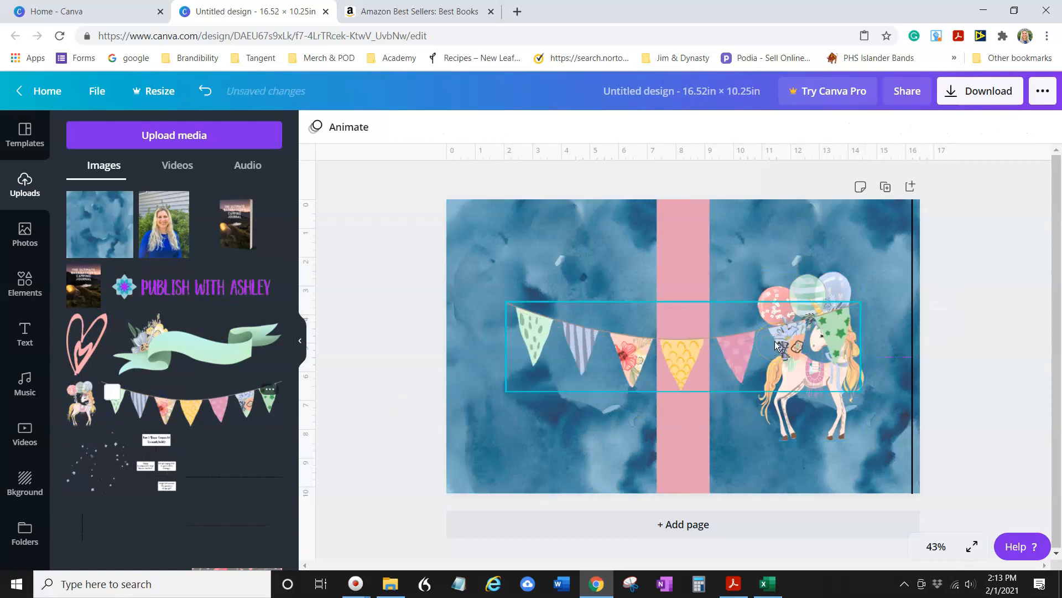
click(751, 320)
drag(683, 429, 815, 349)
drag(729, 174, 720, 200)
mouse_move(716, 510)
mouse_down()
mouse_move(705, 484)
mouse_move(712, 493)
mouse_up()
drag(706, 405, 747, 407)
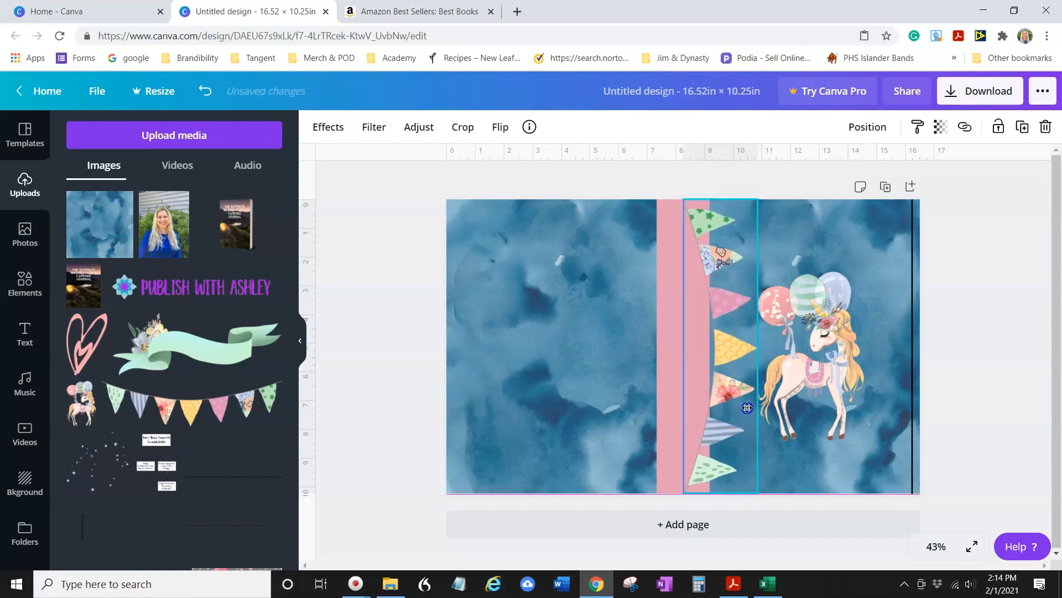
drag(747, 408, 747, 408)
- Crop the vertical bunting image's outer edge slightly, close to the pennant tips
click(735, 354)
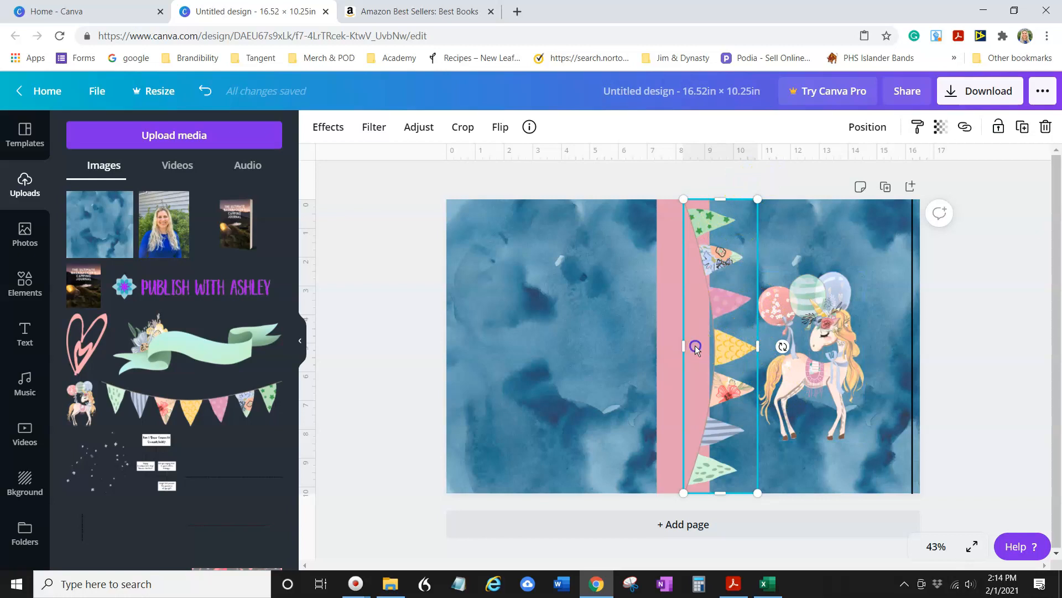
click(760, 349)
drag(758, 348, 757, 348)
click(722, 353)
click(754, 199)
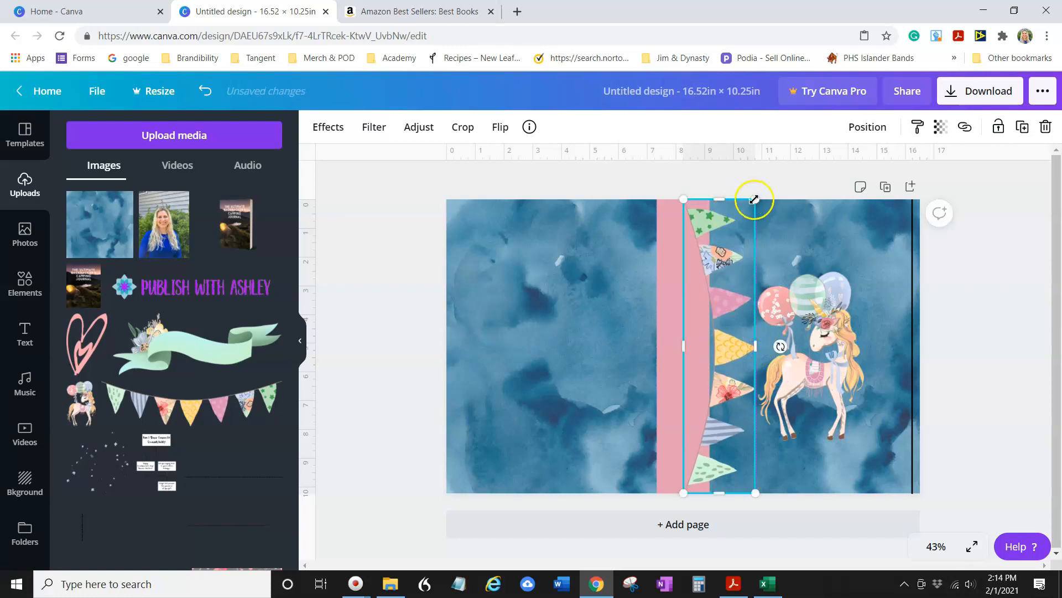
- Widen the pink spine strip to about 3.4 in, out to the bunting's outer edge
click(623, 194)
click(671, 319)
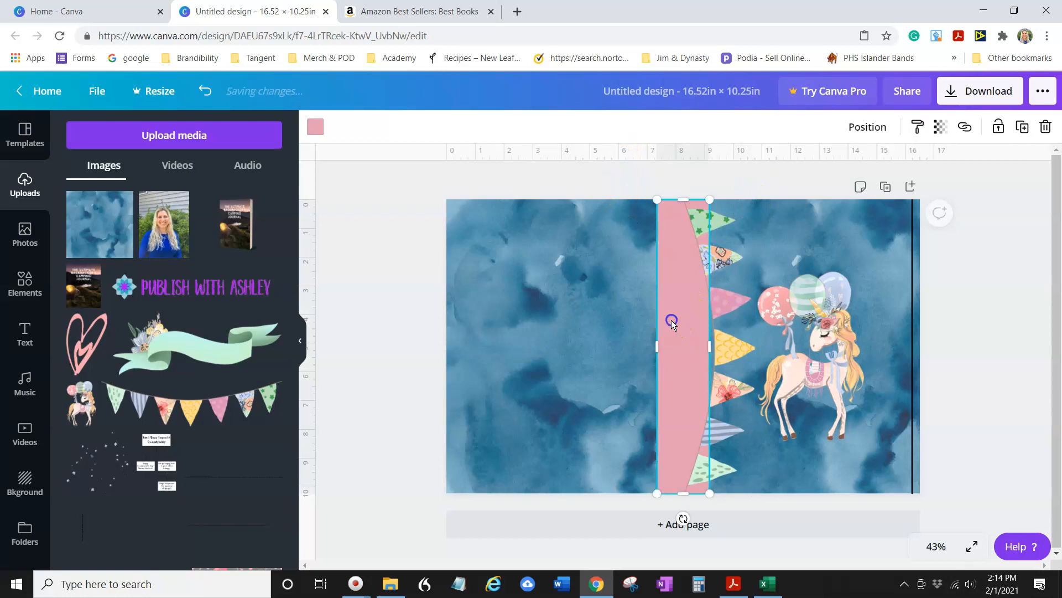
drag(726, 345, 760, 351)
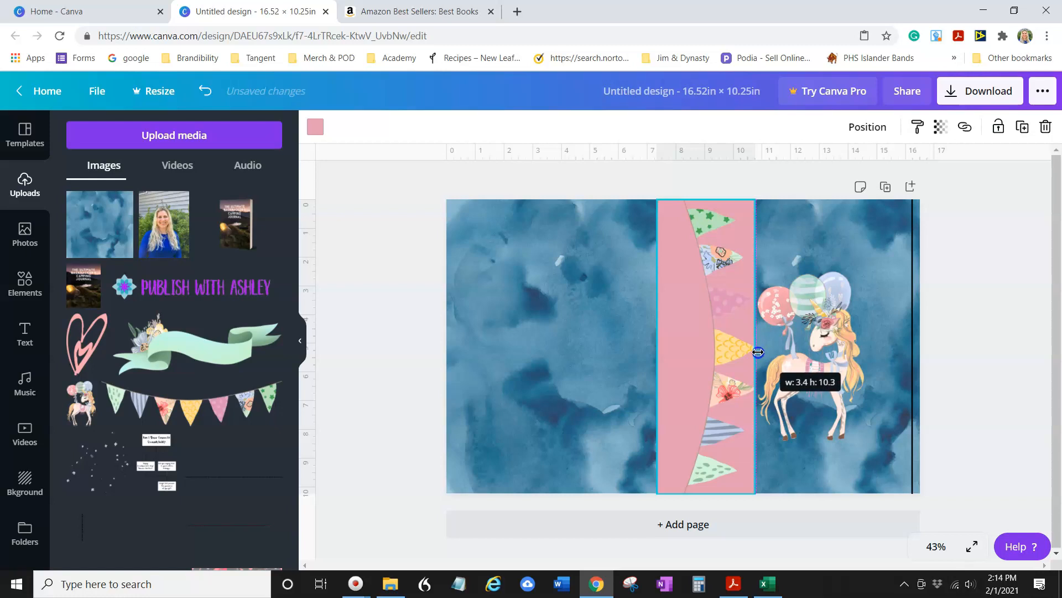
drag(756, 353, 757, 352)
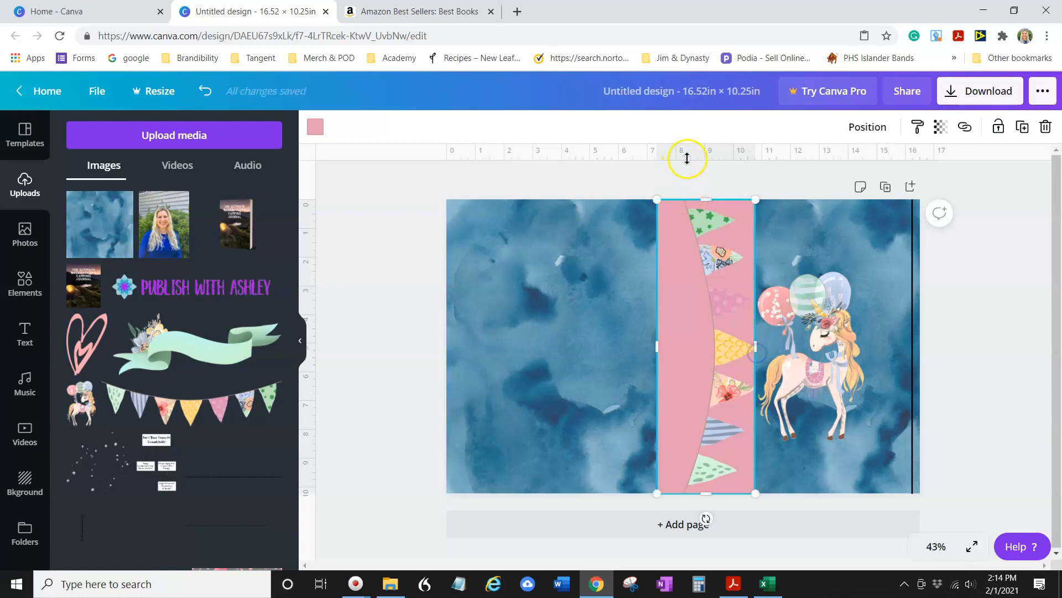
- Try shifting the widened pink strip and the bunting together toward the back cover
click(695, 328)
drag(695, 327, 645, 318)
drag(734, 349, 683, 325)
- Scale the vertical bunting down to half the page height, keeping it along the lower half of the spine
click(739, 482)
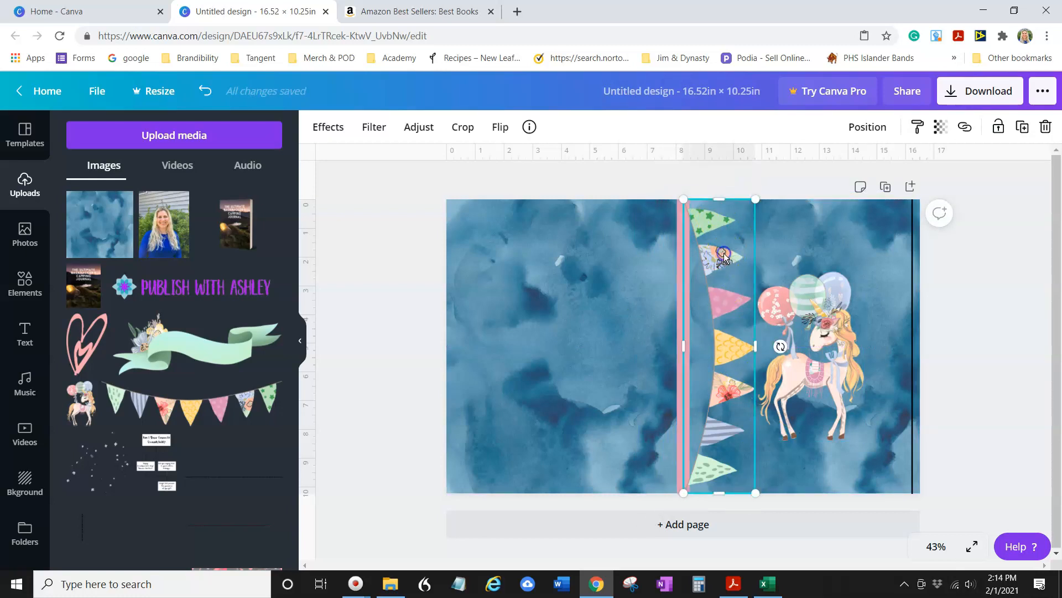
drag(754, 200, 702, 341)
click(705, 434)
drag(706, 433, 702, 426)
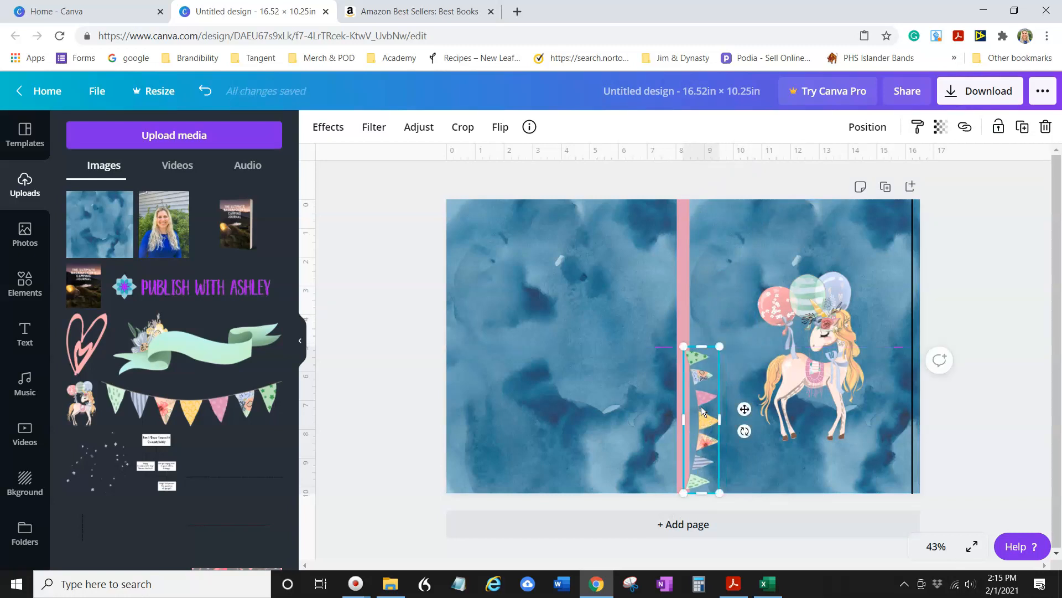
- Copy and paste the small bunting, and place the duplicate directly above the original along the spine
right_click(701, 409)
click(750, 290)
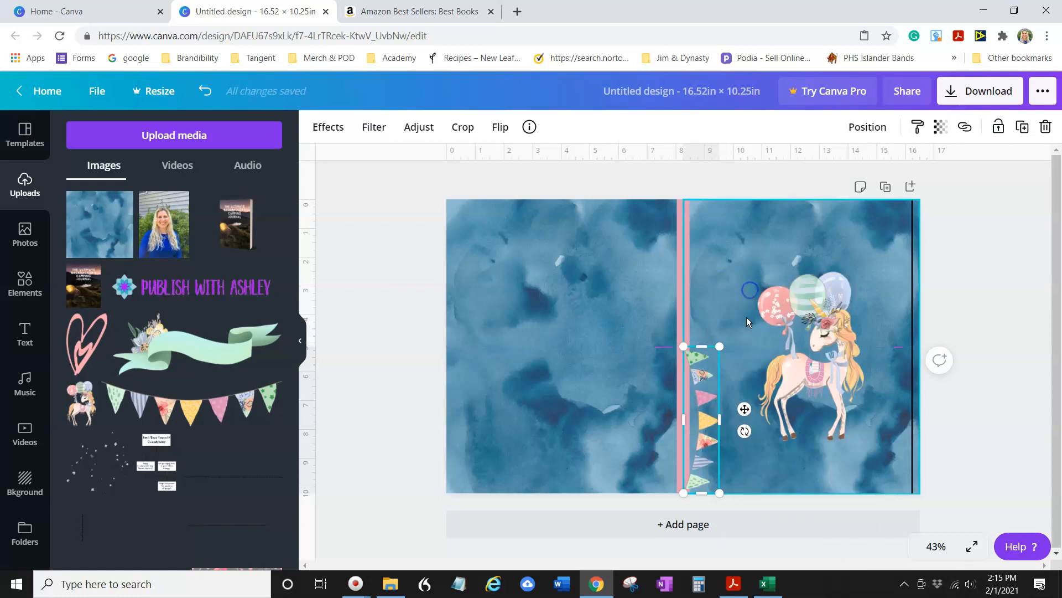
right_click(722, 283)
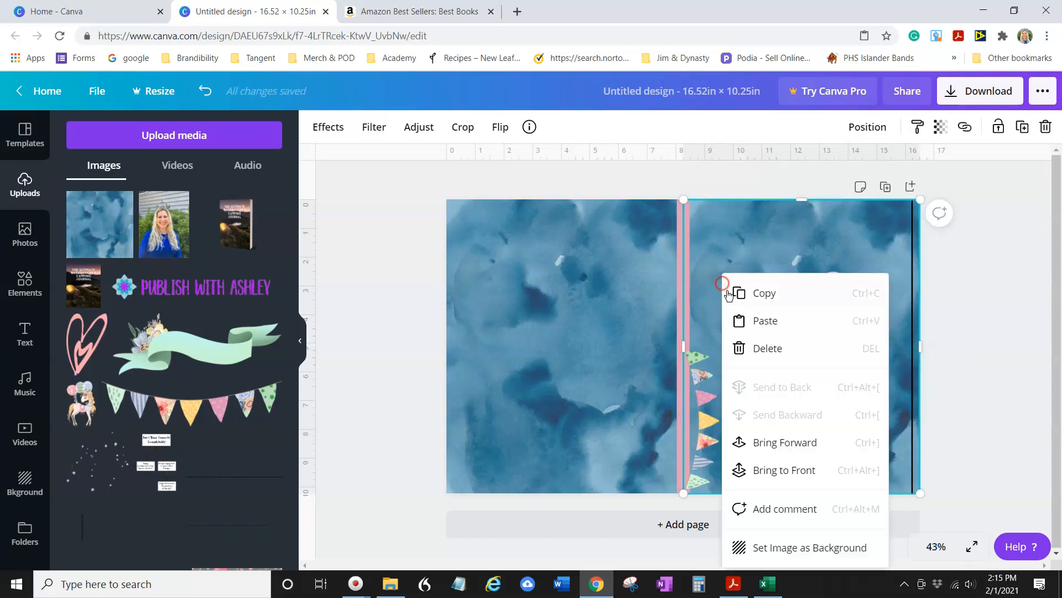
click(762, 325)
drag(704, 360, 699, 274)
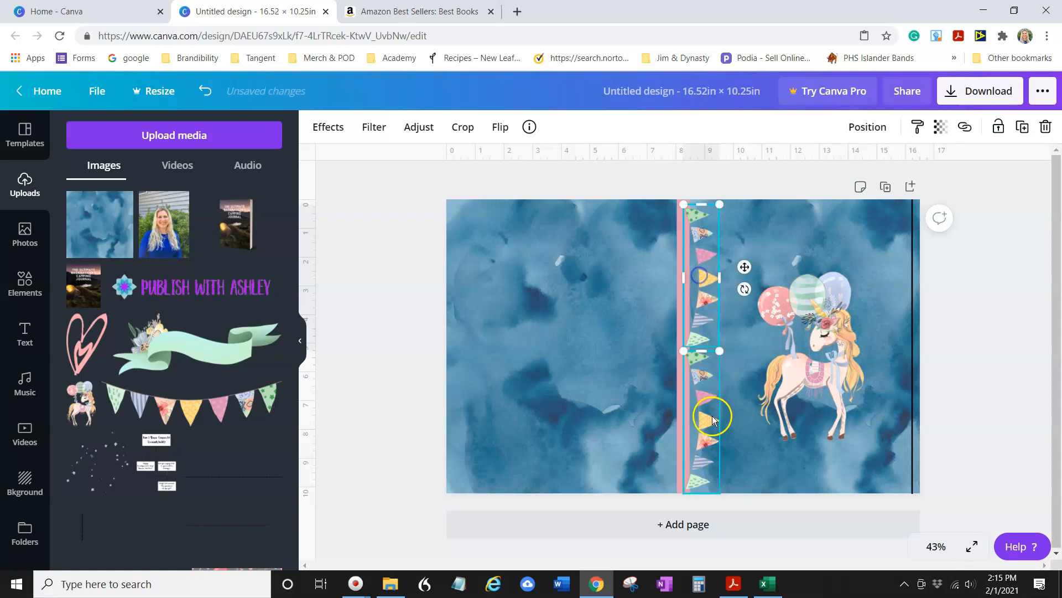
click(651, 184)
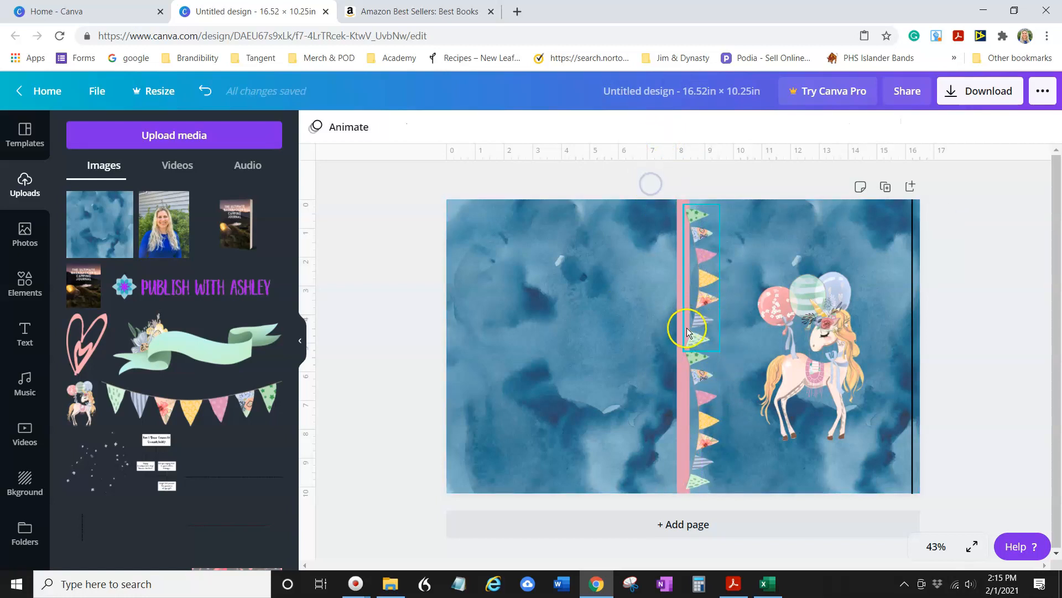
- Widen the pink spine strip on both sides to about 2.3 in so it lies behind the two buntings
click(683, 435)
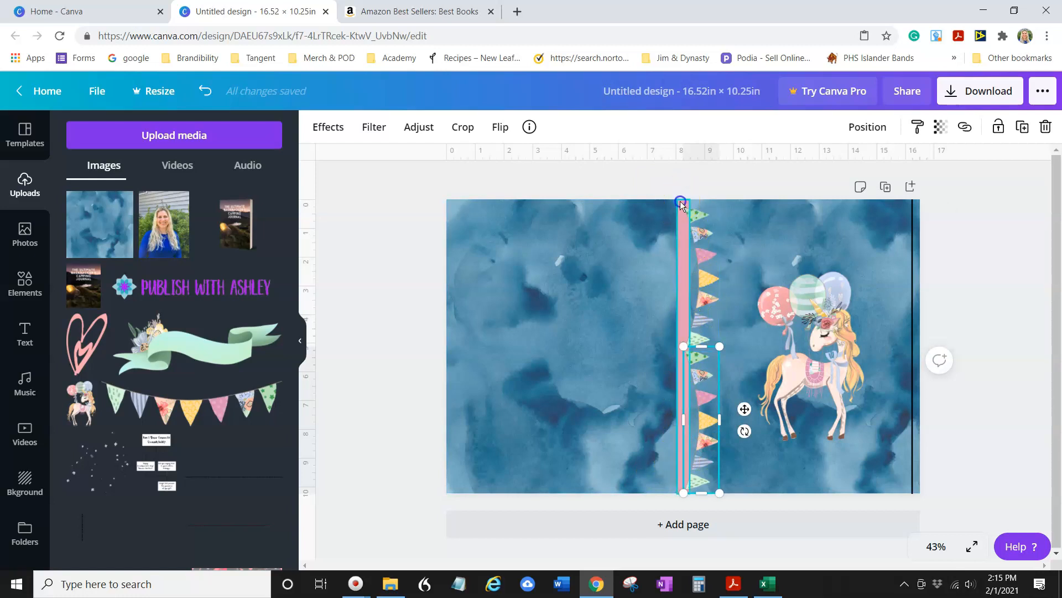
click(681, 203)
mouse_move(679, 357)
mouse_down()
mouse_move(633, 363)
mouse_move(679, 350)
mouse_up()
click(696, 178)
click(709, 364)
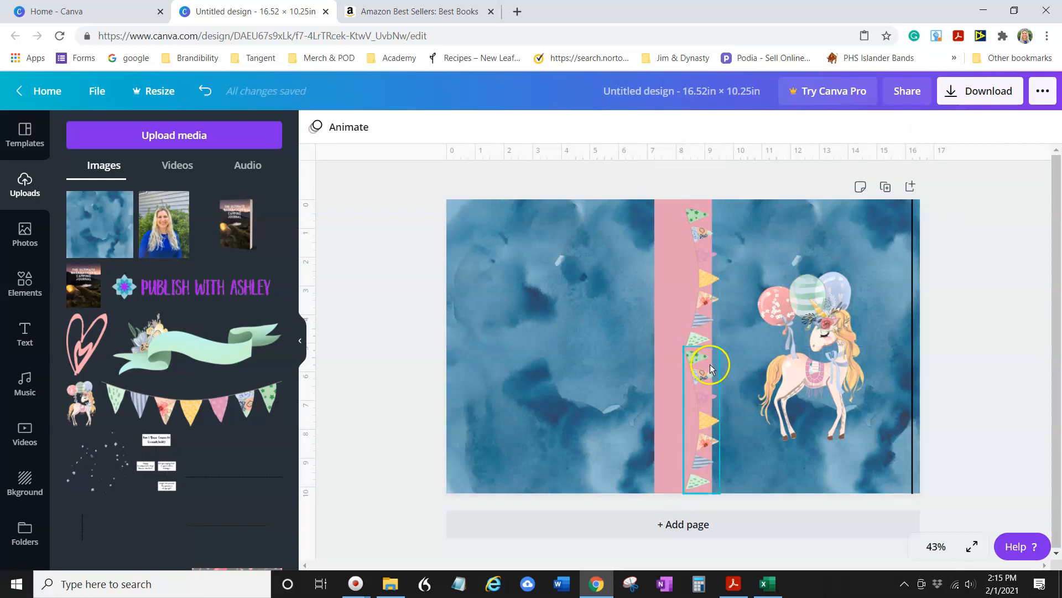
click(662, 336)
drag(712, 346, 721, 346)
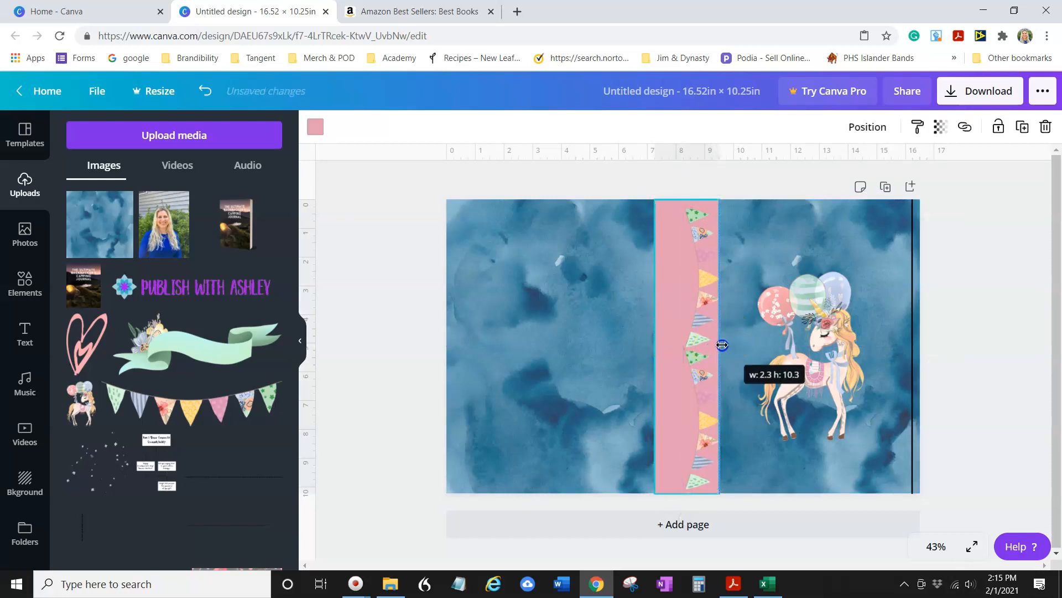
click(988, 263)
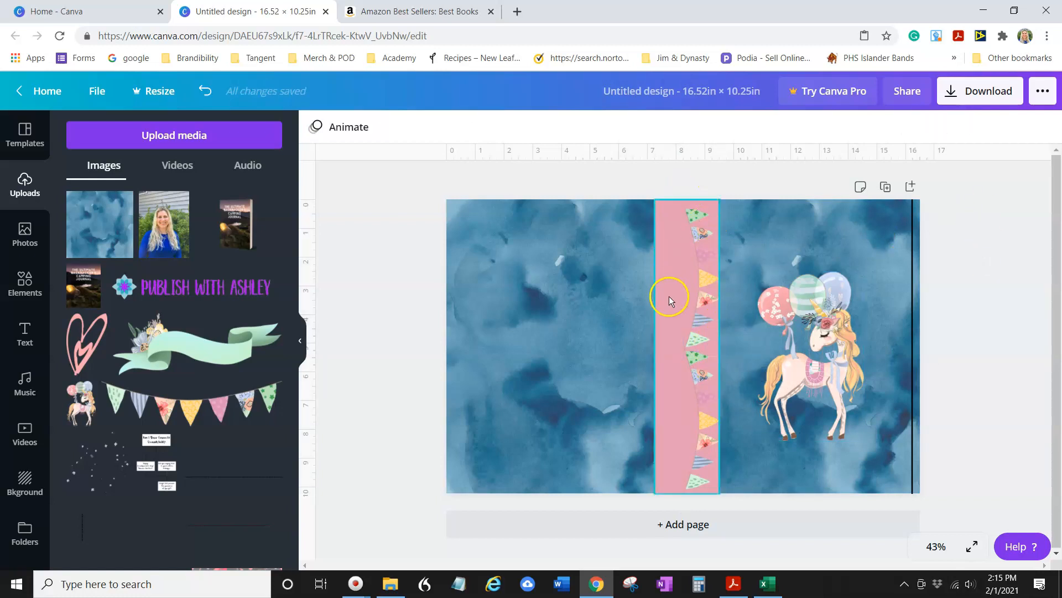
- Move the pink strip slightly toward the back cover and widen it to about 2.4 in, ending at the buntings' outer edge
click(669, 235)
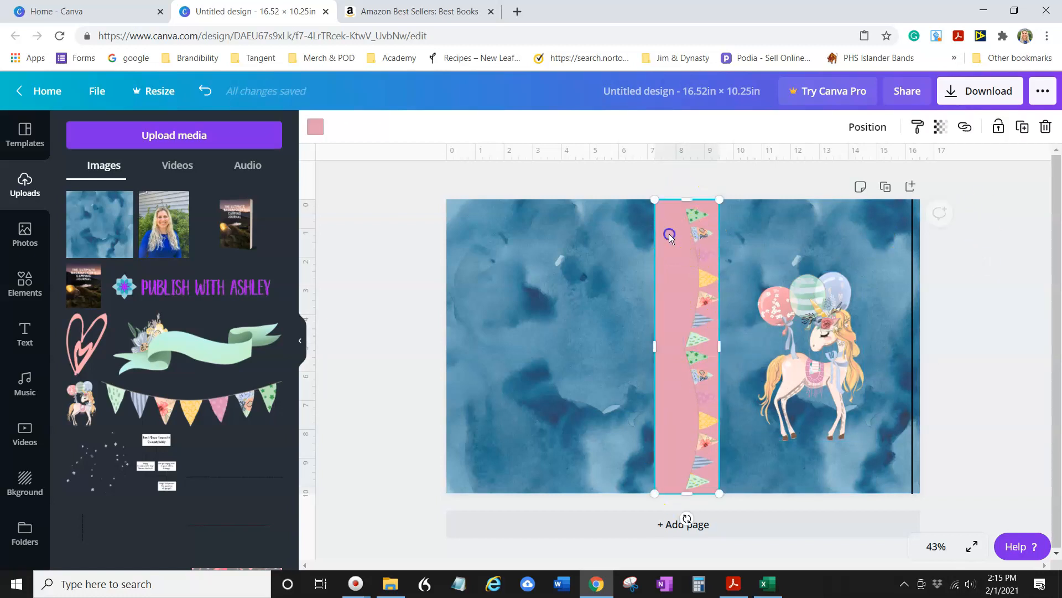
drag(669, 234, 664, 233)
drag(714, 346, 721, 345)
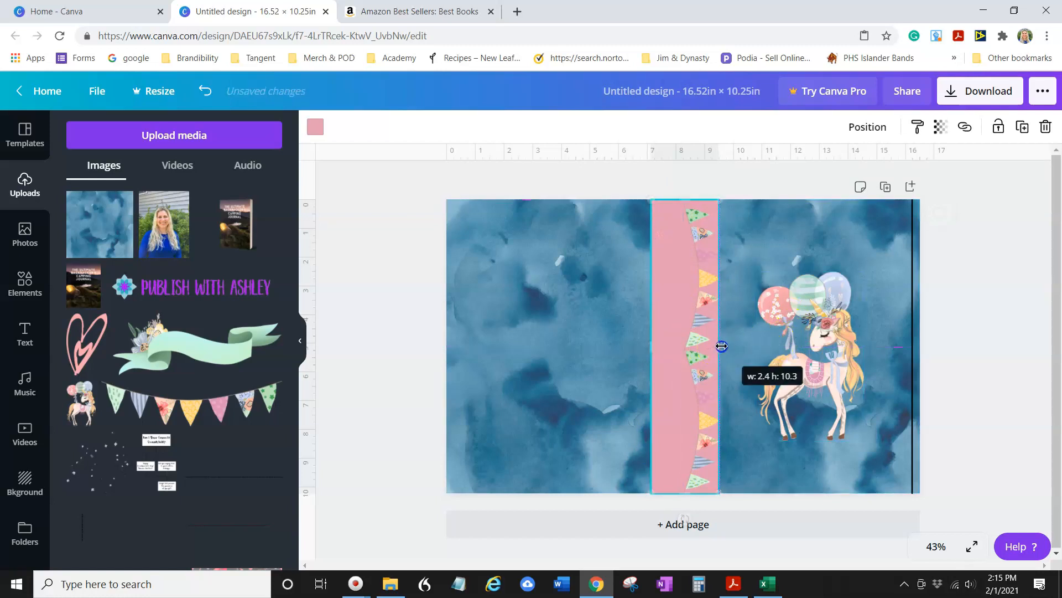
click(625, 178)
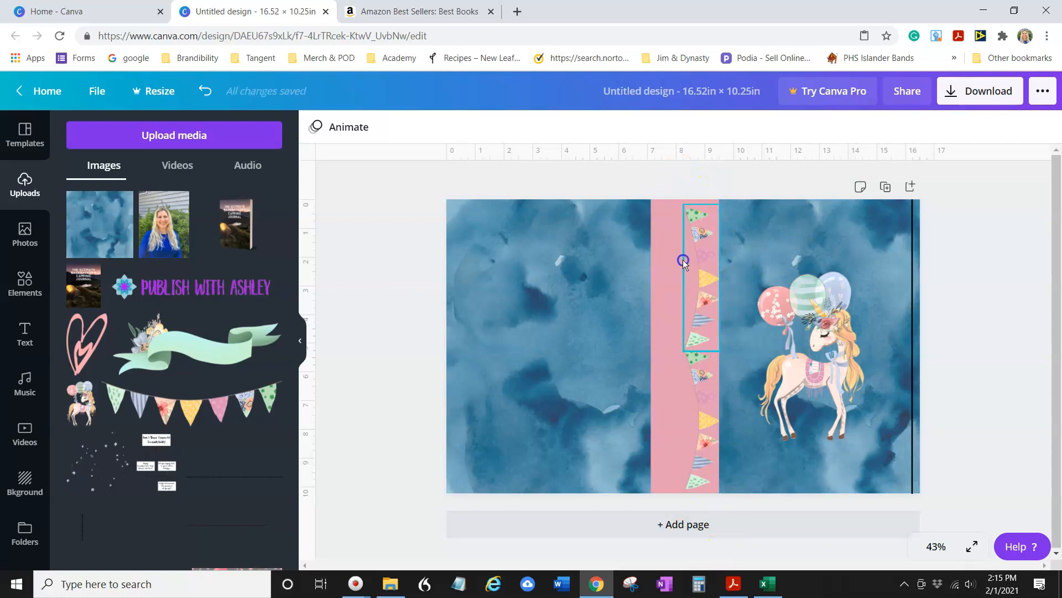
click(684, 332)
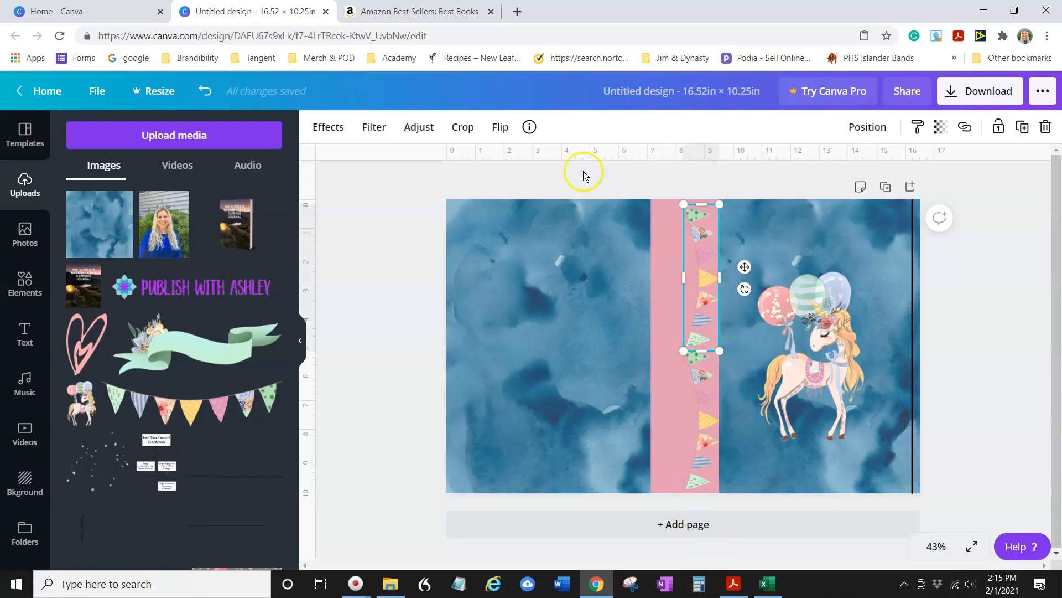
click(570, 184)
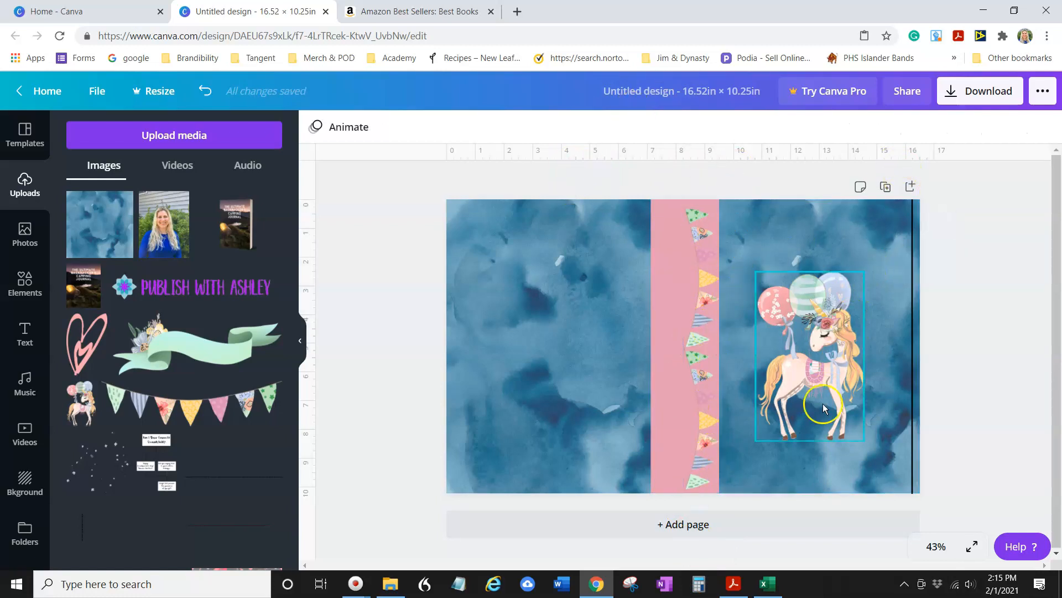
- Add the uploaded floral confetti image twice, placing one over the upper and one over the lower part of the front cover
drag(95, 468, 786, 259)
click(114, 451)
drag(696, 348, 770, 452)
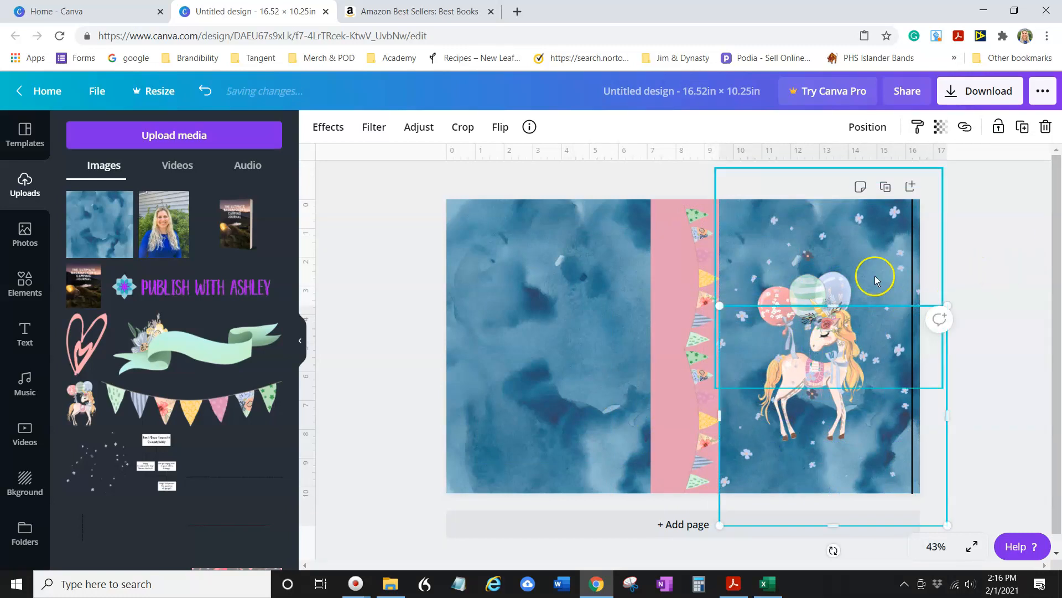
click(1015, 269)
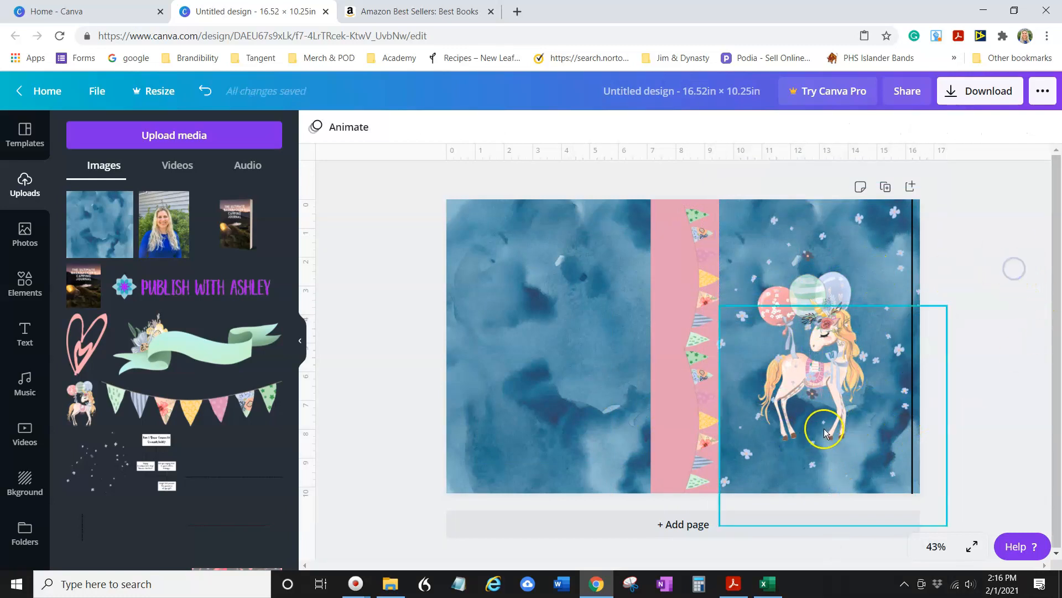
- Reposition the floral confetti so the flowers scatter around the unicorn up to the front cover's upper edge
drag(816, 423, 836, 235)
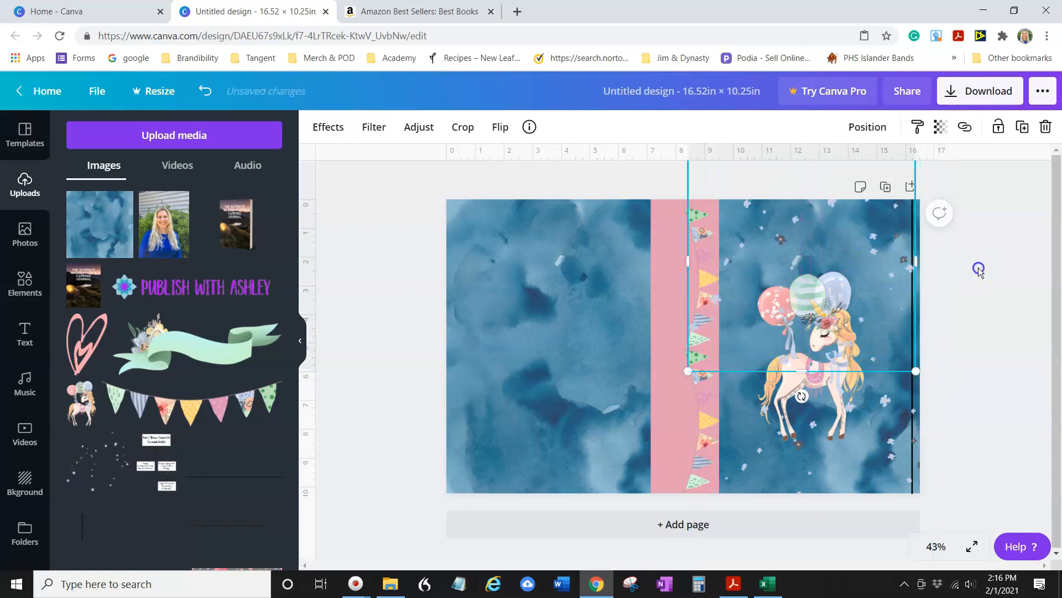
click(939, 339)
click(1012, 386)
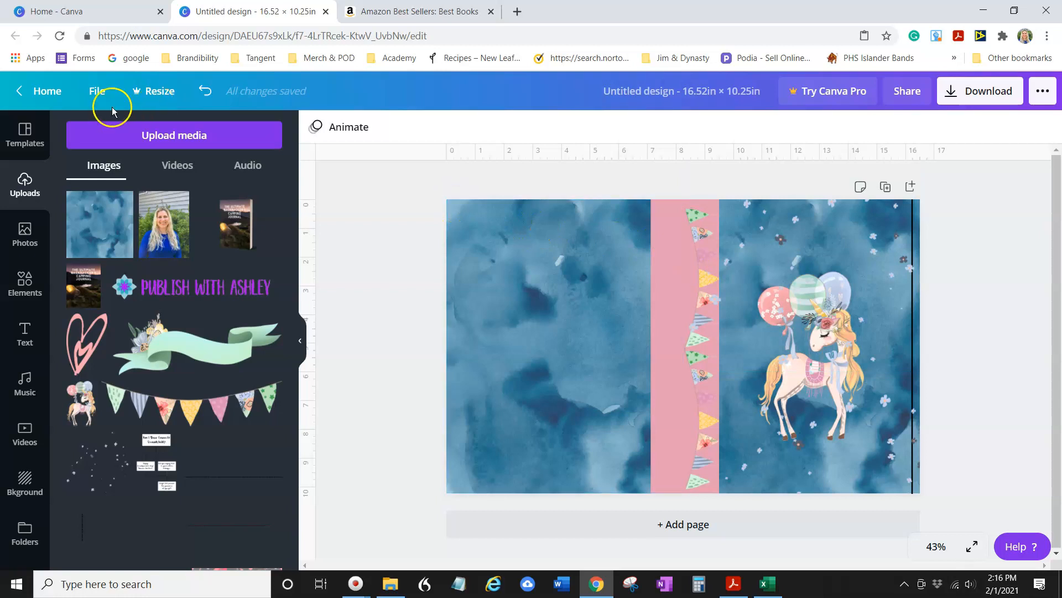
- Add the "dream" font combination to the design and place it on the front cover above the unicorn's balloons
click(32, 344)
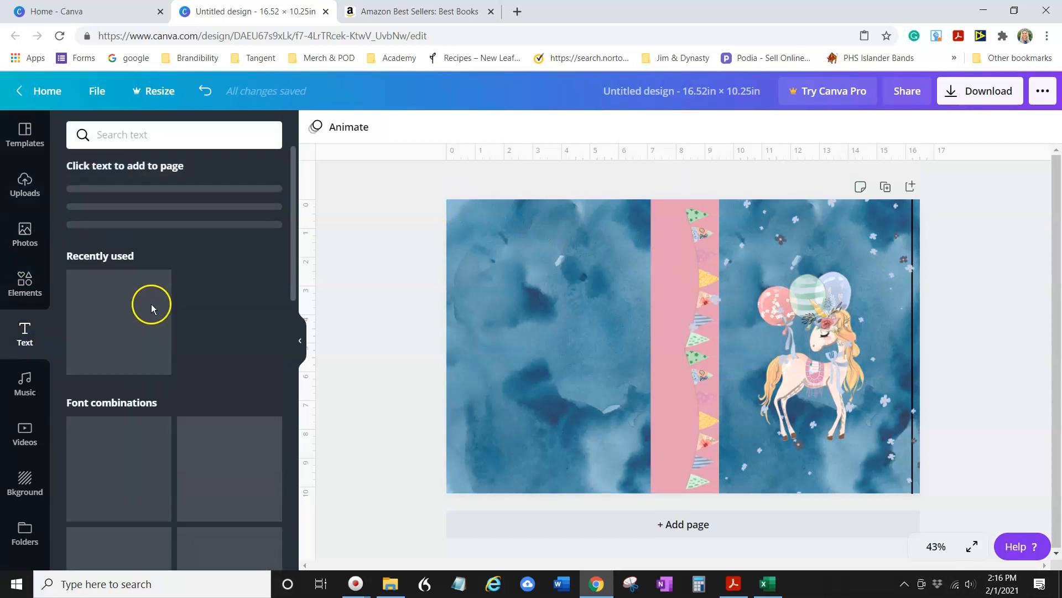
scroll(142, 379, down, 6)
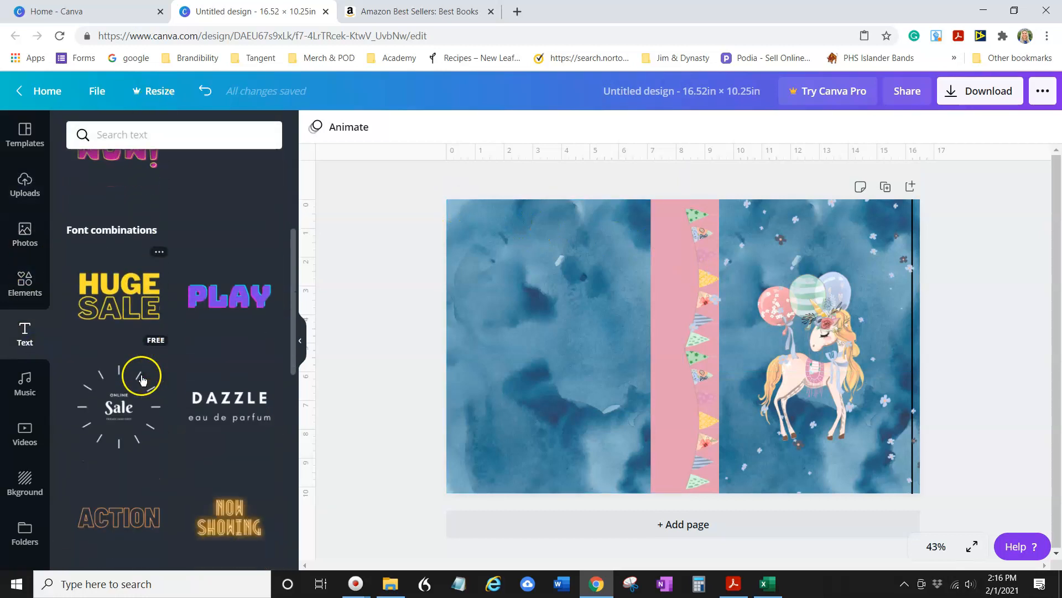
scroll(148, 373, down, 6)
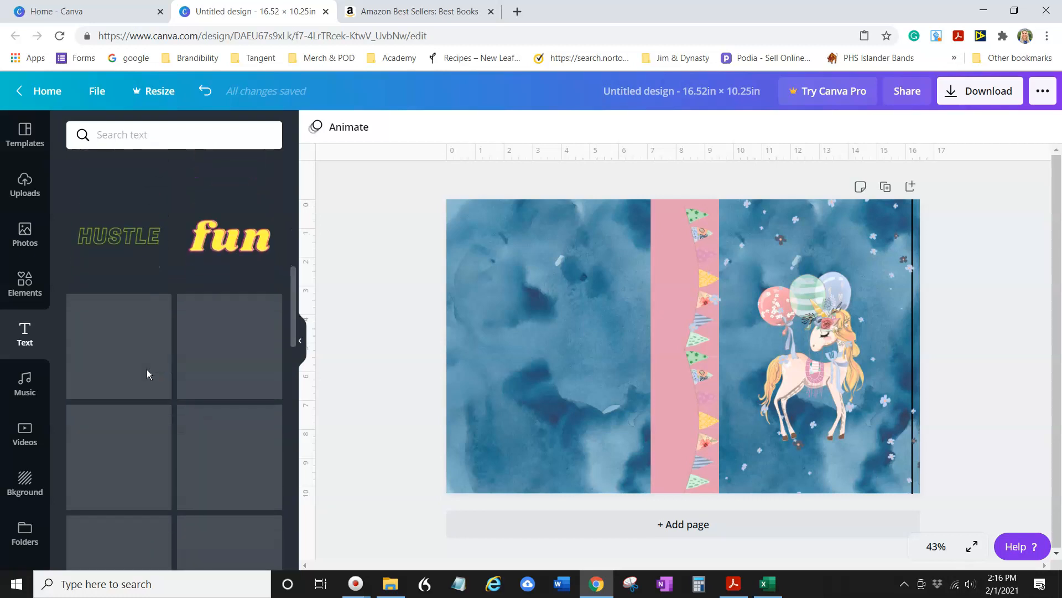
scroll(147, 370, up, 5)
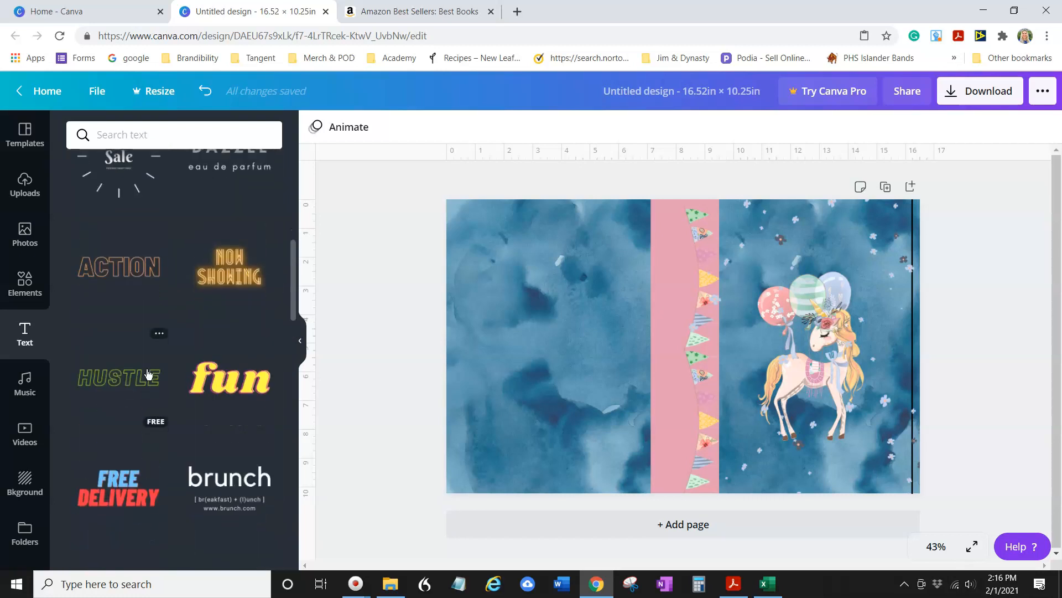
scroll(147, 369, down, 5)
scroll(148, 374, down, 3)
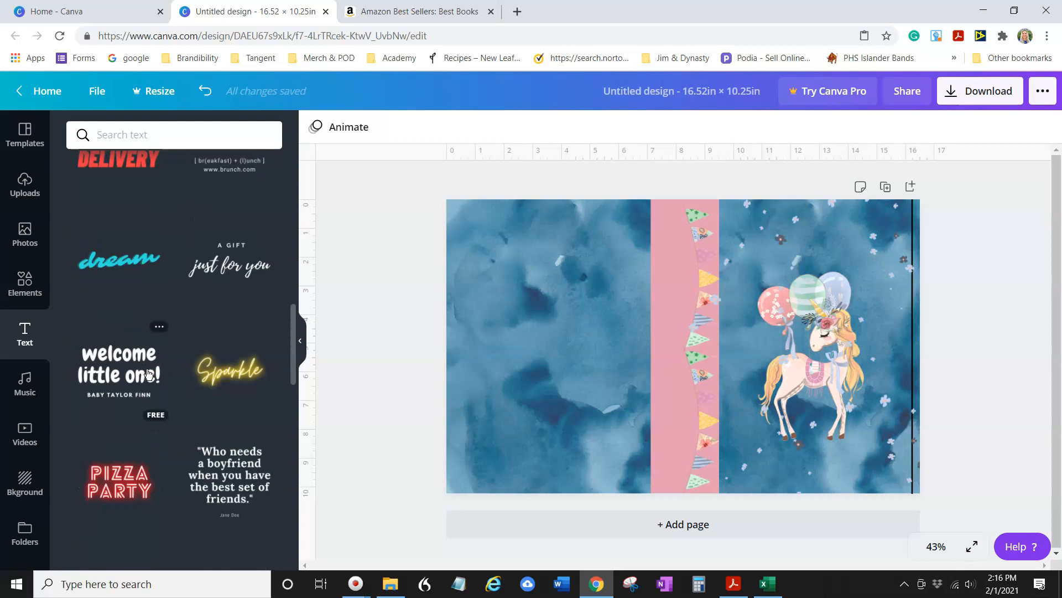
click(115, 261)
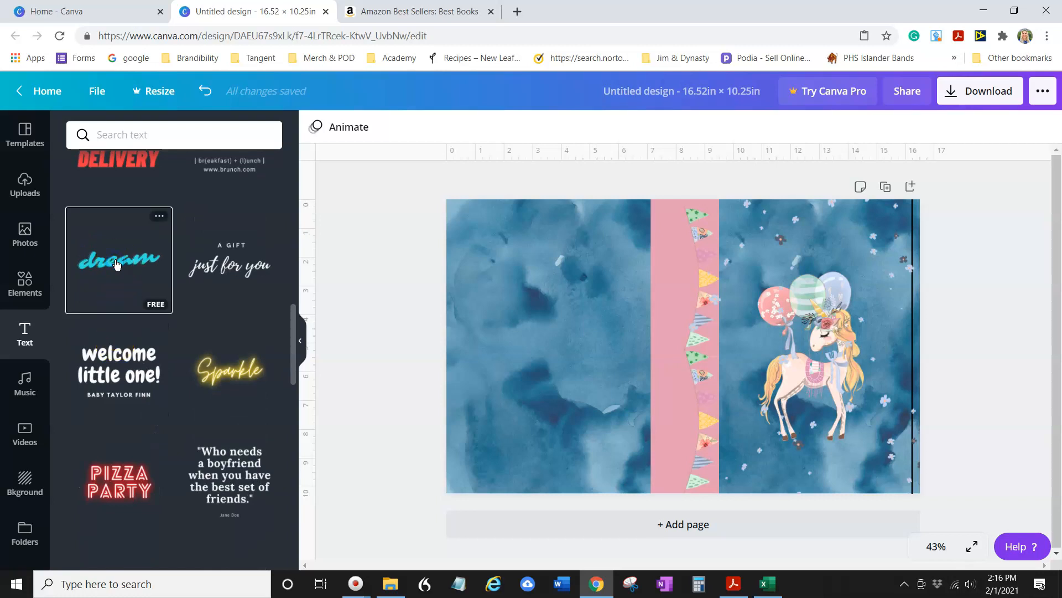
drag(832, 303, 659, 352)
drag(609, 412, 828, 287)
drag(765, 244, 886, 238)
drag(795, 246, 869, 245)
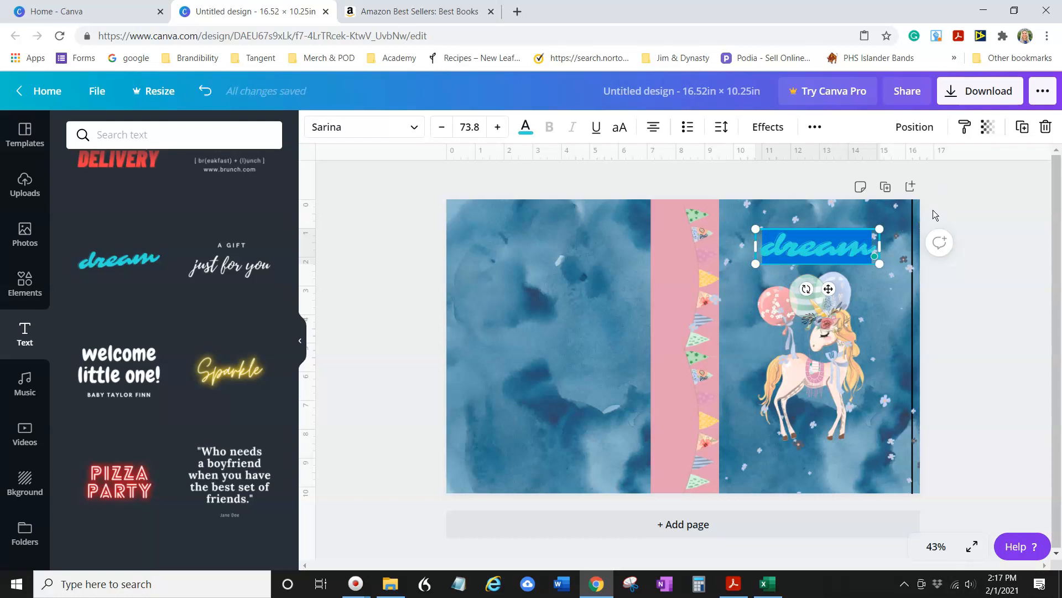
- Replace the "dream" text with "Unicorn Dreams" and fit it on two lines near the front cover's upper edge
text(D)
key(BackSpace)
text(Unic)
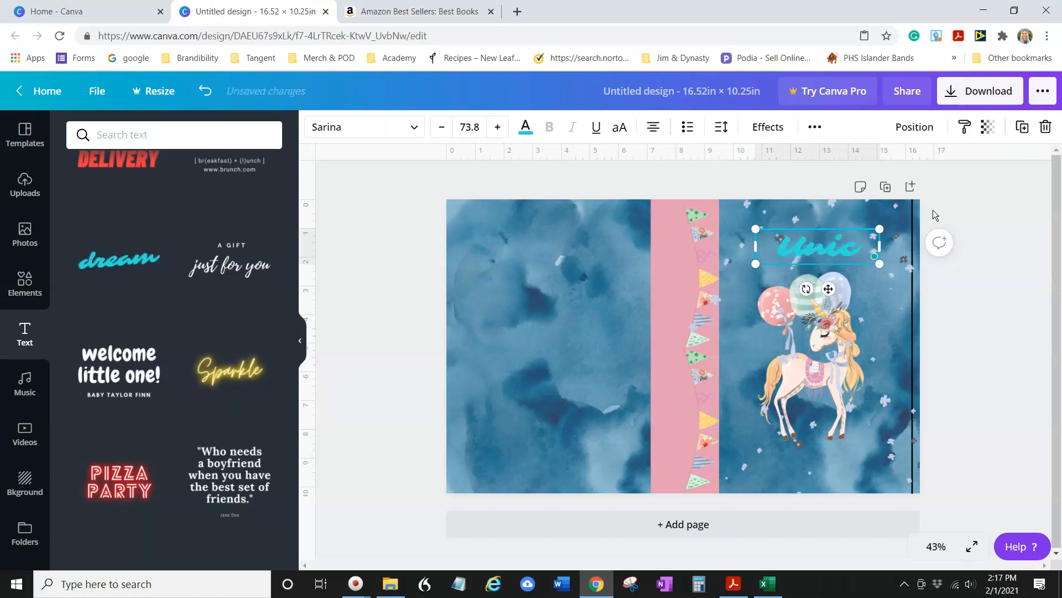
text(orn)
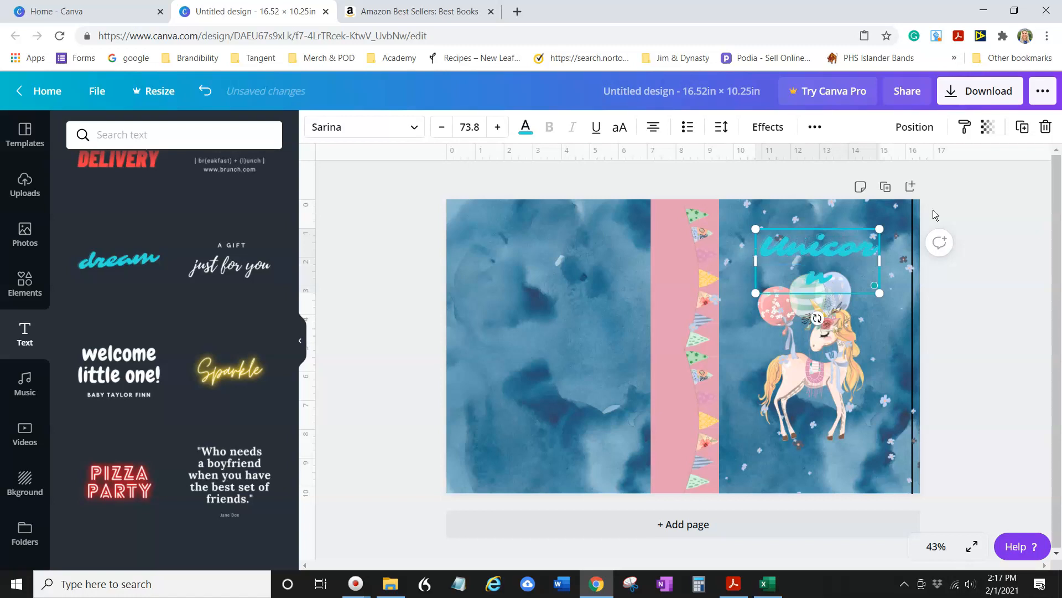
text( Drea,)
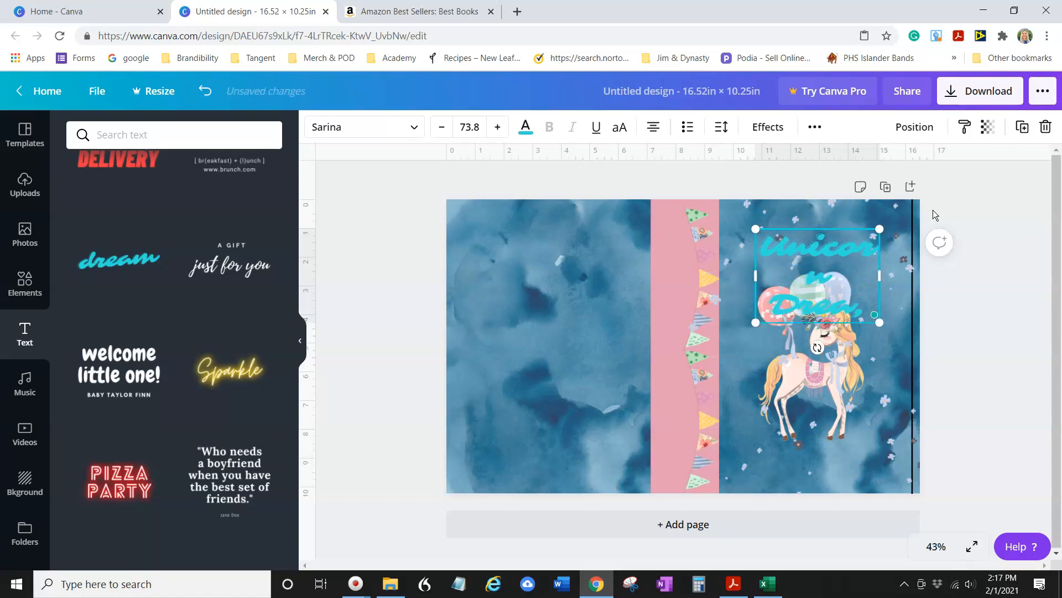
key(BackSpace)
text(ms)
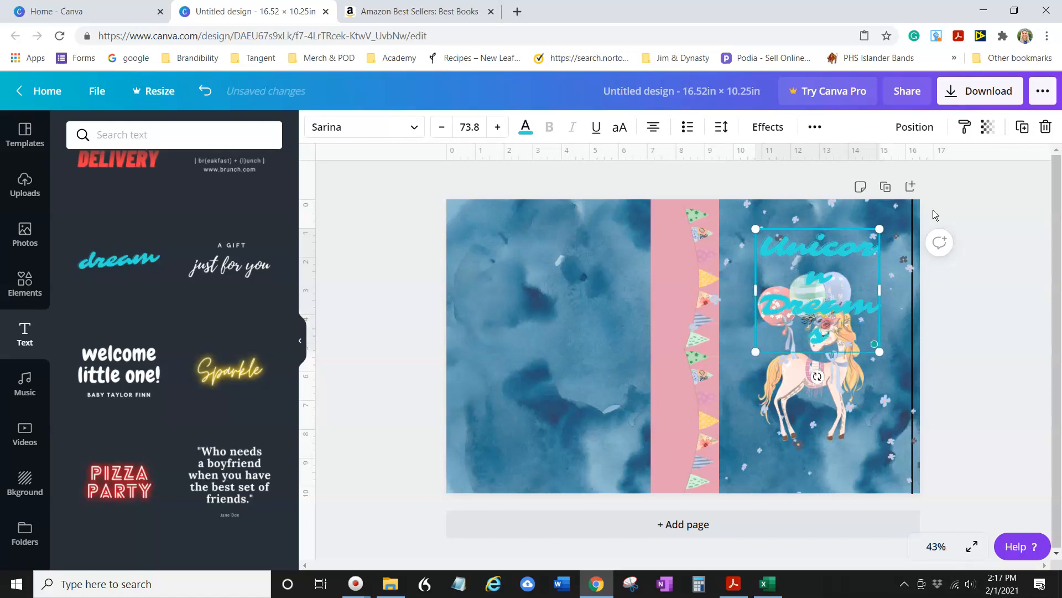
drag(880, 290, 925, 283)
drag(873, 227, 844, 212)
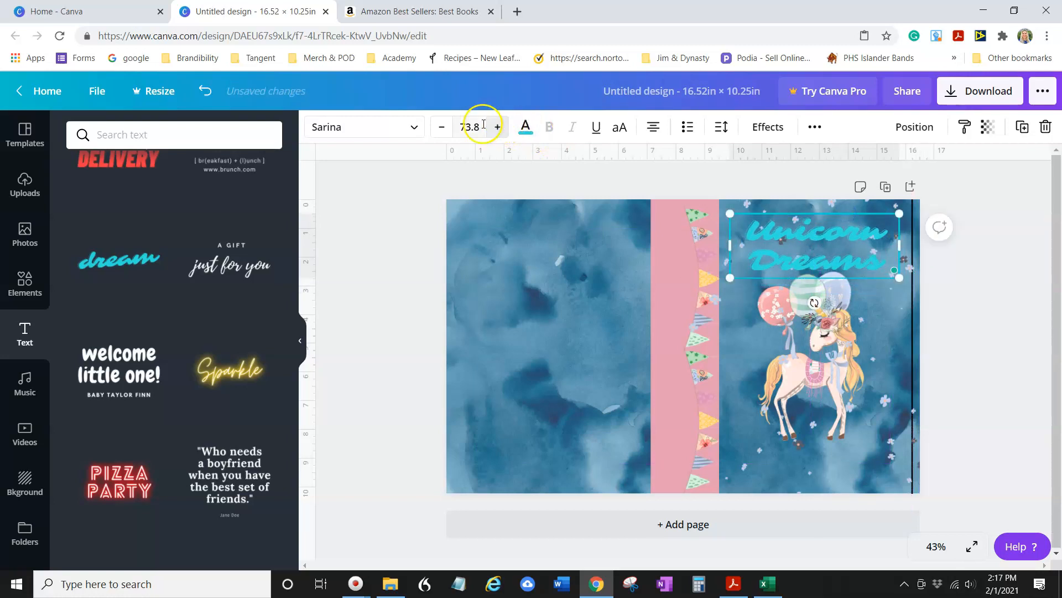
- Reduce the "Unicorn Dreams" title's font size to 61.8
click(443, 127)
click(442, 126)
triple_click(447, 127)
click(448, 127)
triple_click(447, 127)
double_click(447, 126)
click(447, 127)
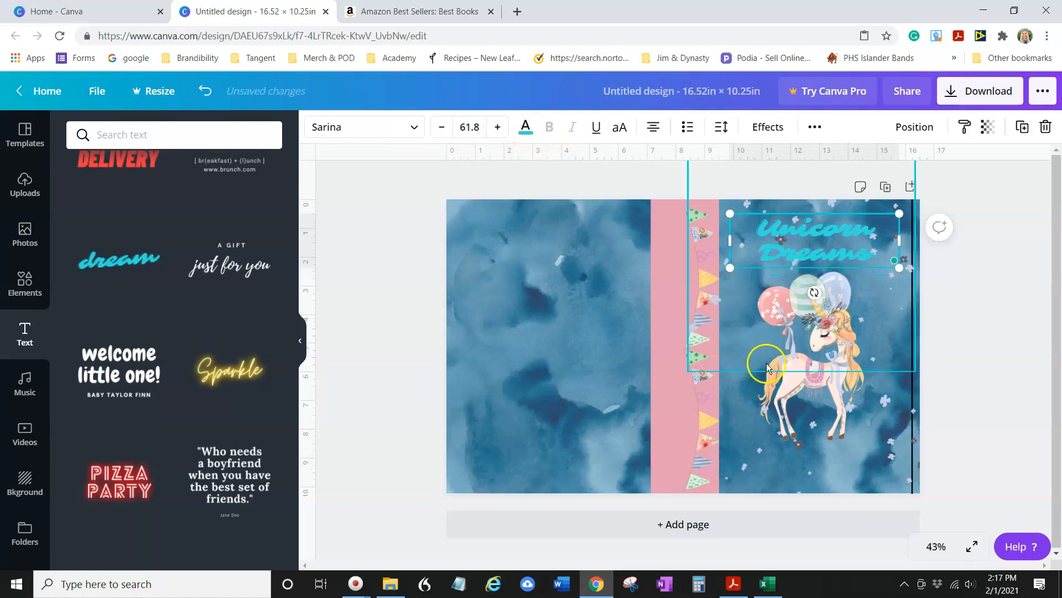
- Move the upper floral confetti image slightly down on the front cover
click(808, 378)
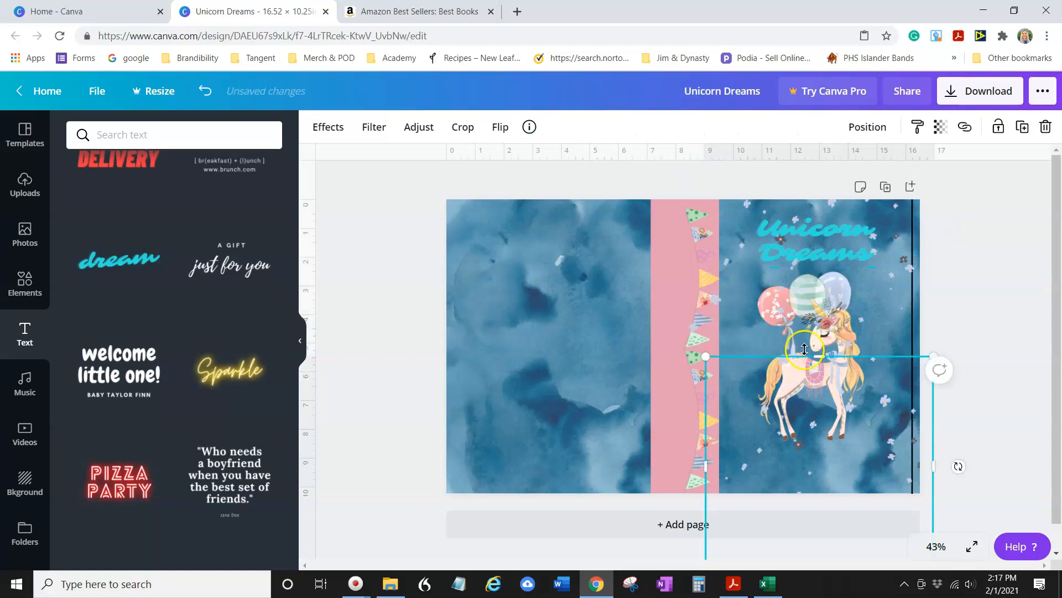
click(786, 431)
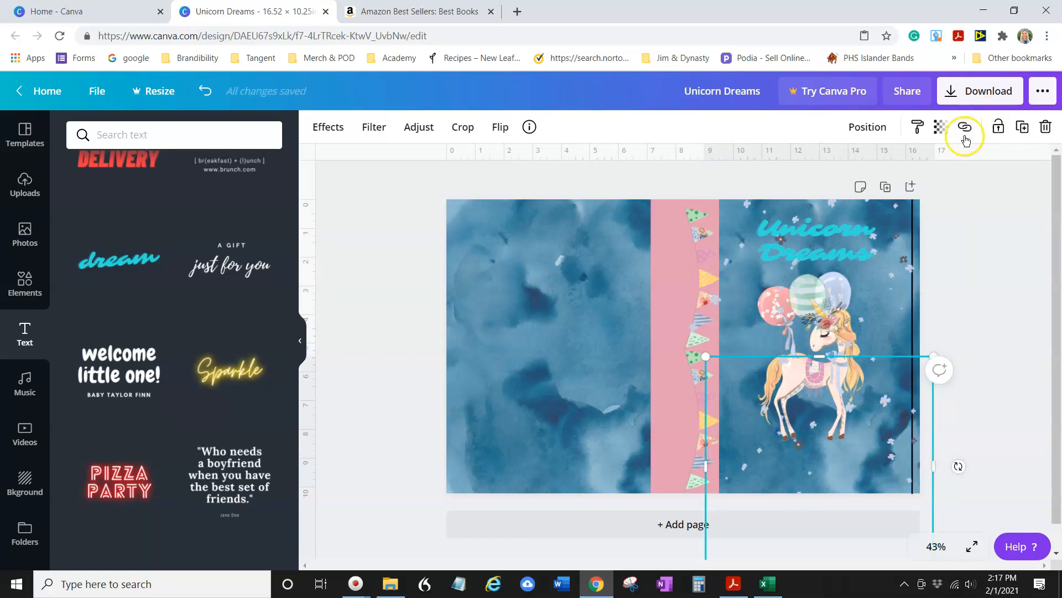
click(985, 292)
click(841, 311)
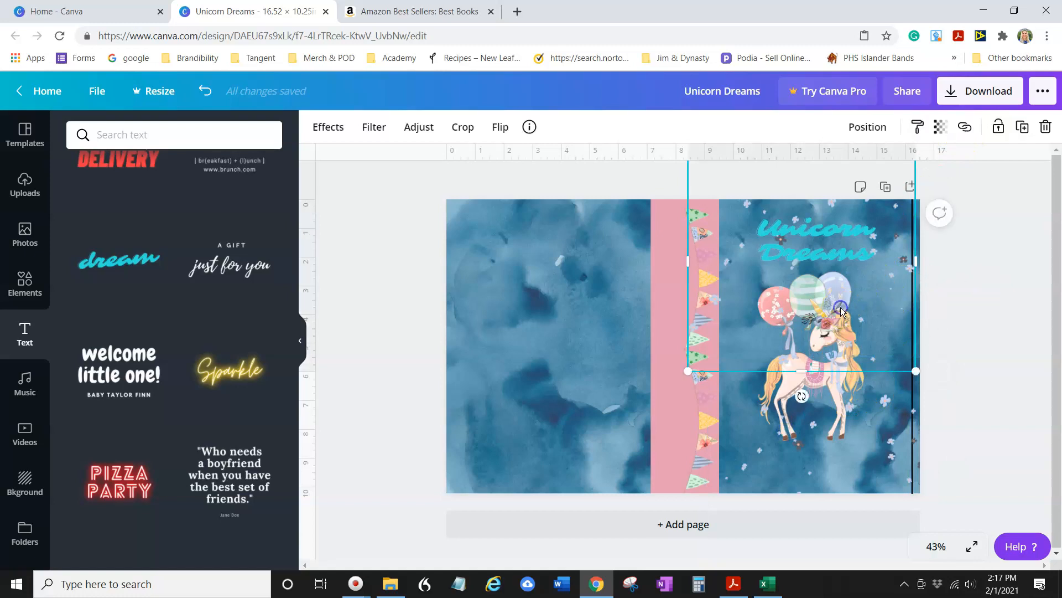
drag(841, 307, 842, 320)
click(892, 315)
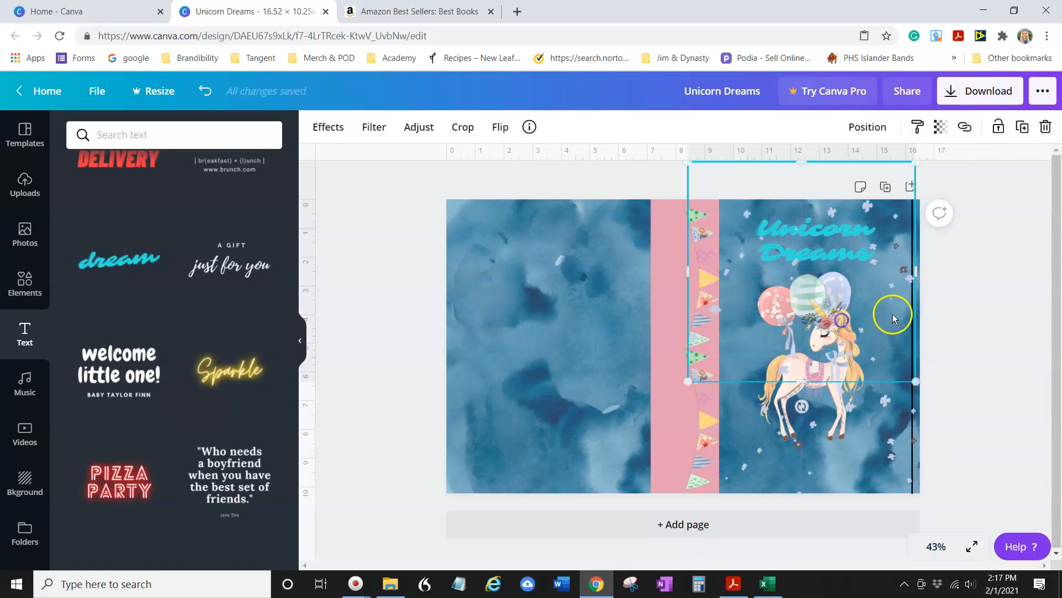
click(992, 312)
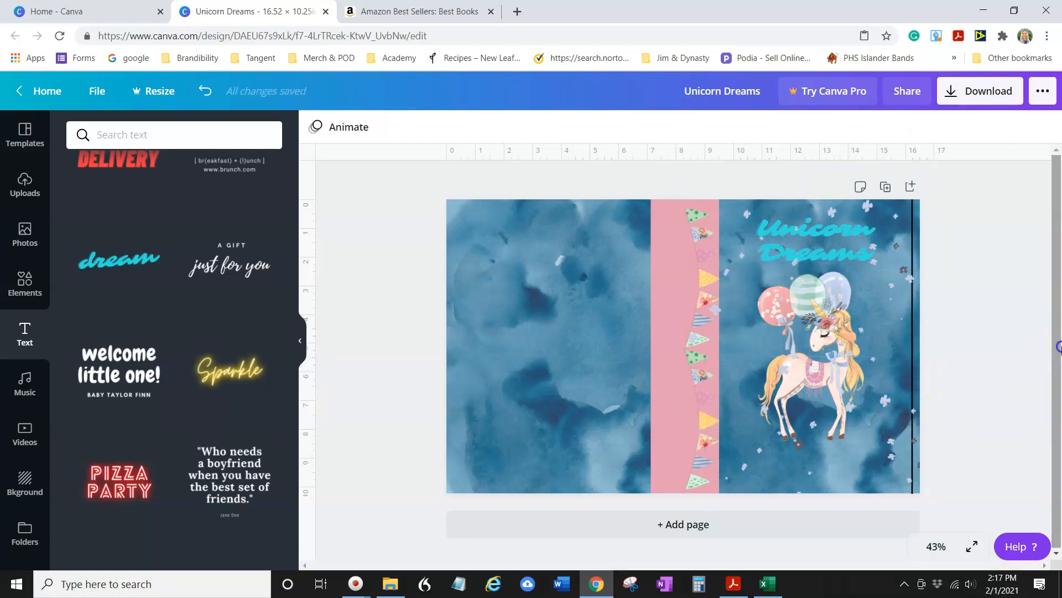
- Change the "Unicorn Dreams" title's text colour to pink
click(781, 250)
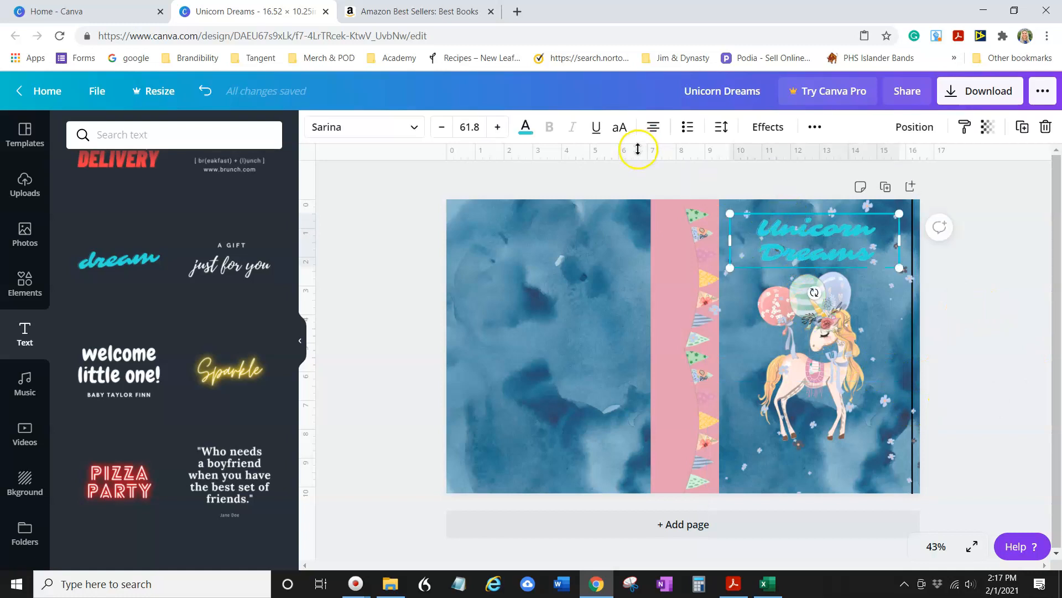
click(525, 126)
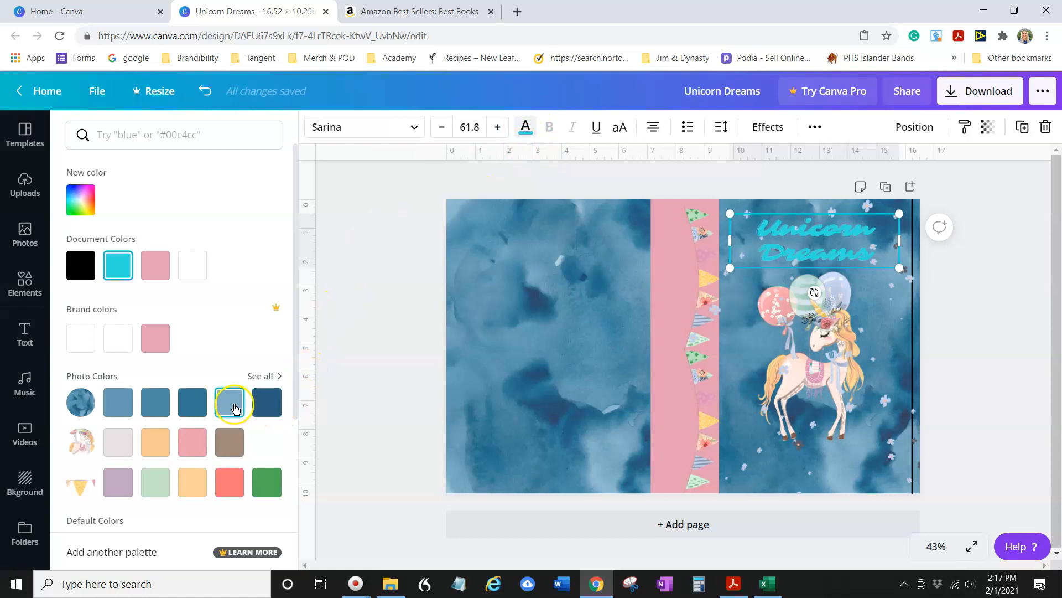
click(121, 481)
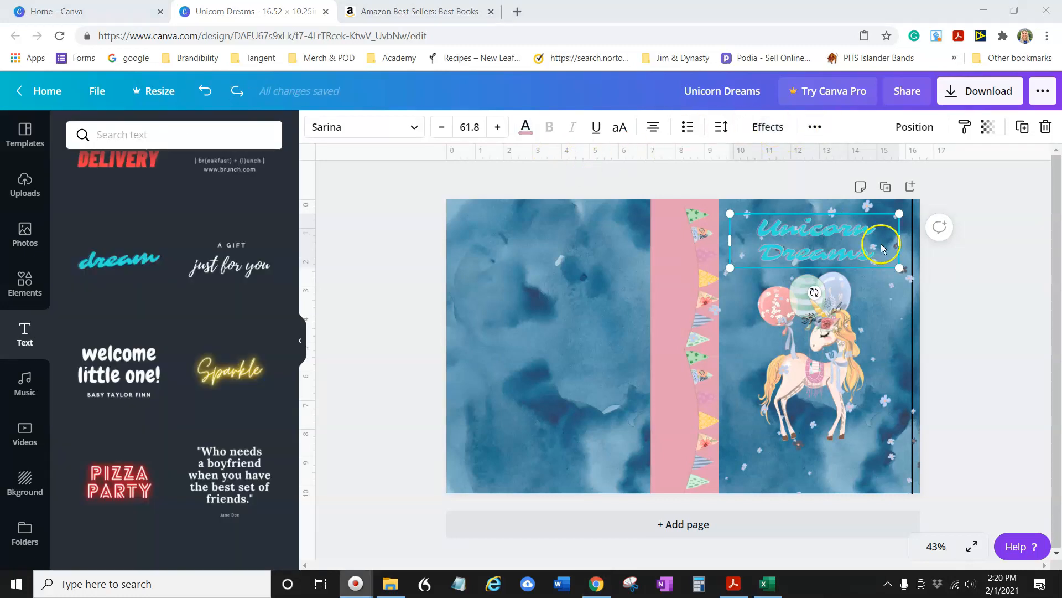
- Apply the Glitch text effect to the "Unicorn Dreams" title
click(769, 136)
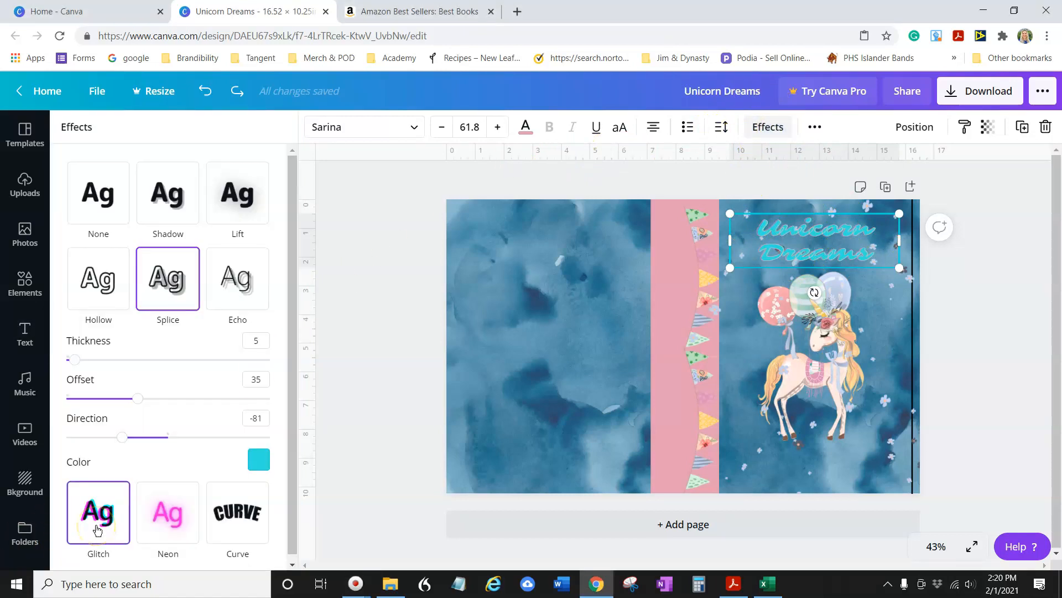
scroll(232, 514, down, 1)
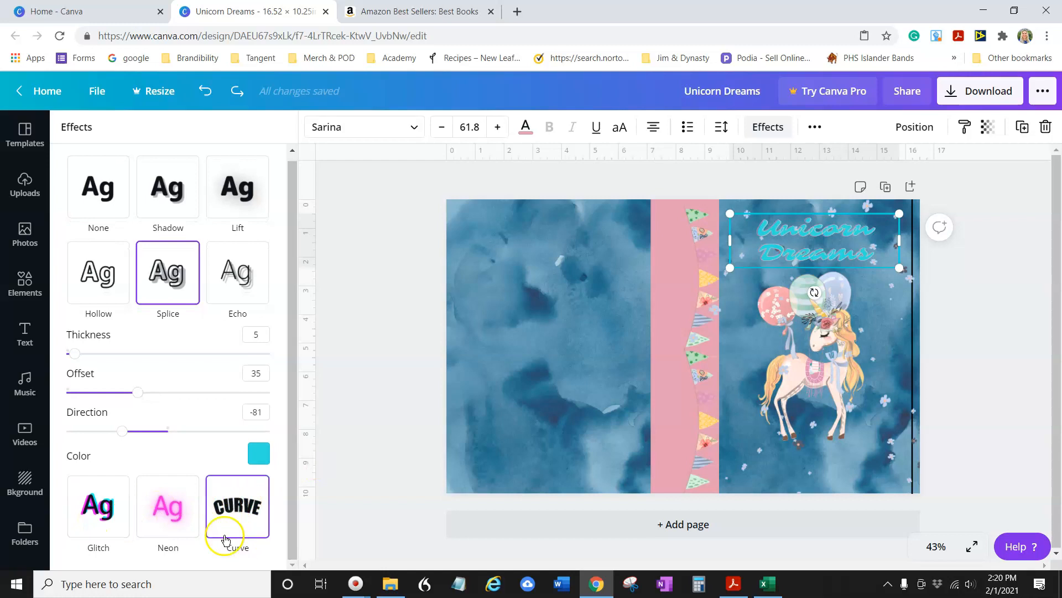
click(103, 515)
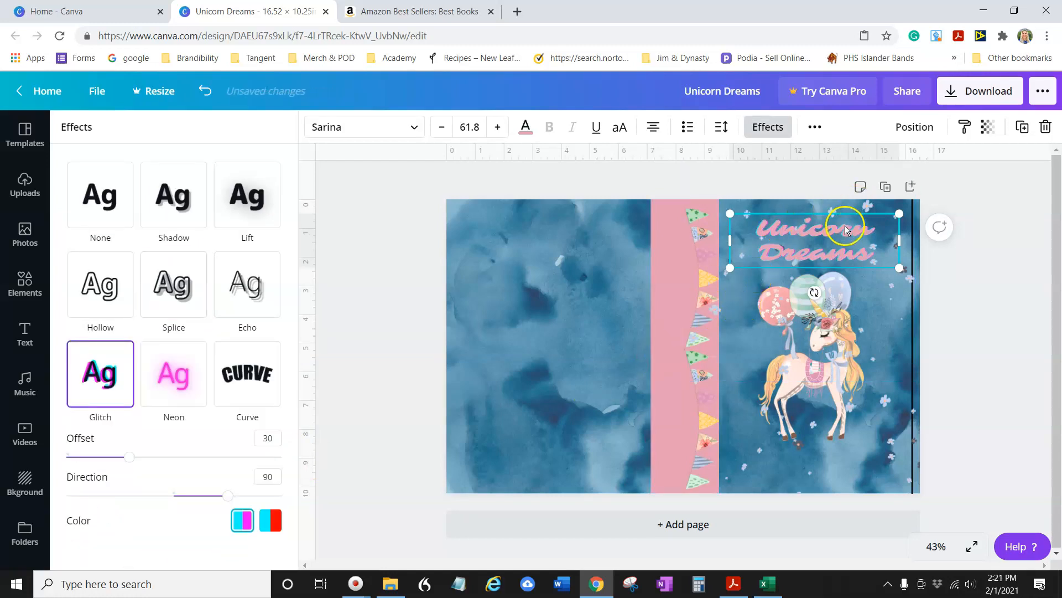
click(953, 286)
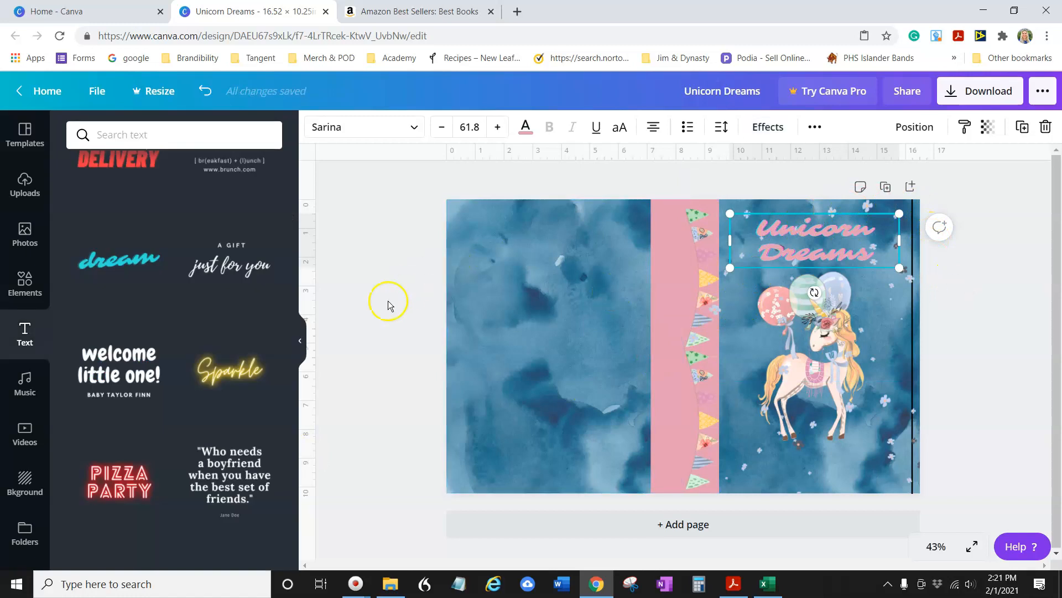
click(391, 299)
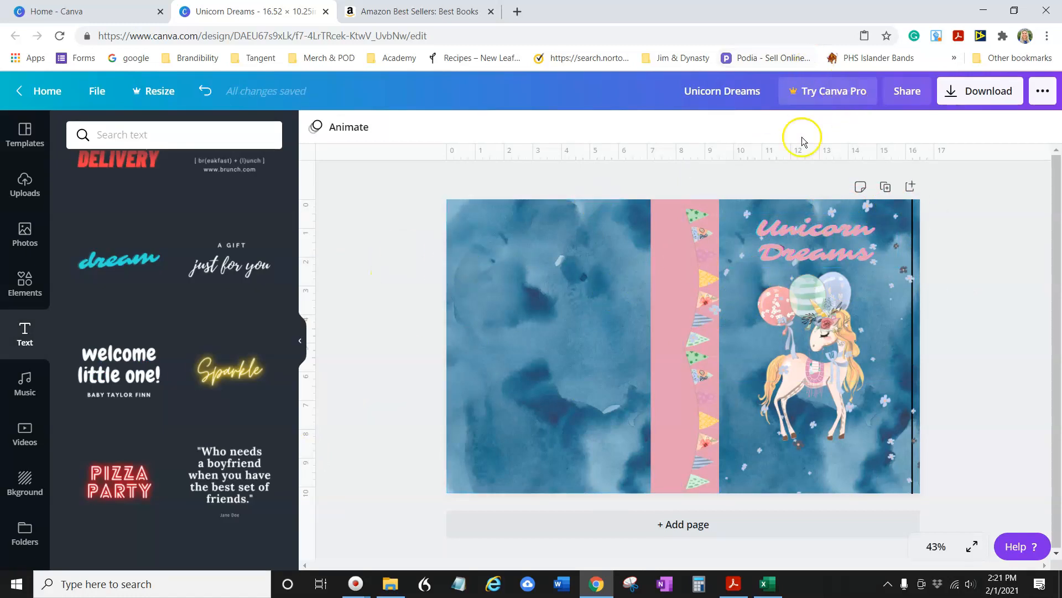
- Try the Curve effect and the blue-red Glitch colours on the title, going back to Glitch in cyan and magenta
click(790, 257)
click(767, 125)
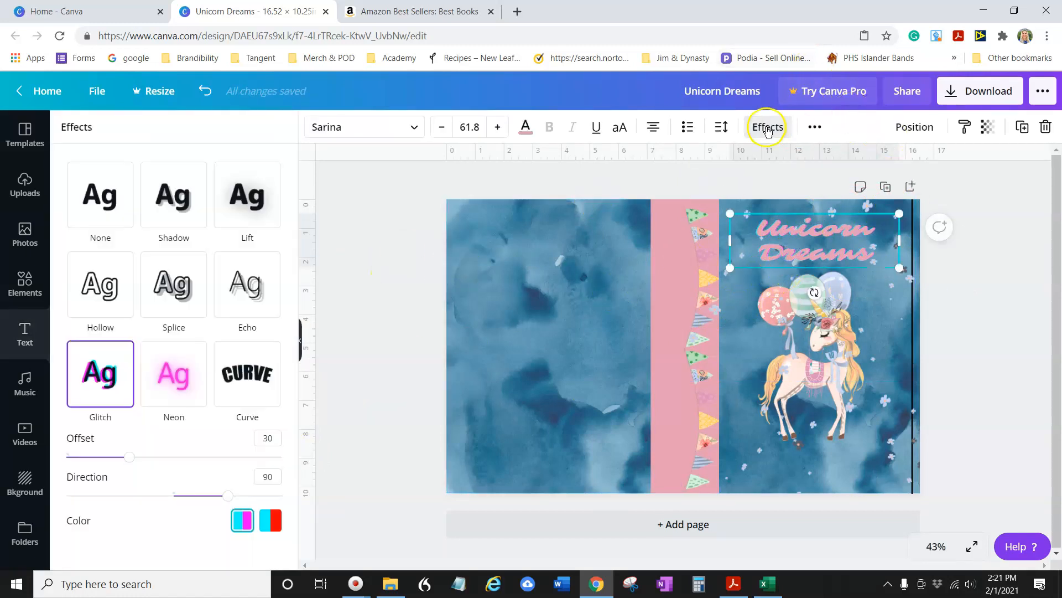
click(242, 376)
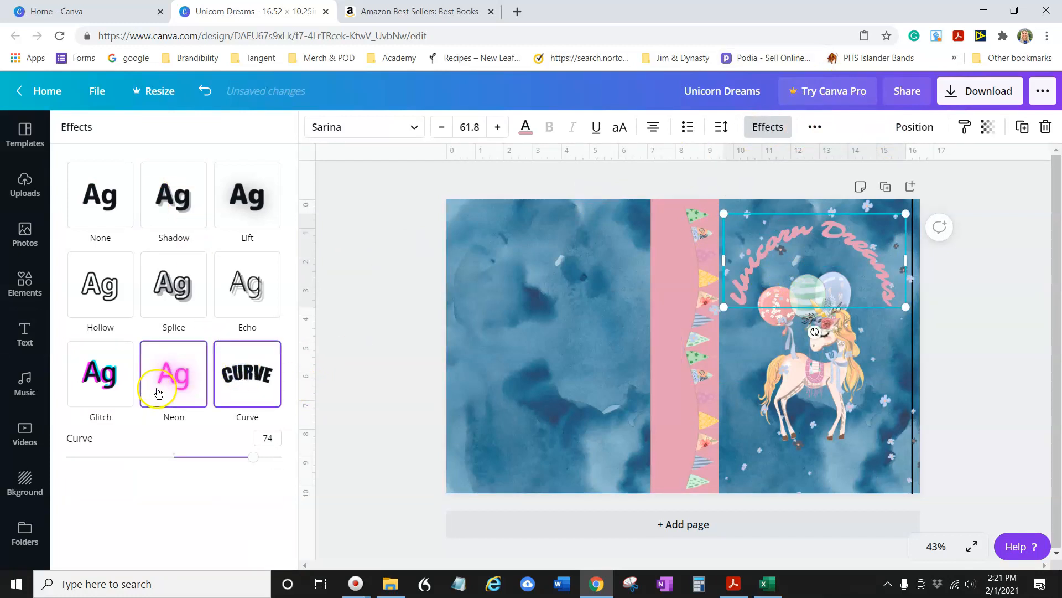
click(111, 382)
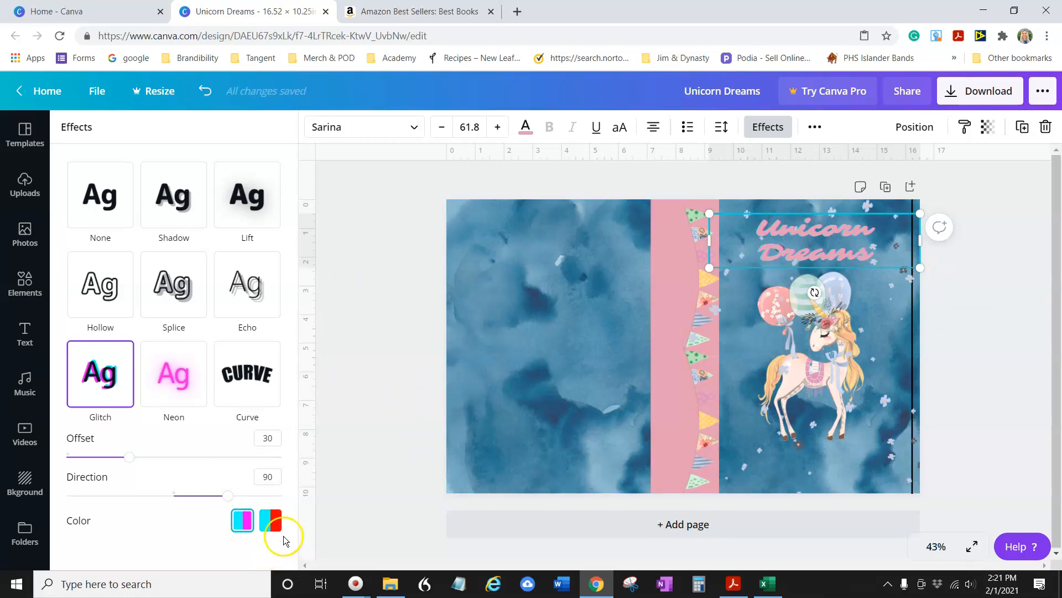
click(269, 518)
click(250, 523)
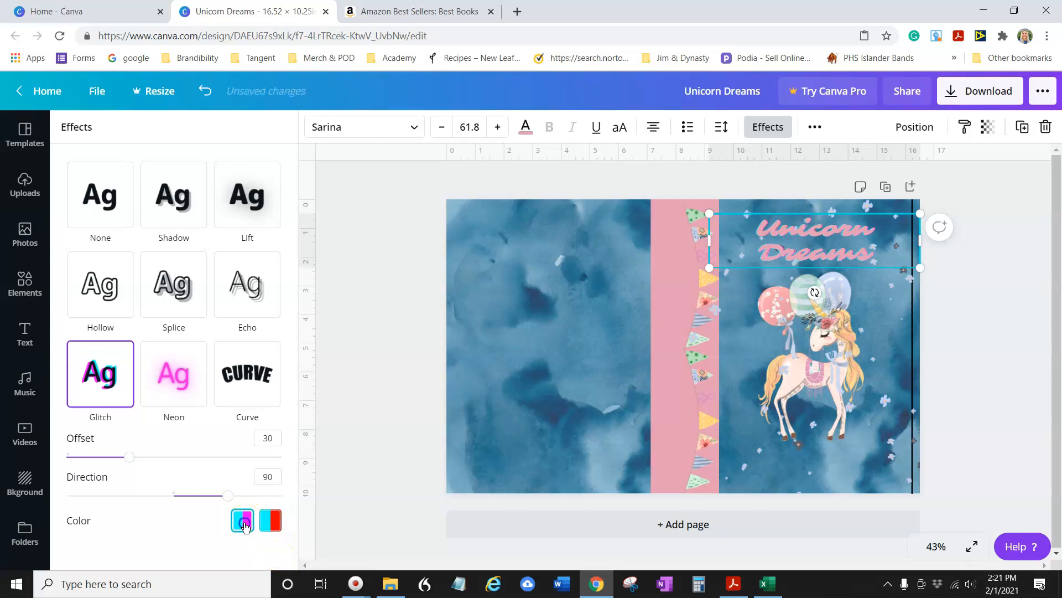
click(356, 247)
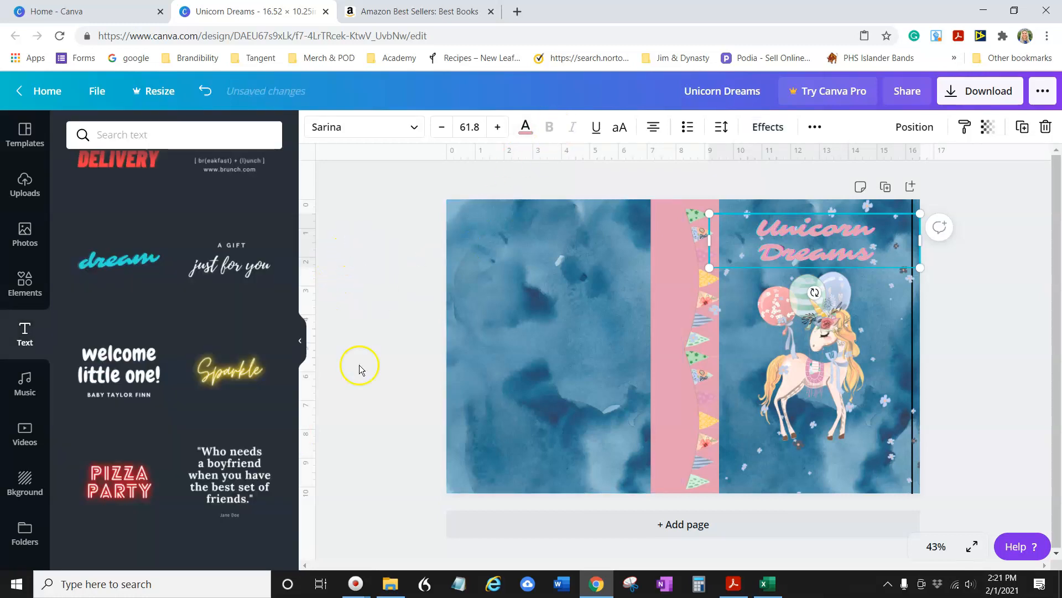
click(999, 350)
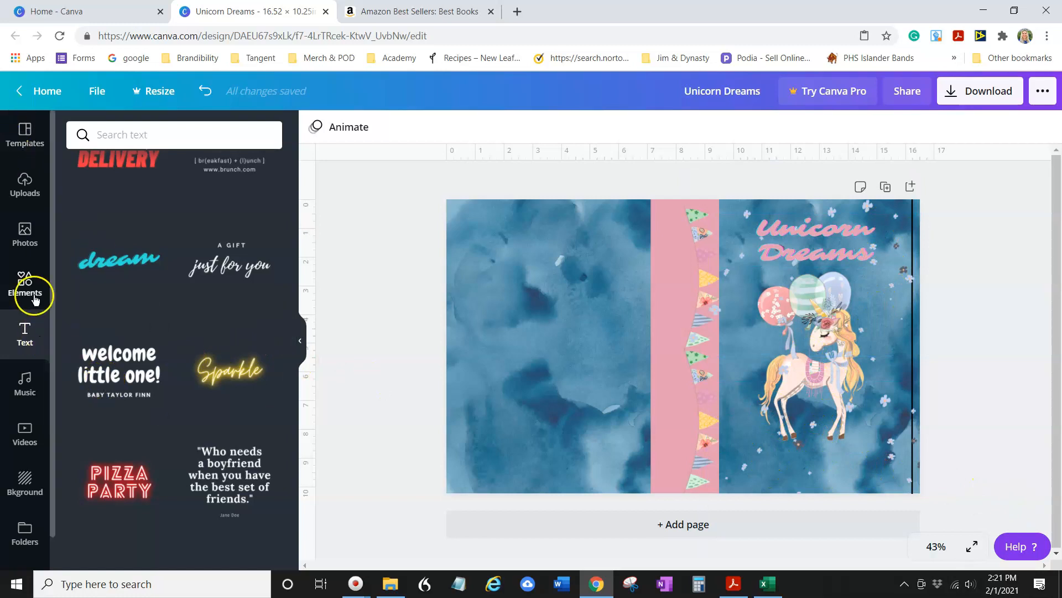
- Add the "welcome little one!" text combination to the cover and set its headline font size to 24
click(119, 368)
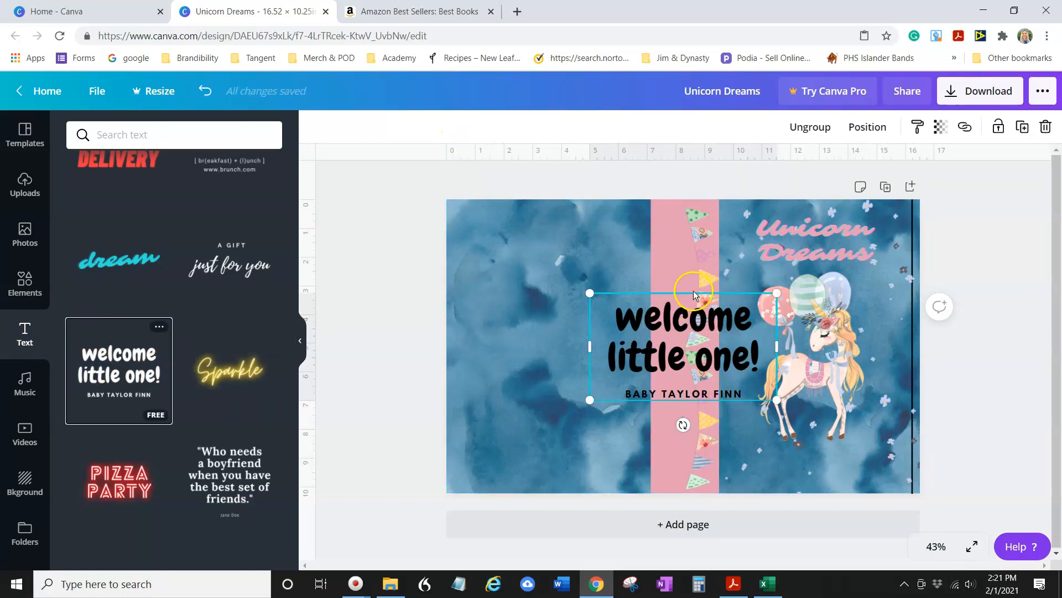
click(636, 297)
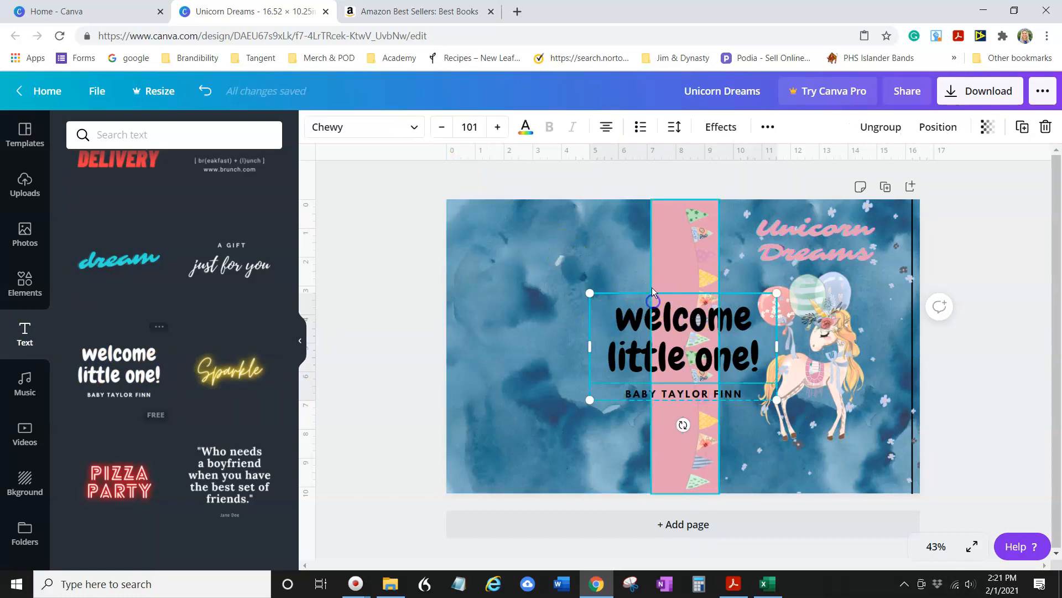
click(444, 129)
click(444, 129)
click(445, 130)
click(446, 130)
click(446, 129)
click(445, 129)
click(445, 129)
click(445, 129)
click(446, 129)
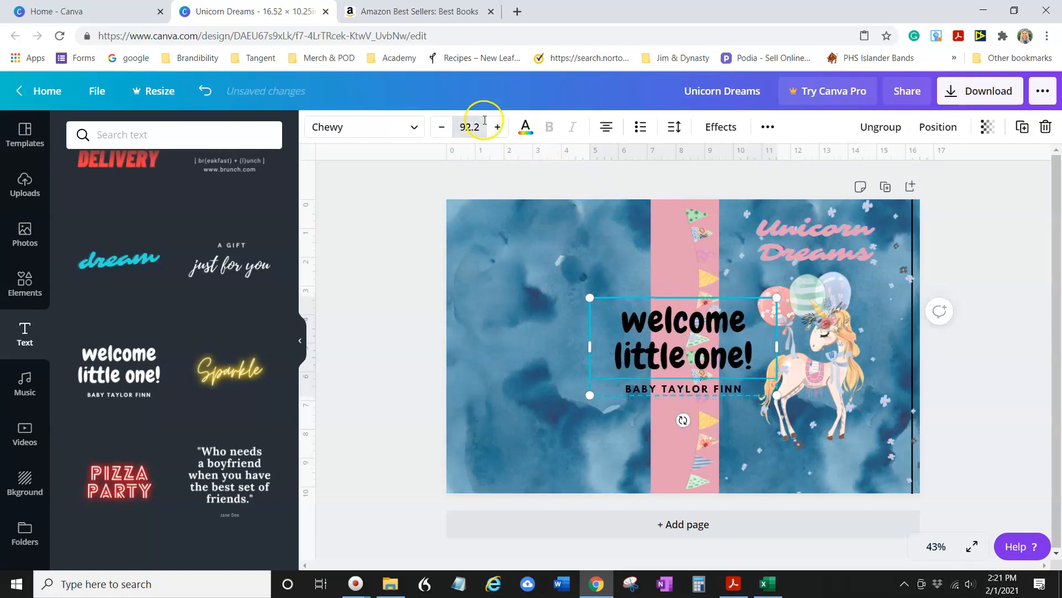
click(485, 120)
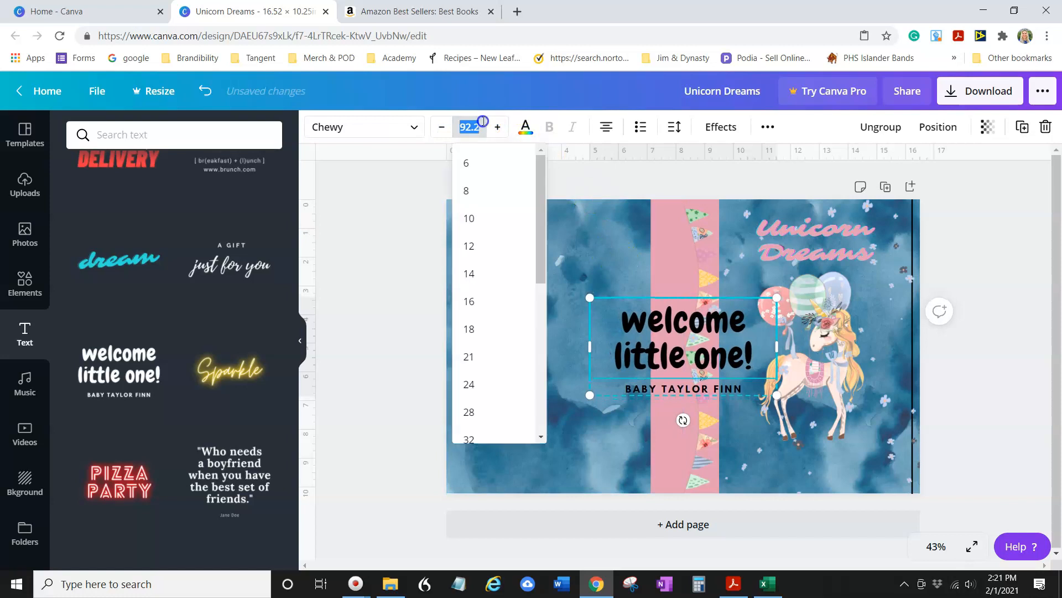
click(490, 390)
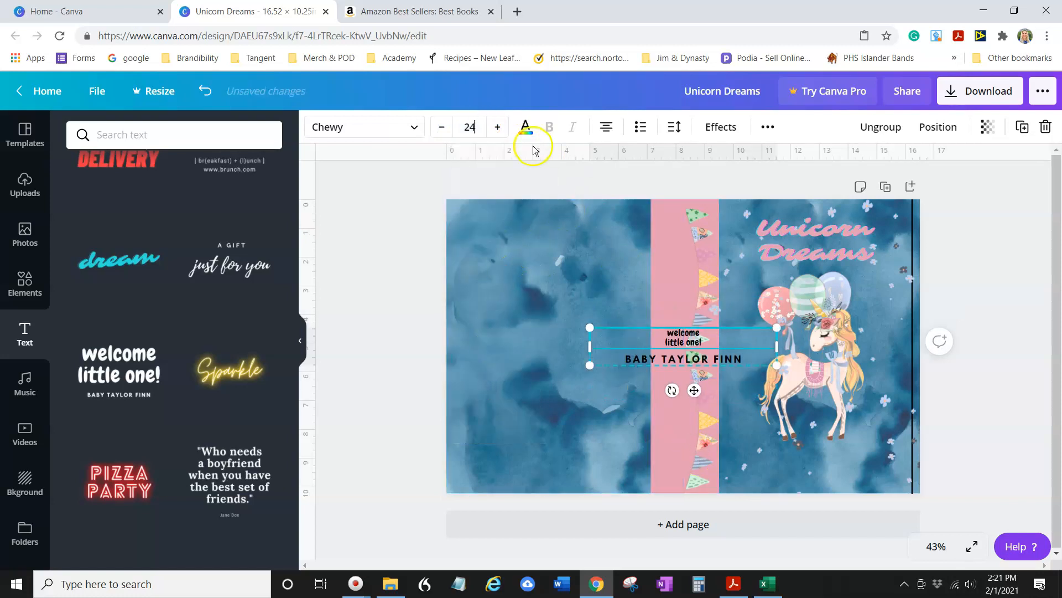
- Colour the "welcome little one!" headline white and delete the text of the name line beneath it
click(525, 127)
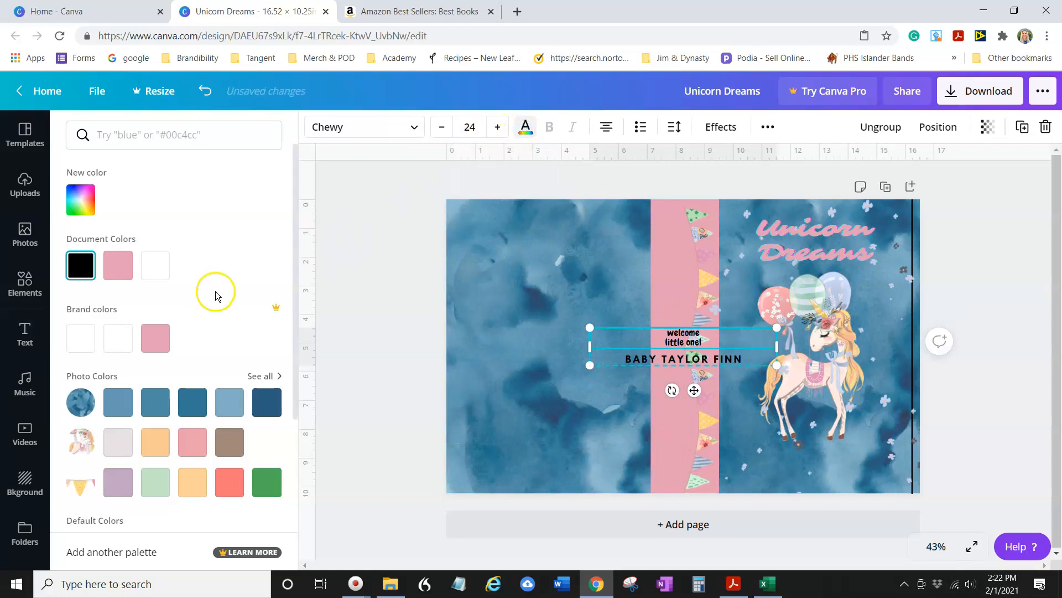
click(163, 271)
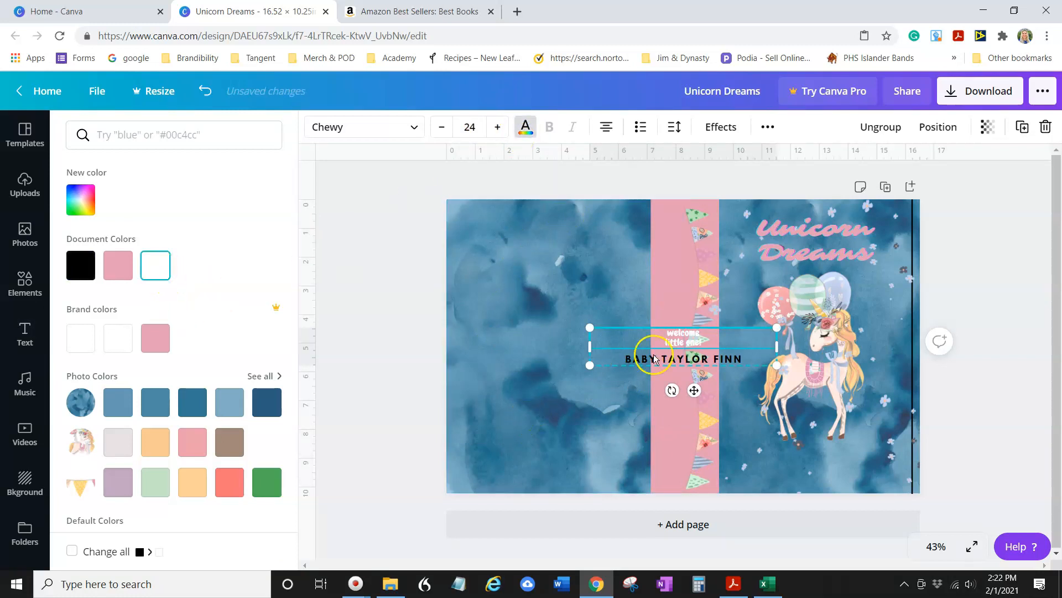
click(629, 360)
drag(630, 357, 736, 376)
key(BackSpace)
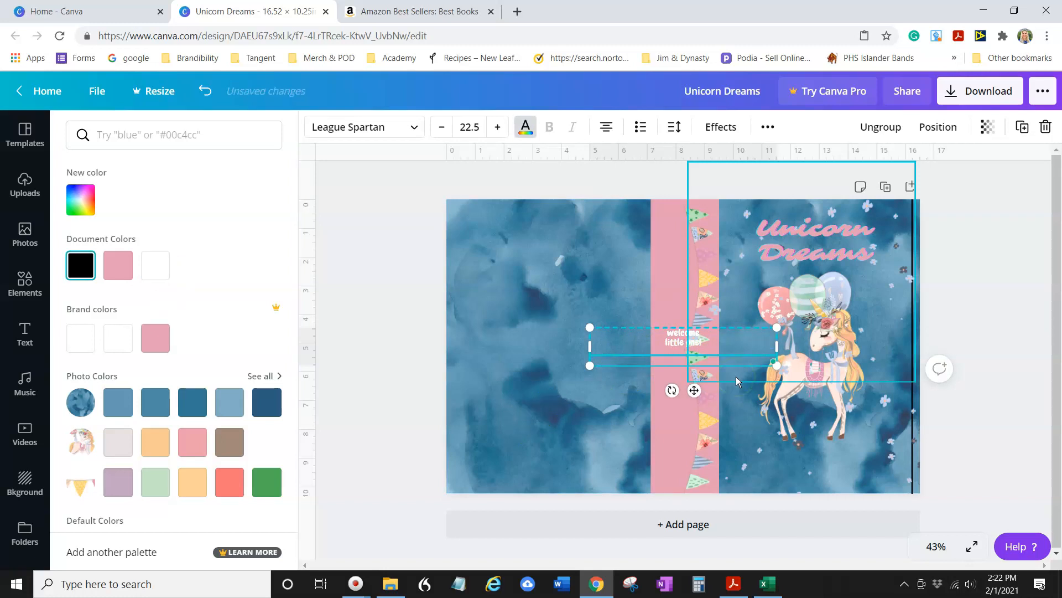
- Undo the accidental move of the back cover's watercolor background and lock that background in place
click(618, 329)
drag(623, 324, 681, 396)
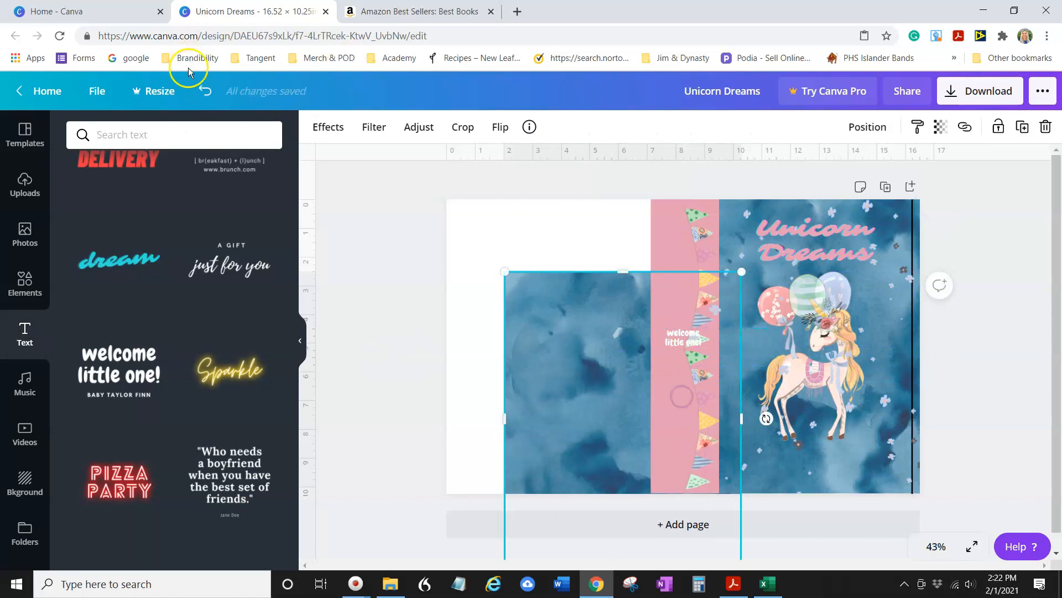
click(206, 90)
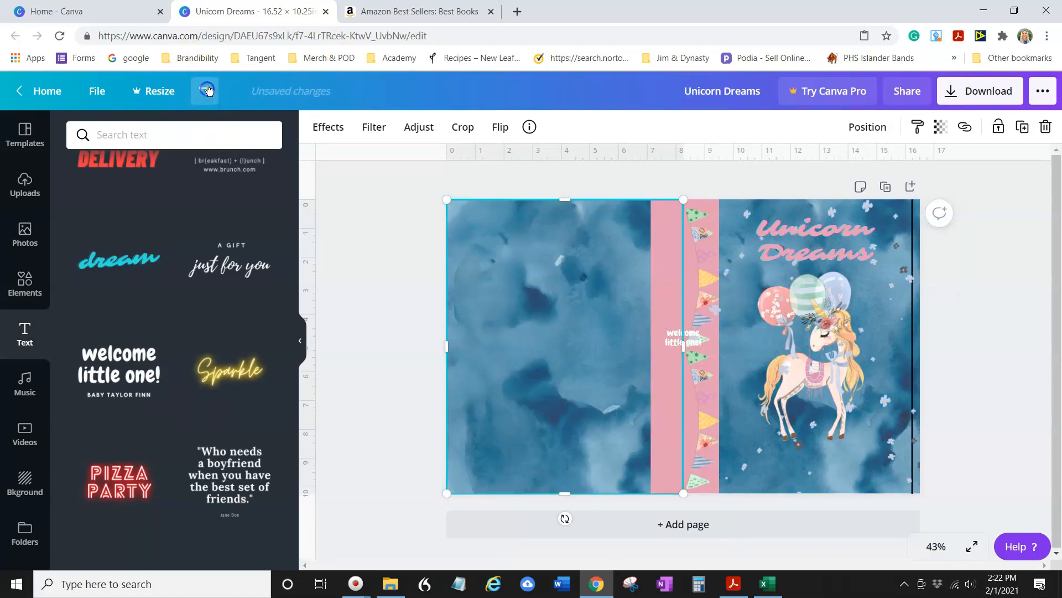
click(998, 127)
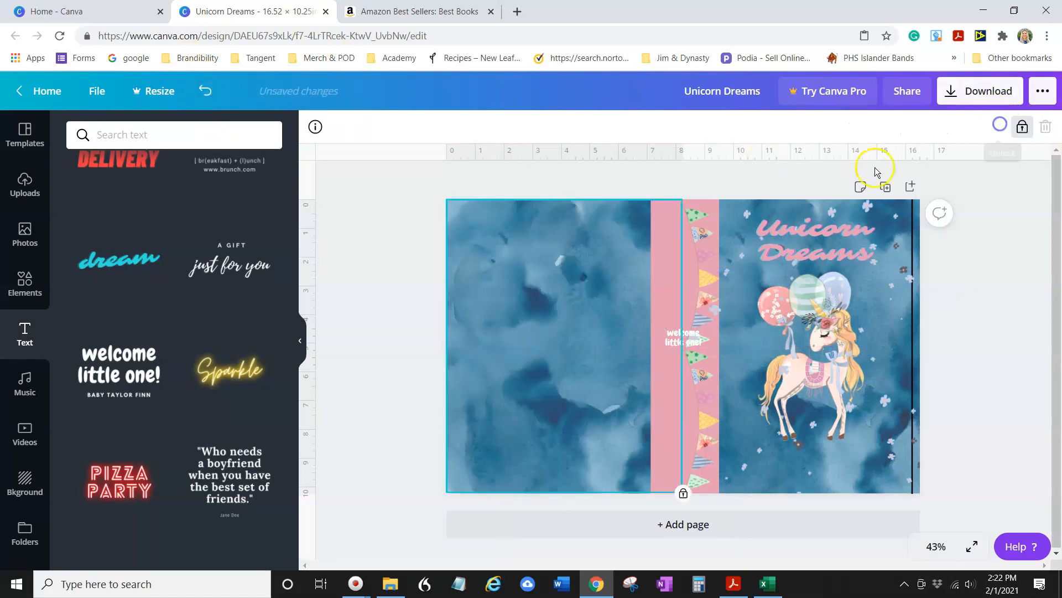
- Move the "welcome little one!" text group to the bottom of the front cover, below the unicorn
click(636, 331)
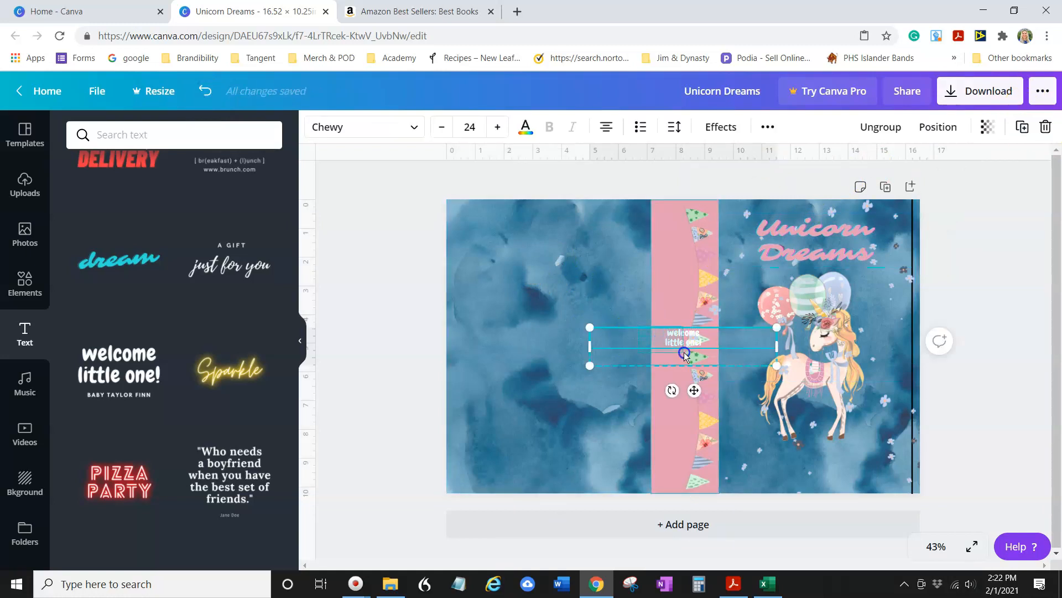
click(623, 334)
click(620, 333)
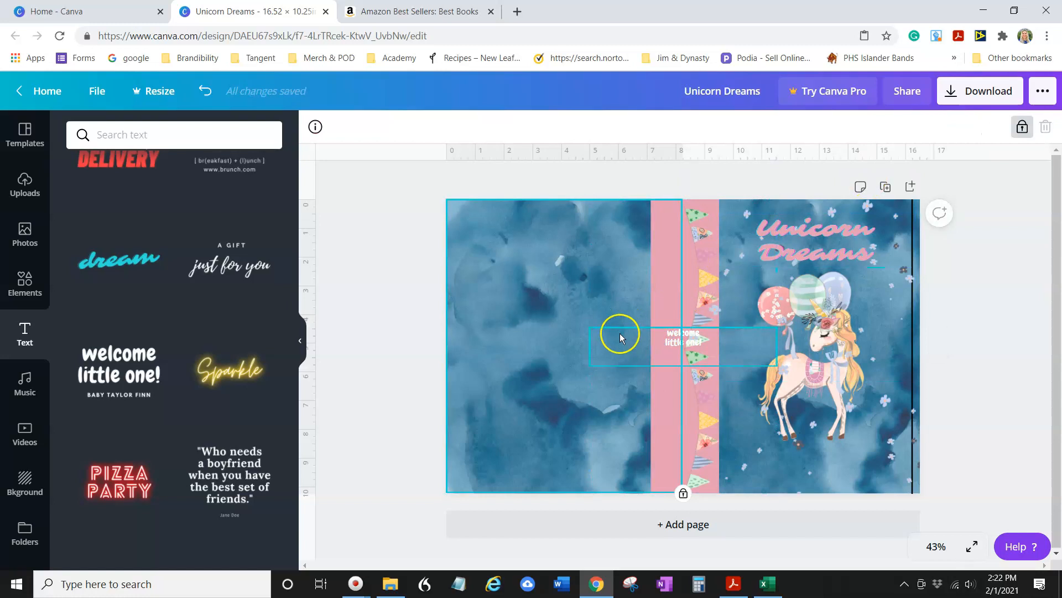
drag(626, 335, 765, 460)
- Replace the headline below the unicorn with "Unicorn Activity Book for Girls Age 6-7"
double_click(808, 462)
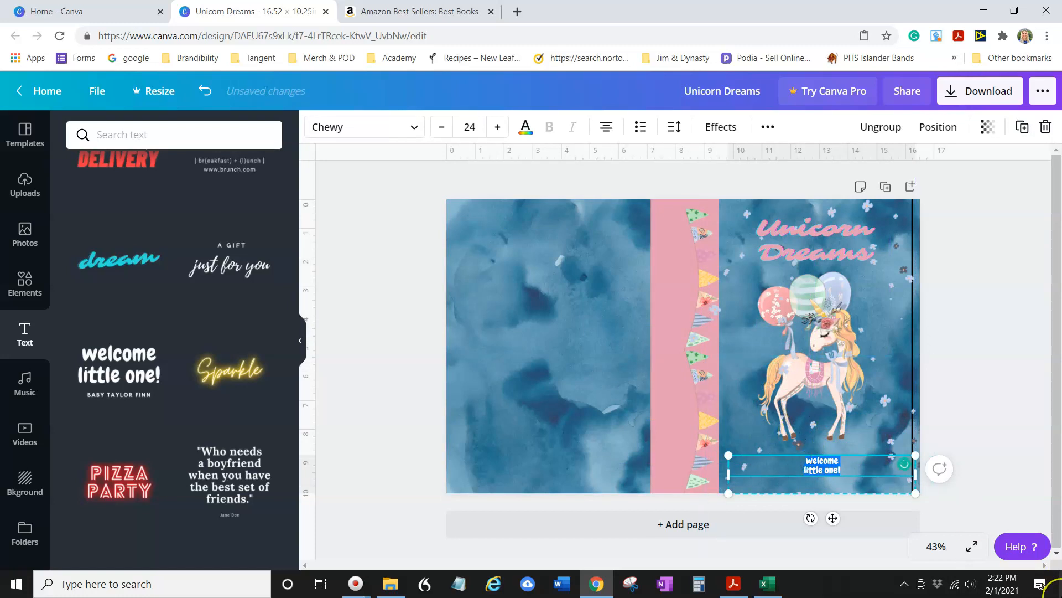
text(Unicorn Activity Book)
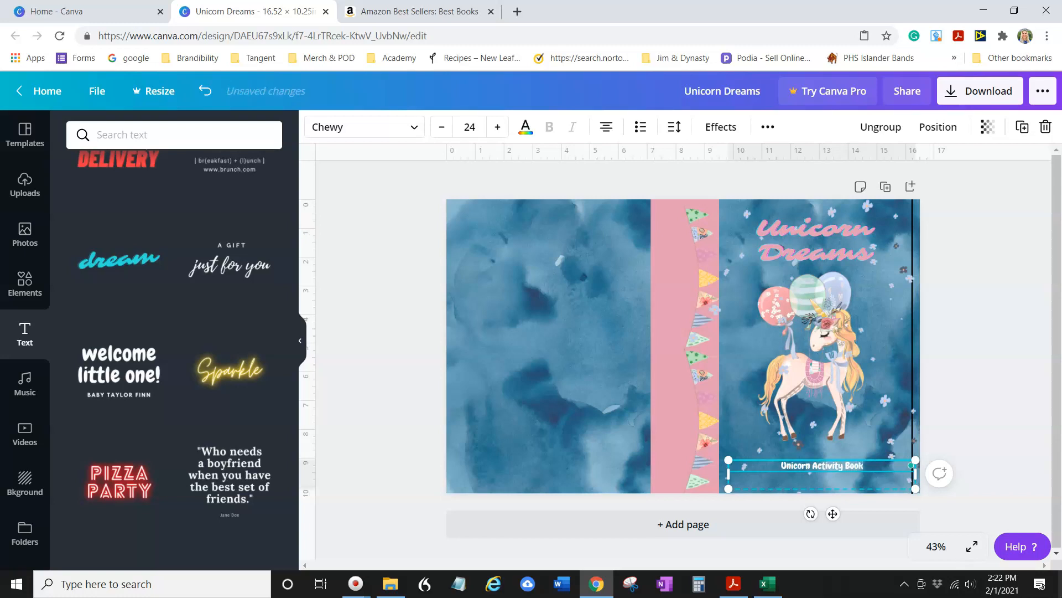
text(r Girls Age 6-7)
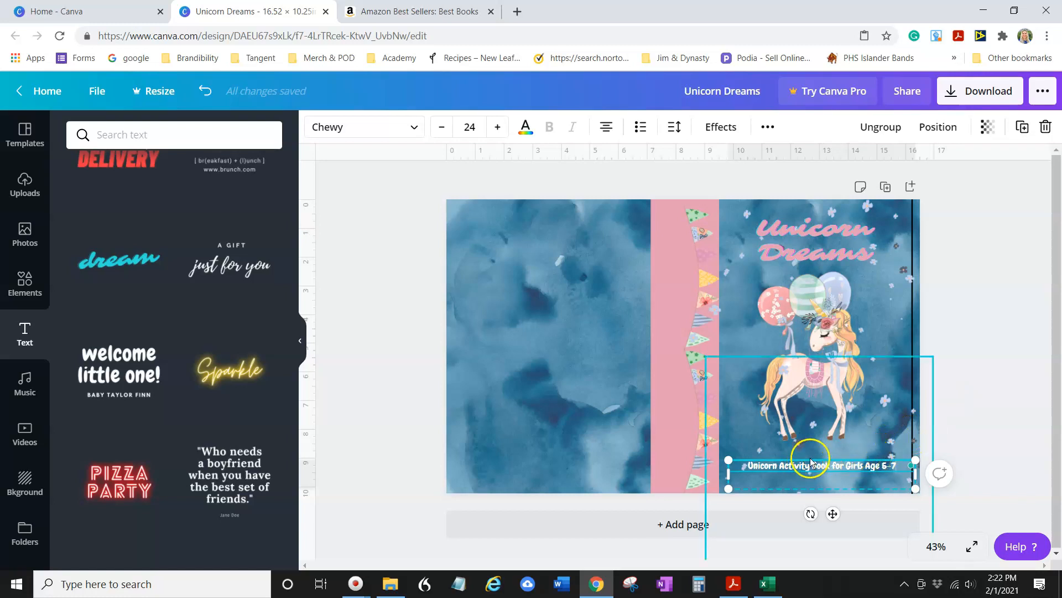
- Shift the lower floral confetti image on the front cover slightly left and lock it in place
click(893, 463)
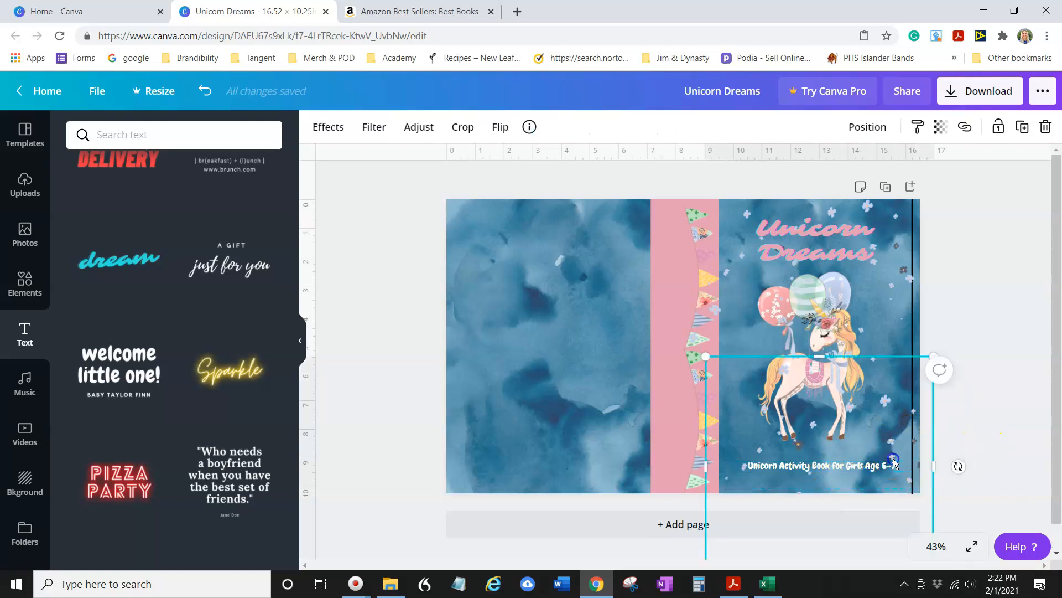
drag(894, 462, 888, 460)
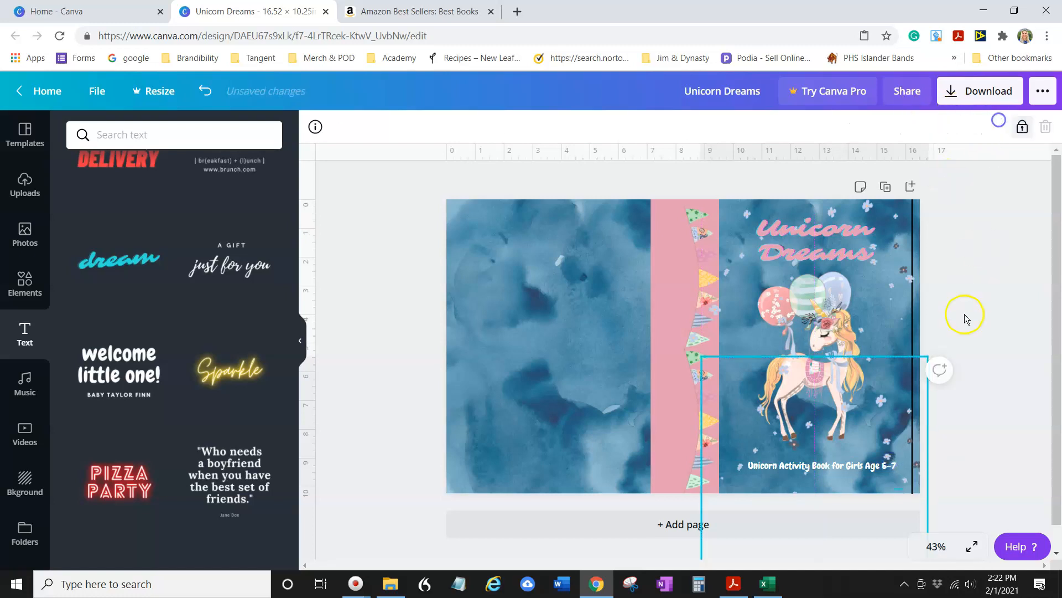
- Nudge the "Unicorn Activity Book for Girls Age 6-7" subtitle slightly to the left
click(854, 461)
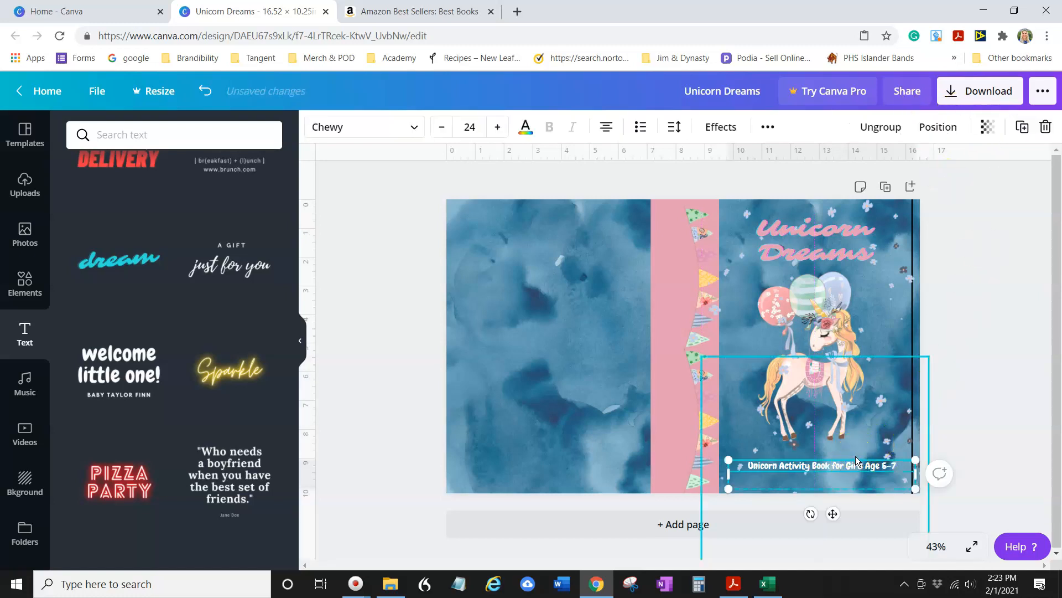
click(855, 459)
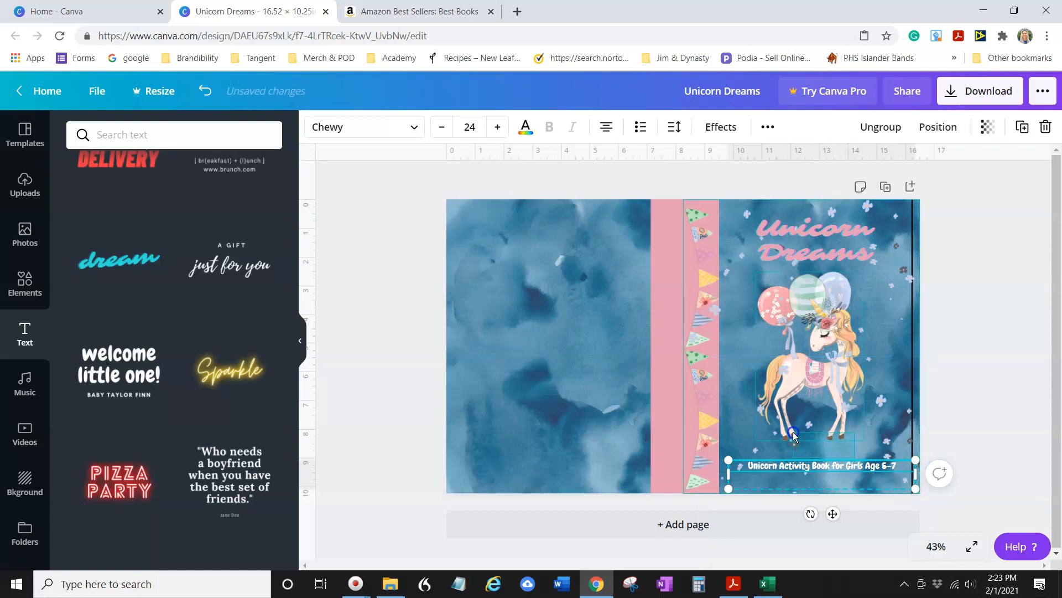
drag(793, 432, 792, 434)
click(762, 479)
key(Left)
key(Left)
key(Left)
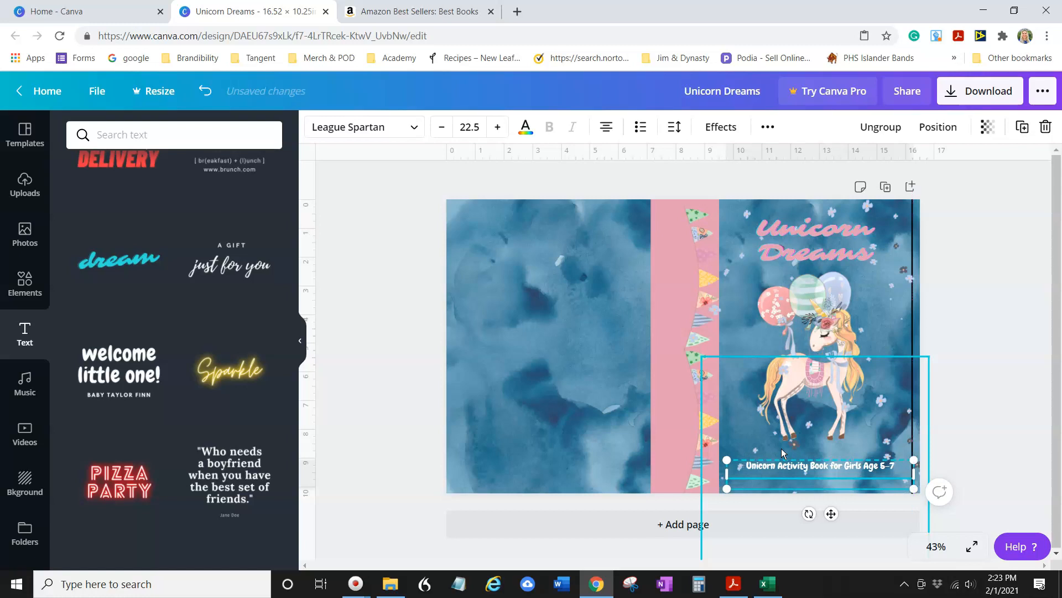
key(Right)
key(Right)
key(Right)
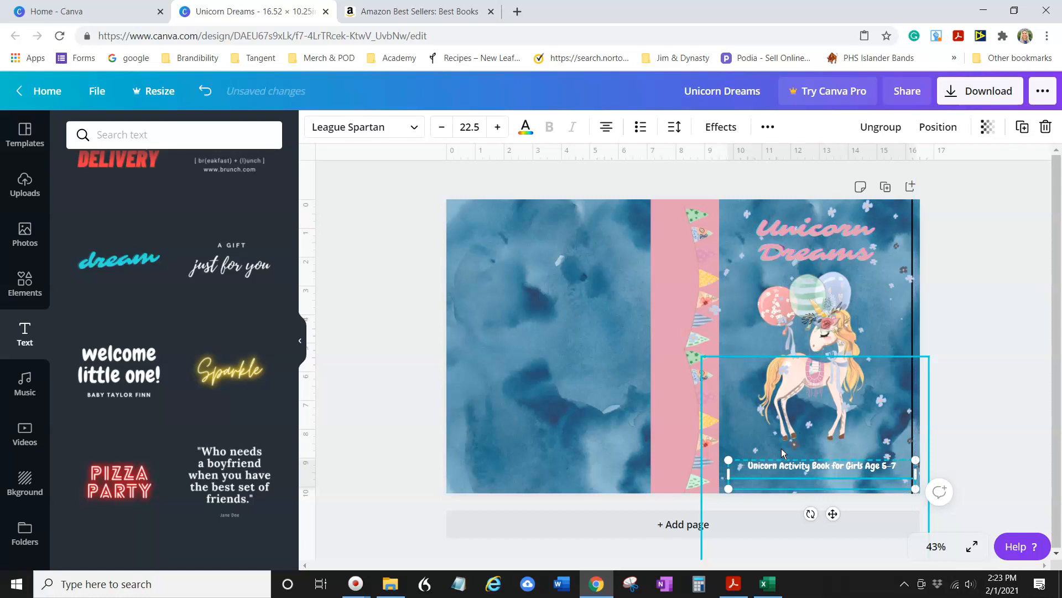
key(Left)
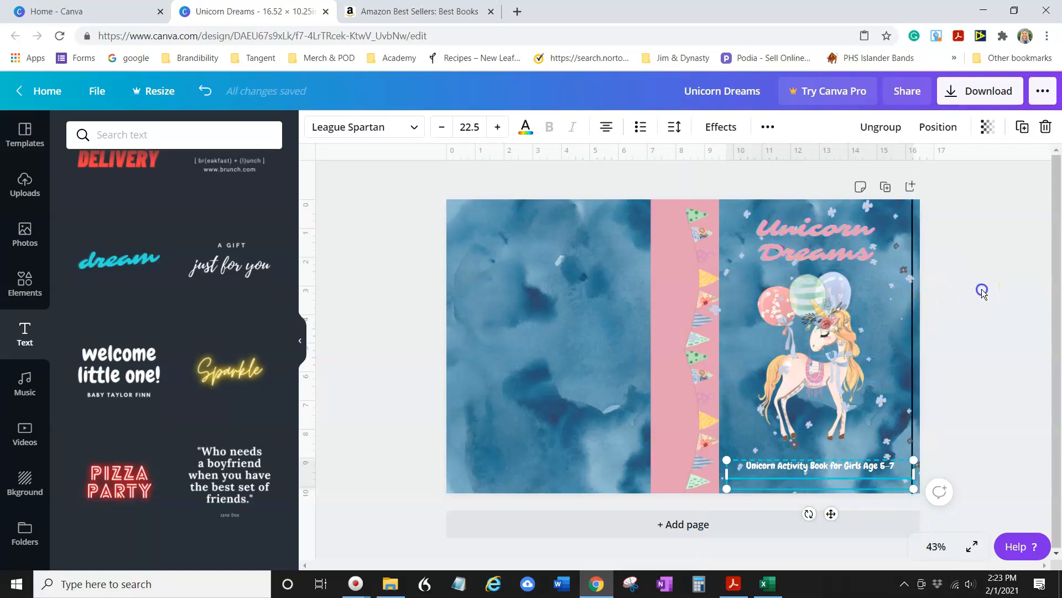
- Delete the black vertical guide line near the front cover's outer edge and reposition the upper floral confetti image over the front cover
click(913, 240)
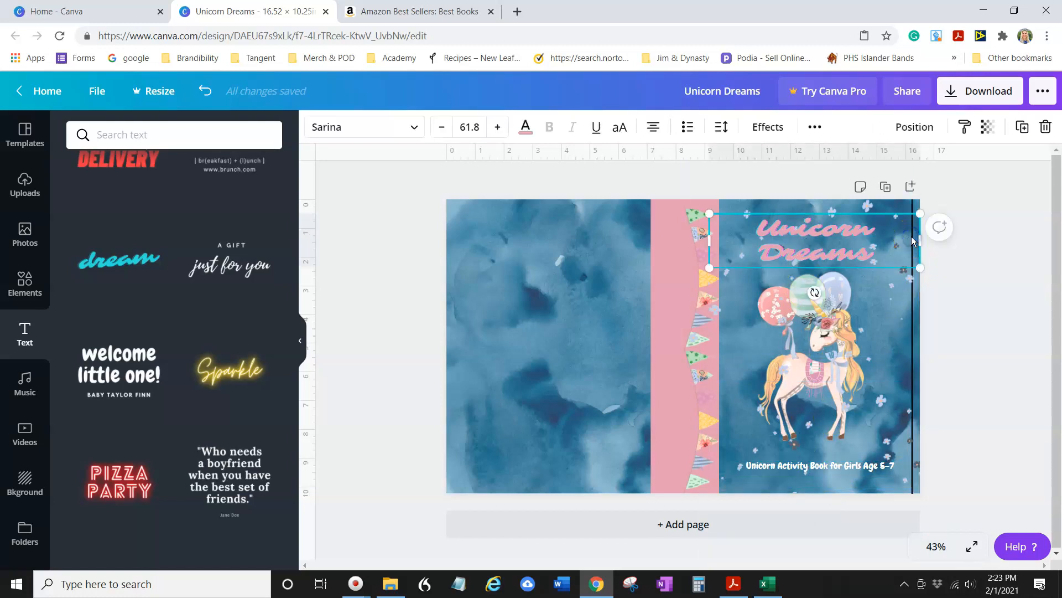
click(958, 195)
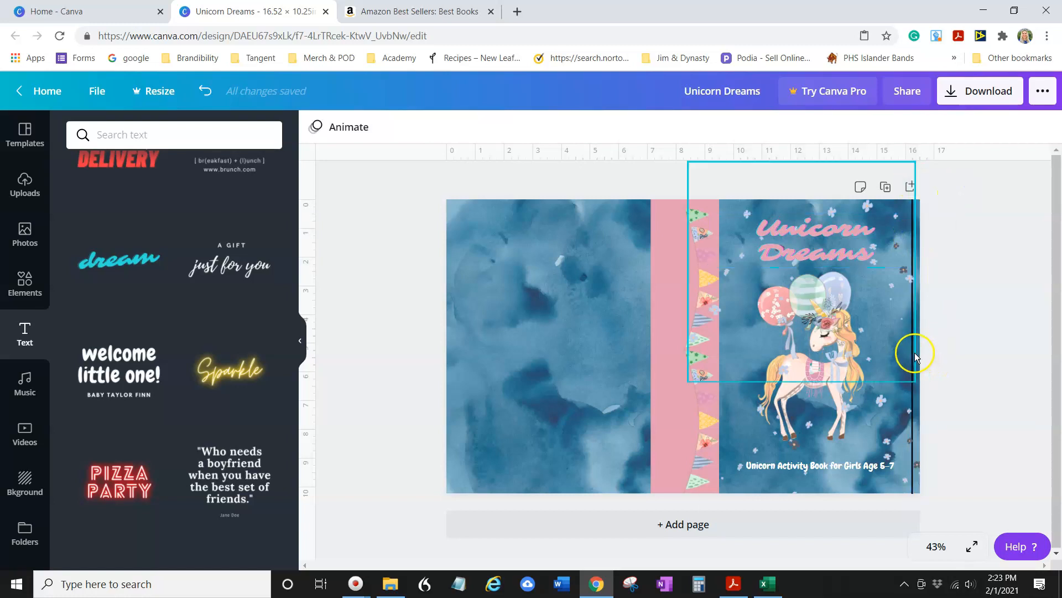
click(913, 400)
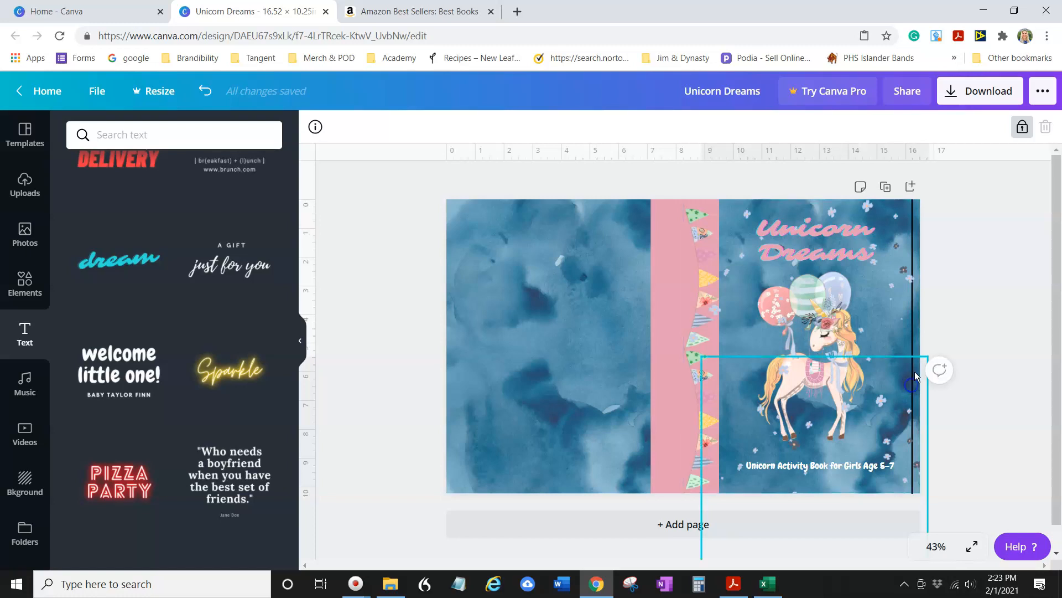
click(914, 336)
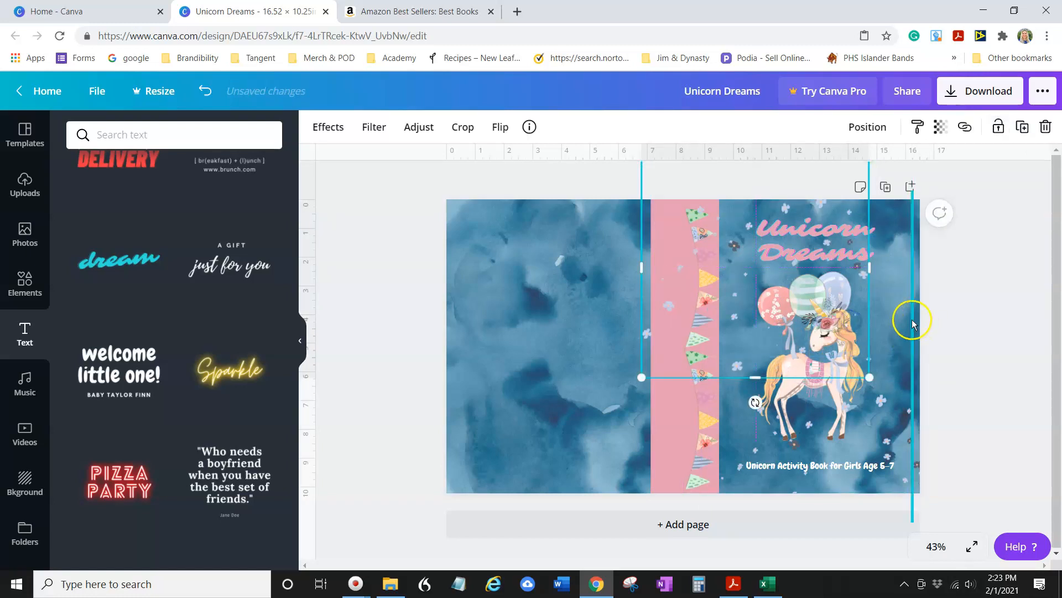
click(913, 322)
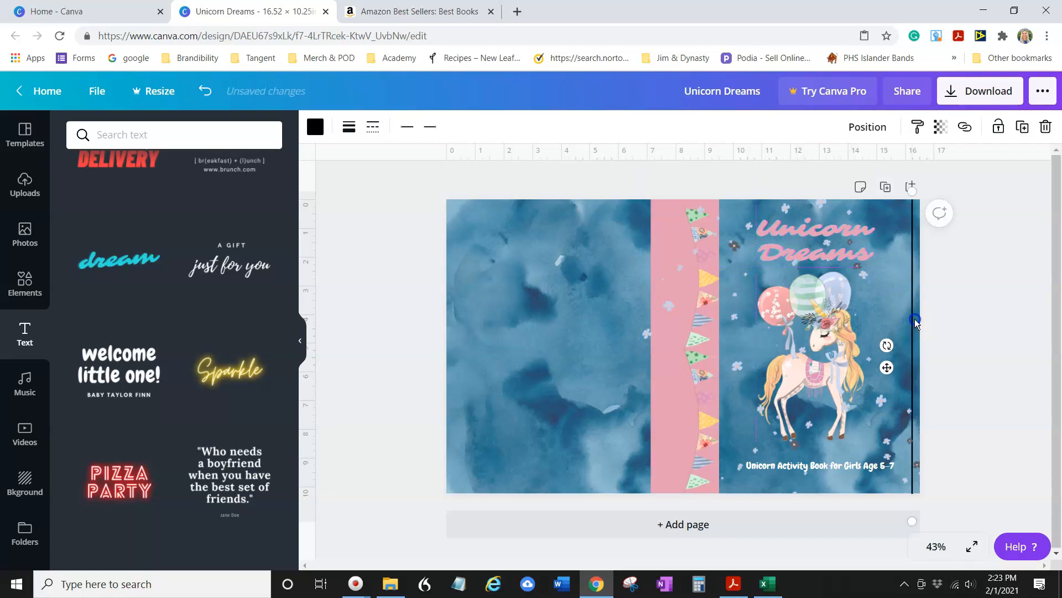
click(913, 285)
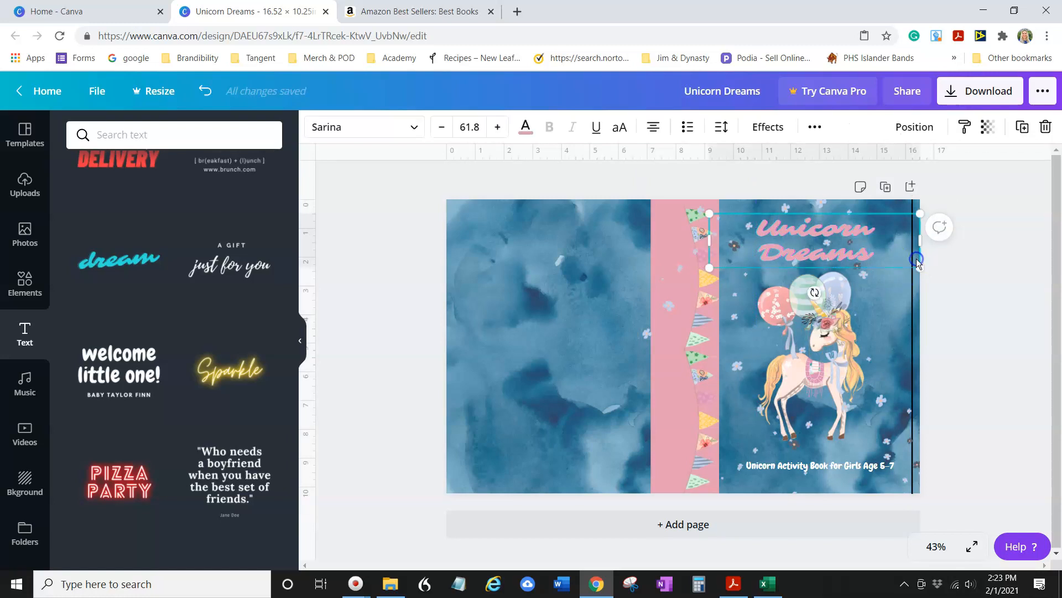
click(913, 328)
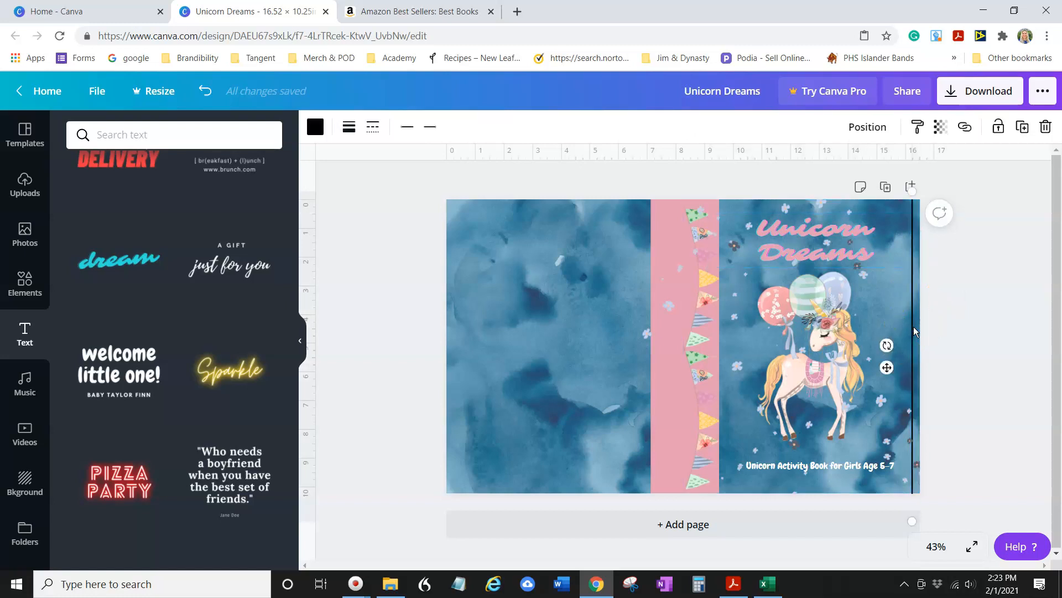
key(Delete)
click(745, 281)
drag(745, 280, 797, 289)
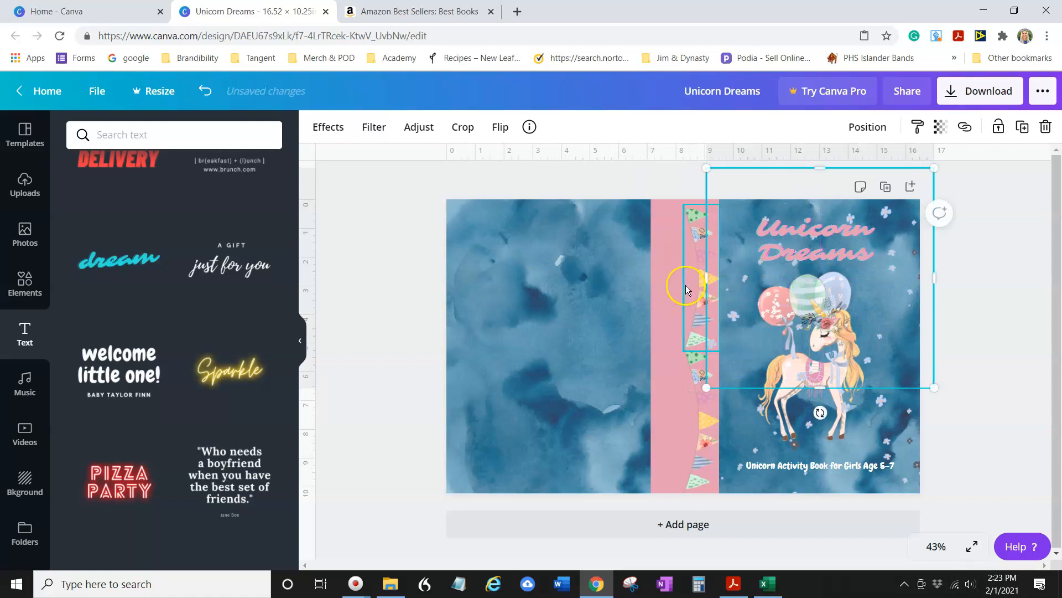
- Add two copies of the uploaded floral confetti image to the back cover, one over its lower part and one over its upper part
click(21, 206)
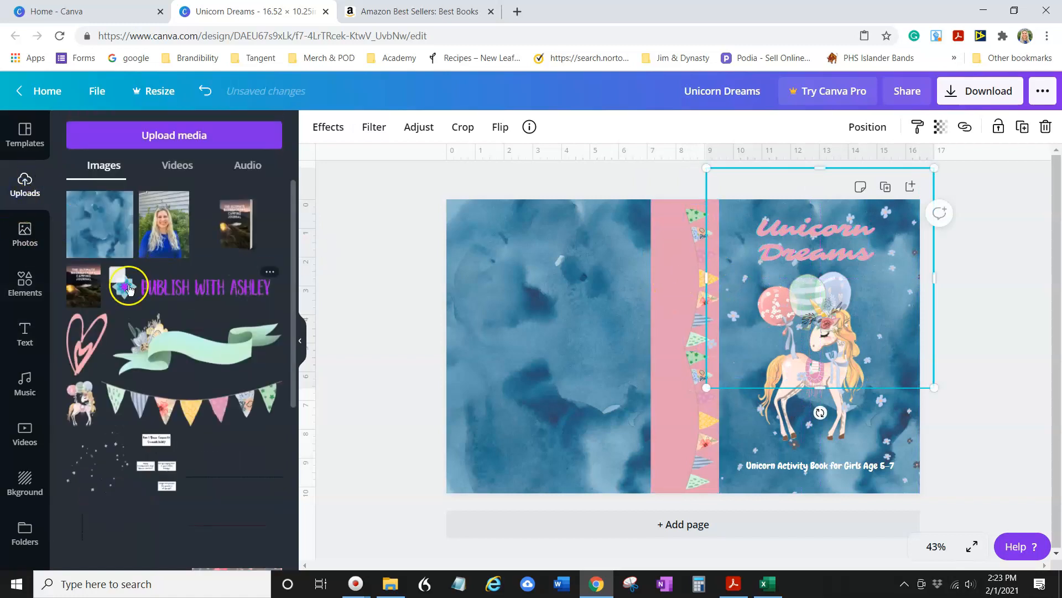
drag(203, 414, 485, 301)
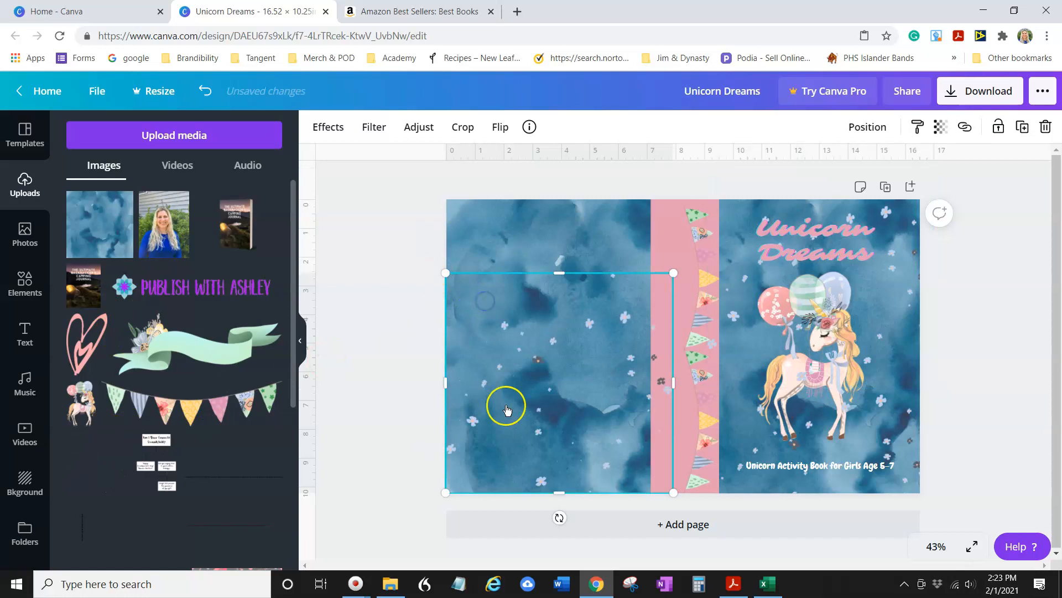
drag(100, 468, 536, 270)
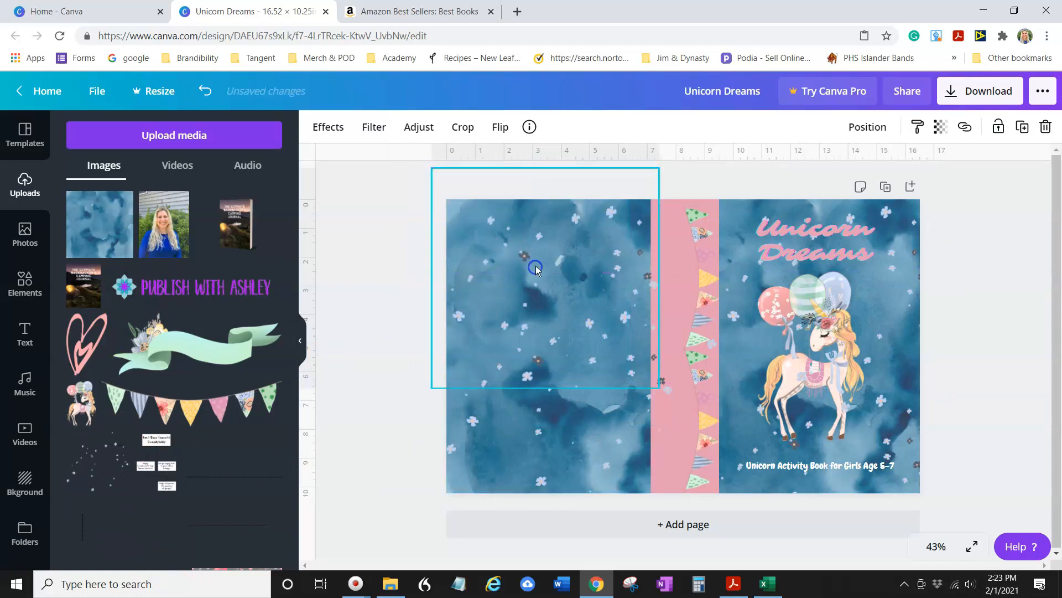
click(984, 350)
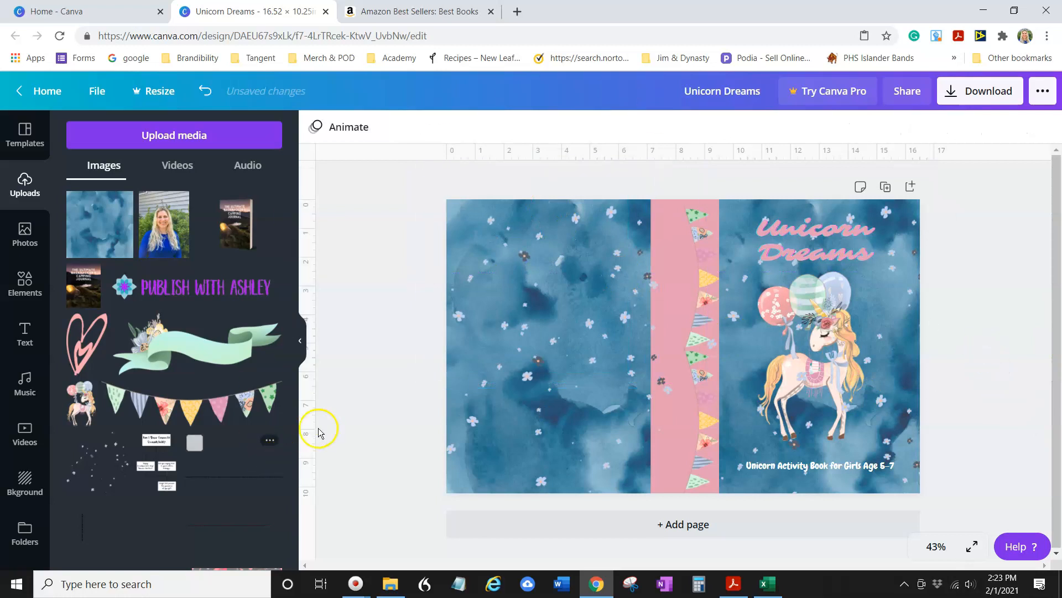
- Shift the floral confetti on the back cover slightly left, away from the pink spine
drag(629, 385, 574, 242)
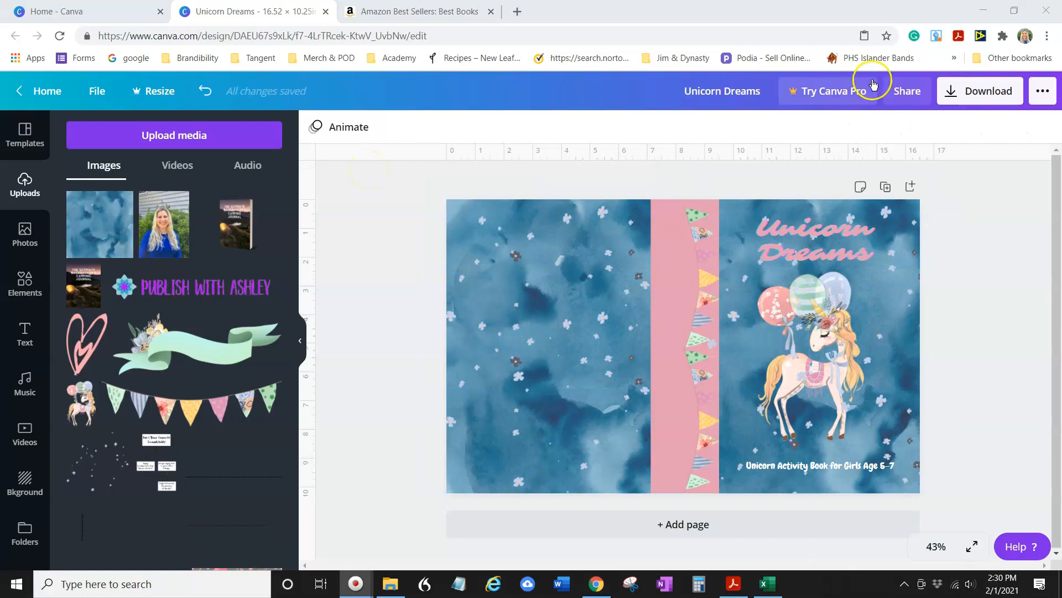
- Download the cover as a PDF Print file without crop marks and bring Unicorn Dreams.pdf into view in Adobe Acrobat Reader
click(984, 97)
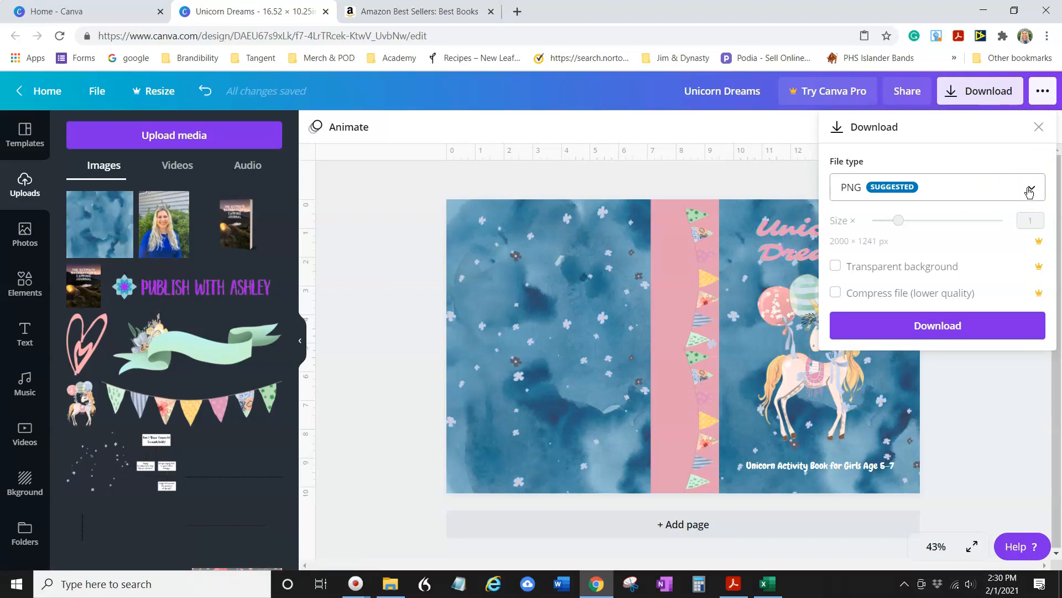
click(1029, 190)
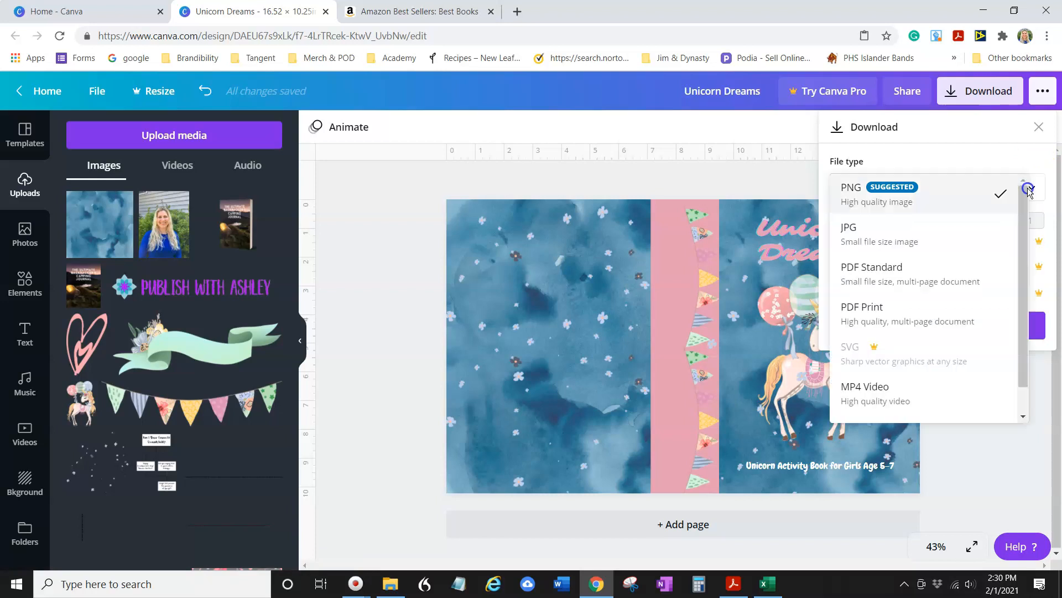
click(960, 323)
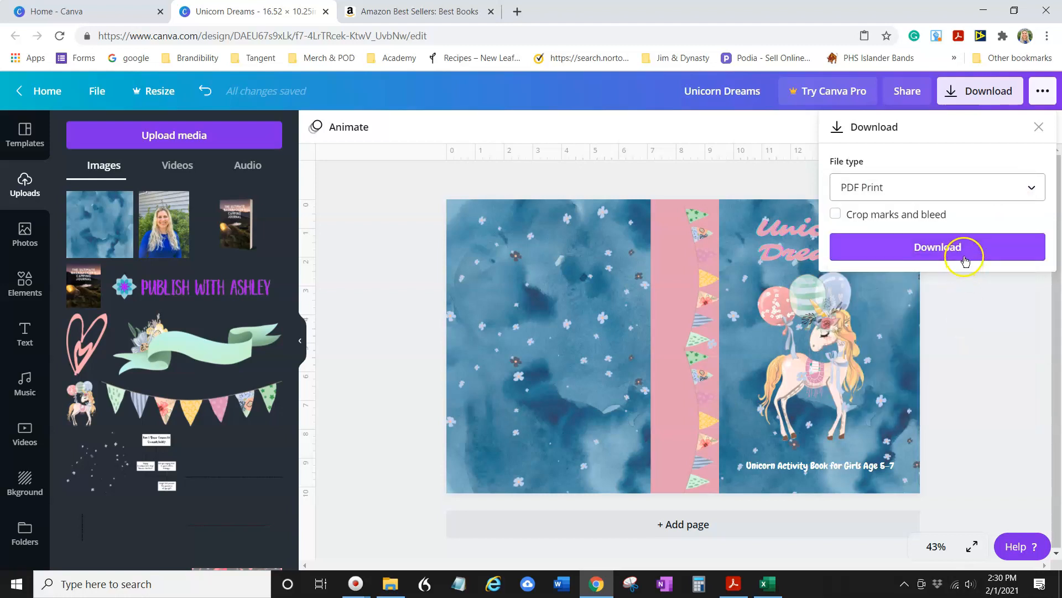
click(930, 250)
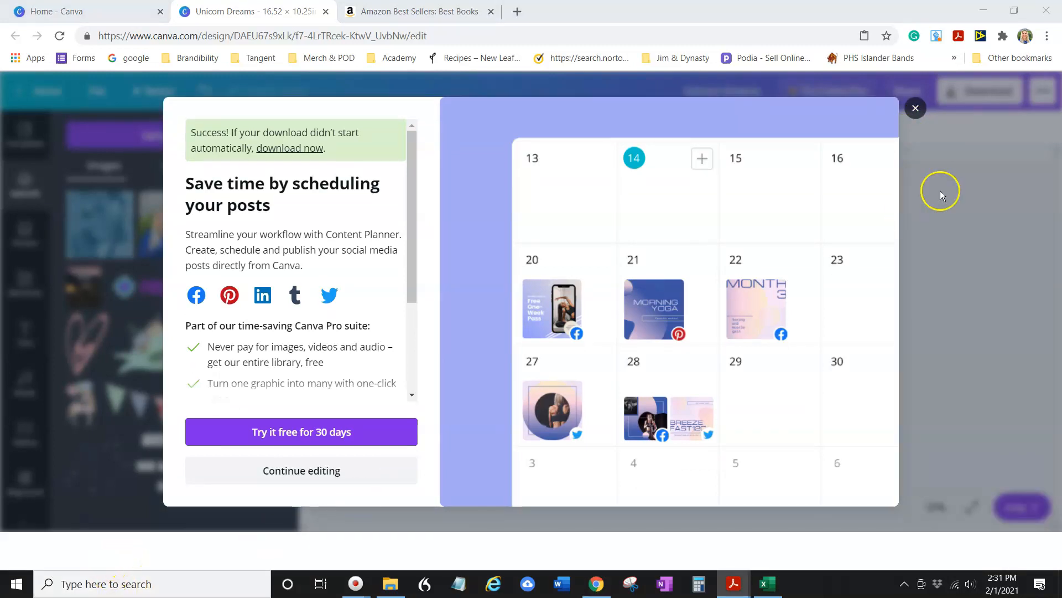
click(916, 108)
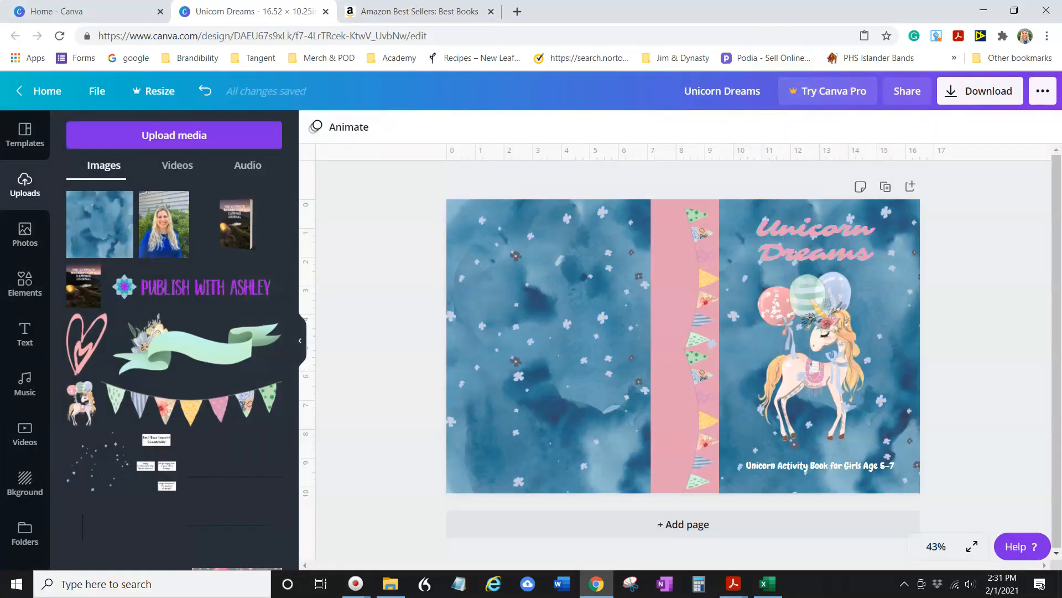
drag(0, 32, 529, 26)
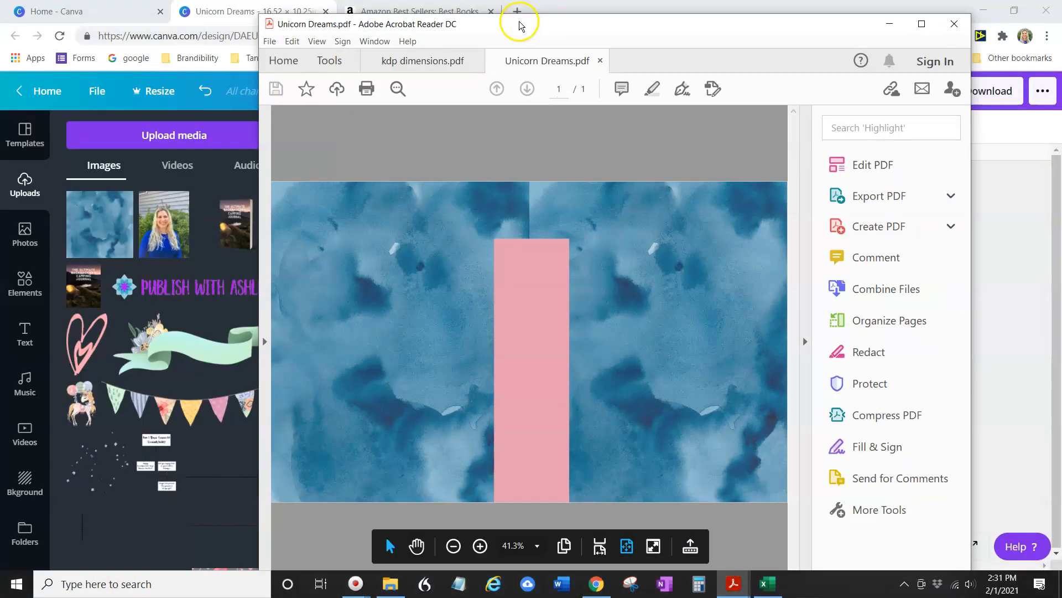